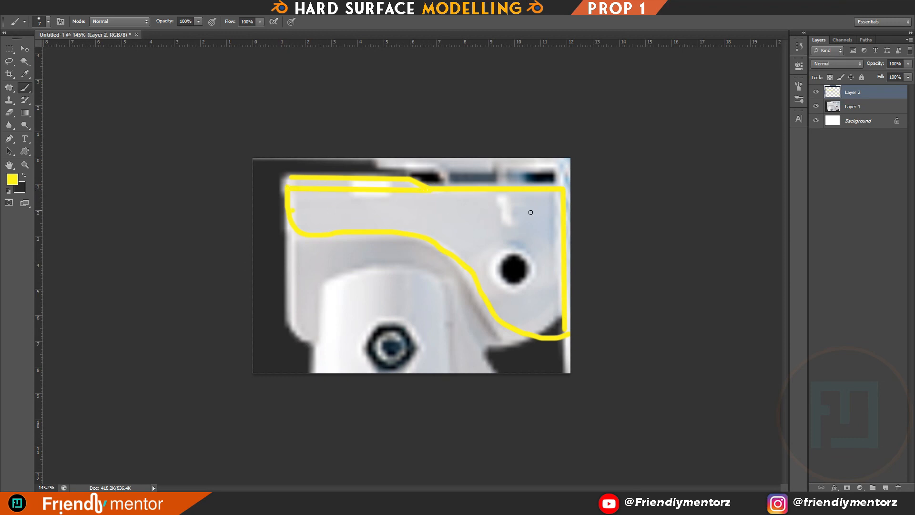
- Draw straight yellow topology guide lines horizontally and vertically across the joint housing, down to its lower edge
left_click(555, 211, "shift")
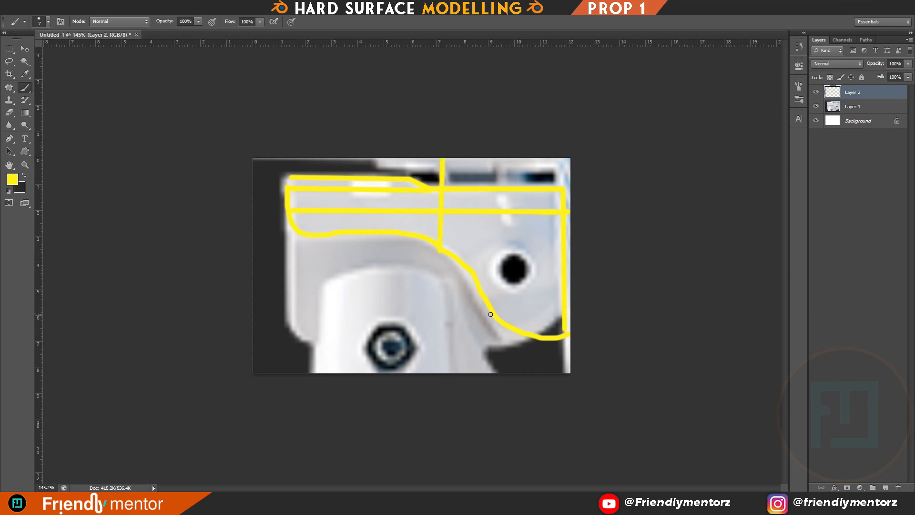
left_click(528, 149, "shift")
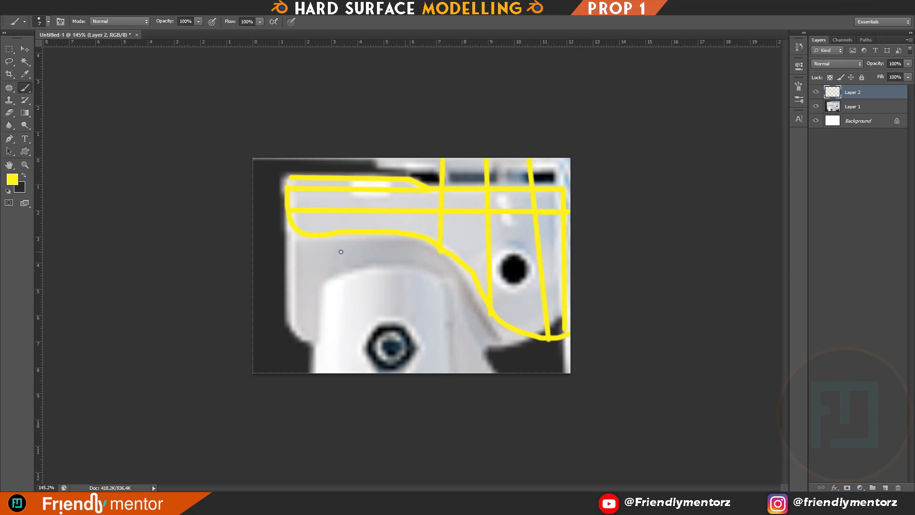
left_click(440, 250)
left_click(275, 253, "shift")
left_click(491, 312)
left_click(326, 306, "shift")
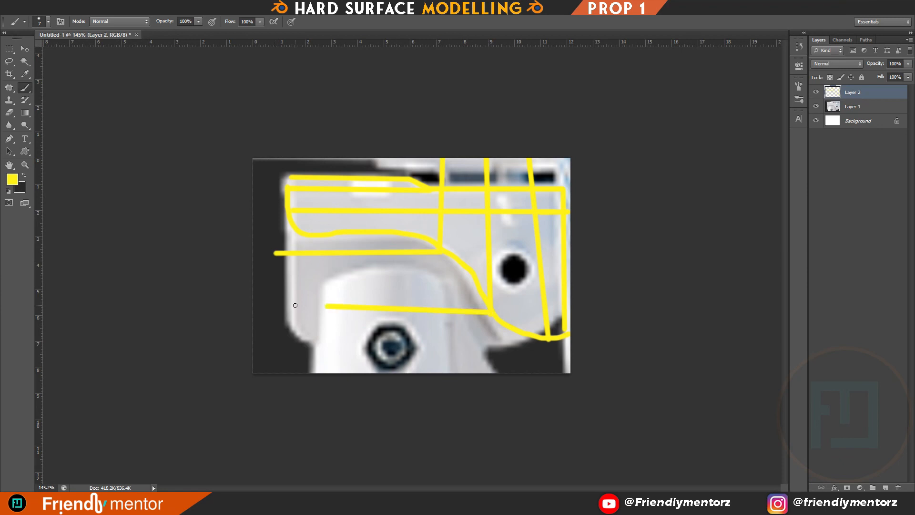
left_click(562, 335)
left_click(286, 338, "shift")
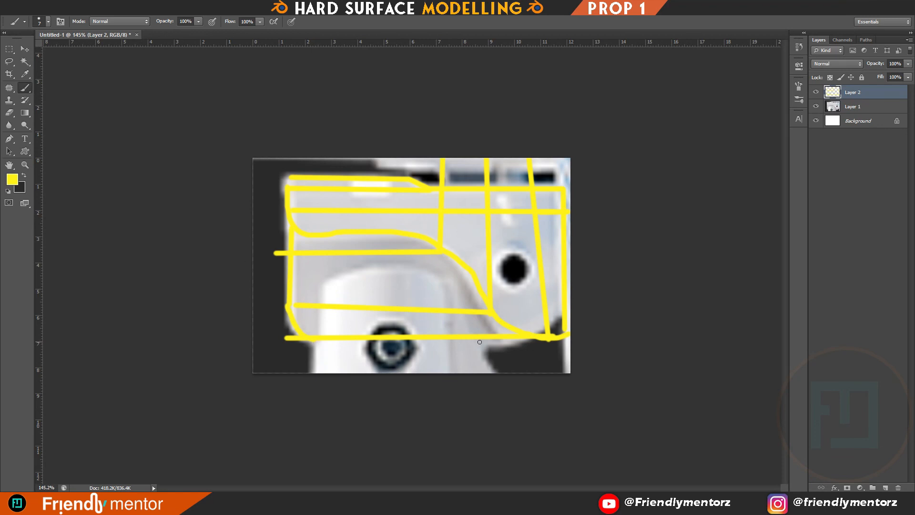
left_click_drag(520, 343, 417, 337, "ctrl")
- Merge the guide-line layer into the picture layer and paste a copy of the marked image into PureRef
key("ctrl+e")
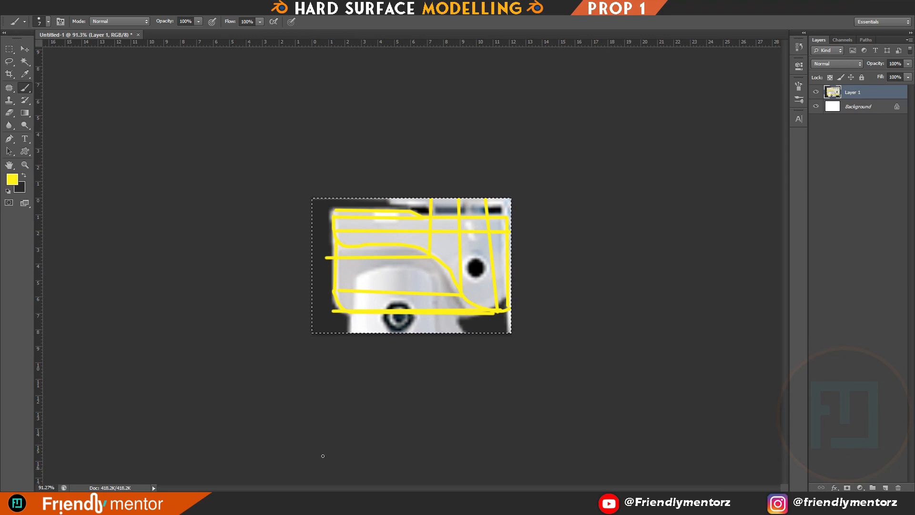
key("ctrl+c")
scroll(316, 196, "down", 3)
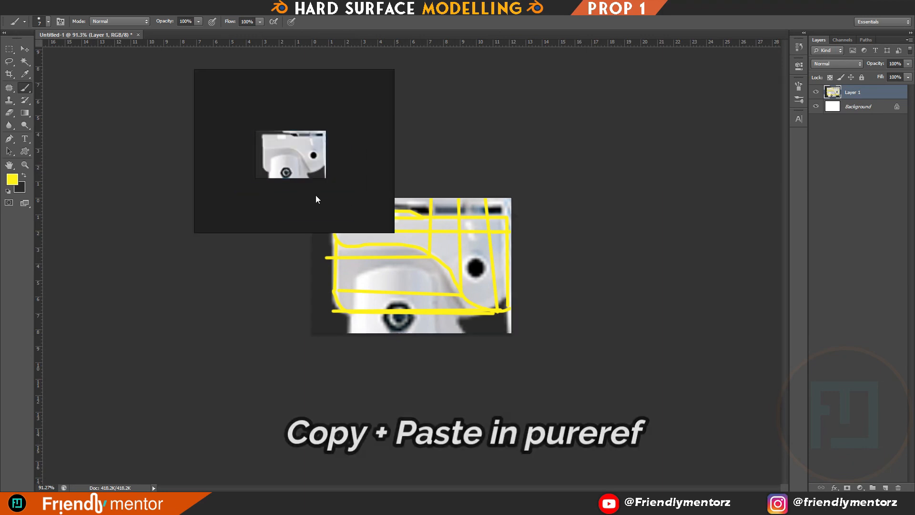
key("ctrl+v")
scroll(333, 172, "up", 5)
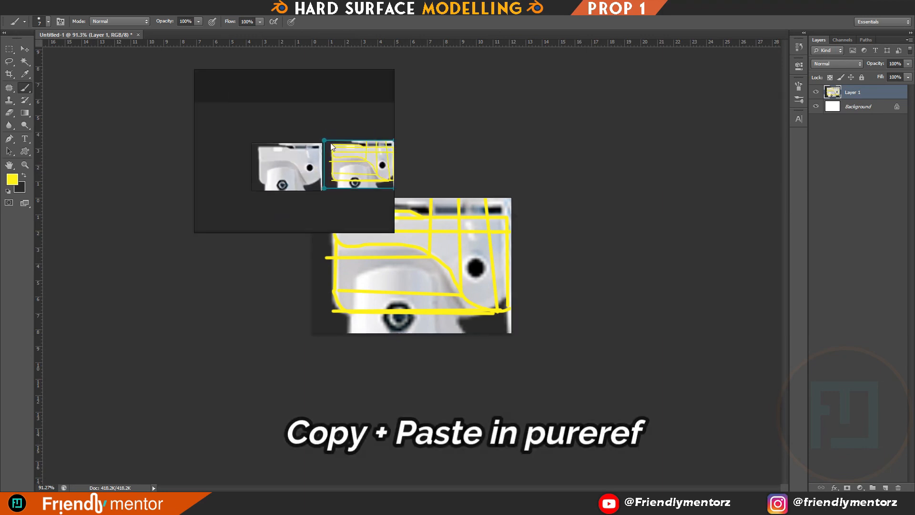
- Lock the PureRef canvas and frame the unmarked reference image in its window
key("ctrl+r")
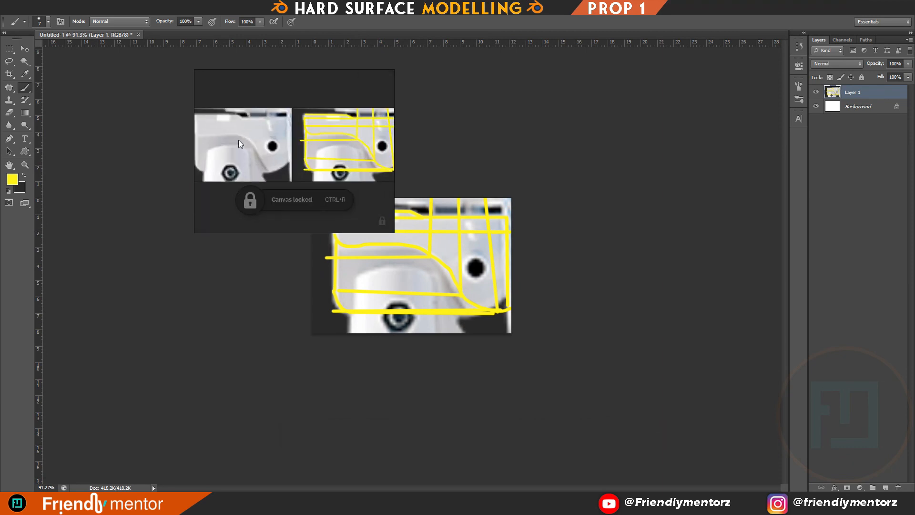
middle_click_drag(231, 141, 285, 141)
scroll(285, 141, "up", 2)
middle_click_drag(363, 143, 221, 144)
middle_click_drag(317, 144, 276, 150)
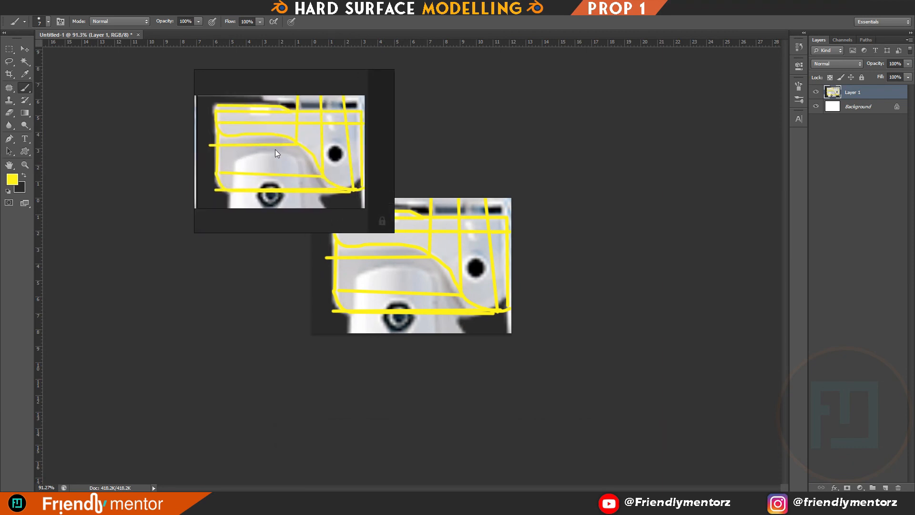
scroll(318, 149, "down", 3)
middle_click_drag(200, 157, 269, 156)
scroll(270, 156, "up", 3)
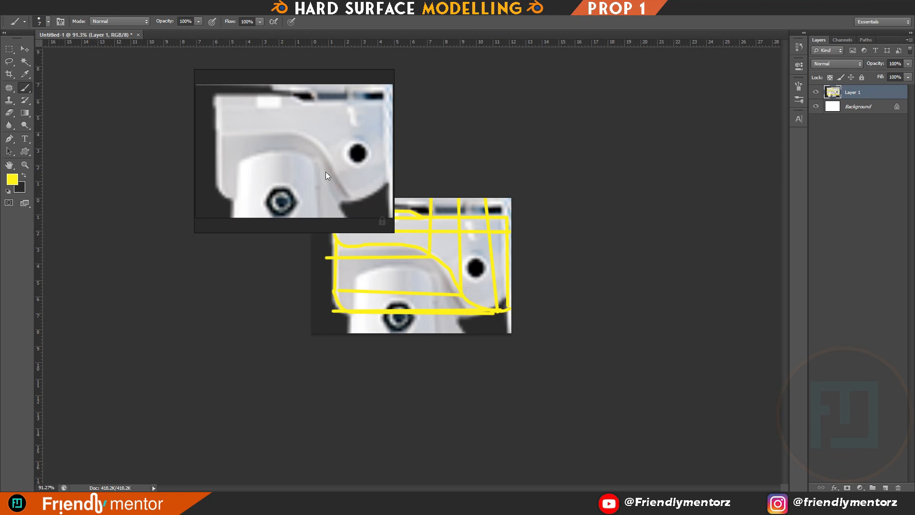
scroll(326, 173, "down", 3)
middle_click_drag(342, 166, 367, 148)
scroll(329, 168, "down", 1)
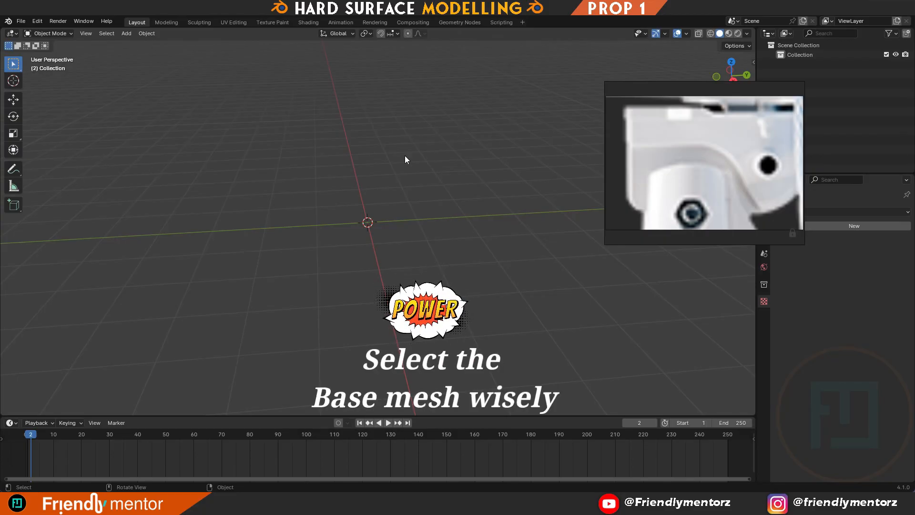
- Switch to Blender, add a cube mesh and open it in Edit Mode
key("shift+a")
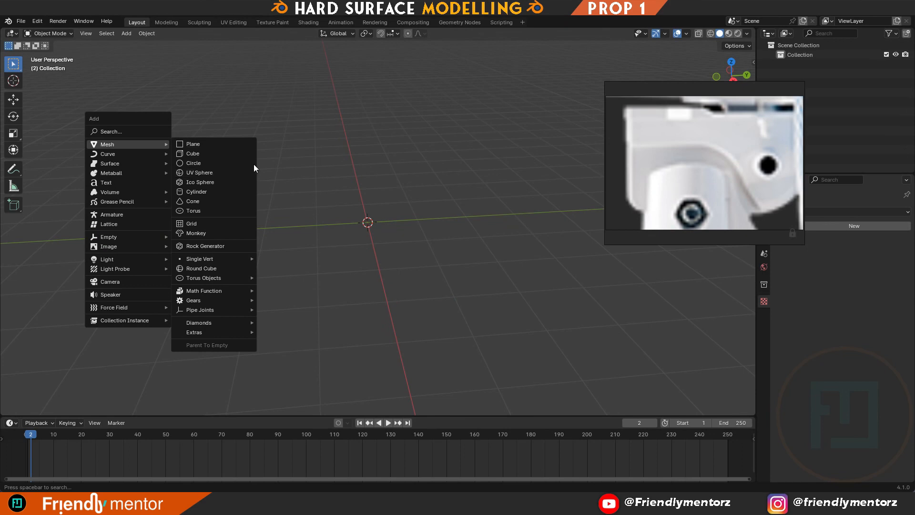
key("shift+a")
left_click(379, 159)
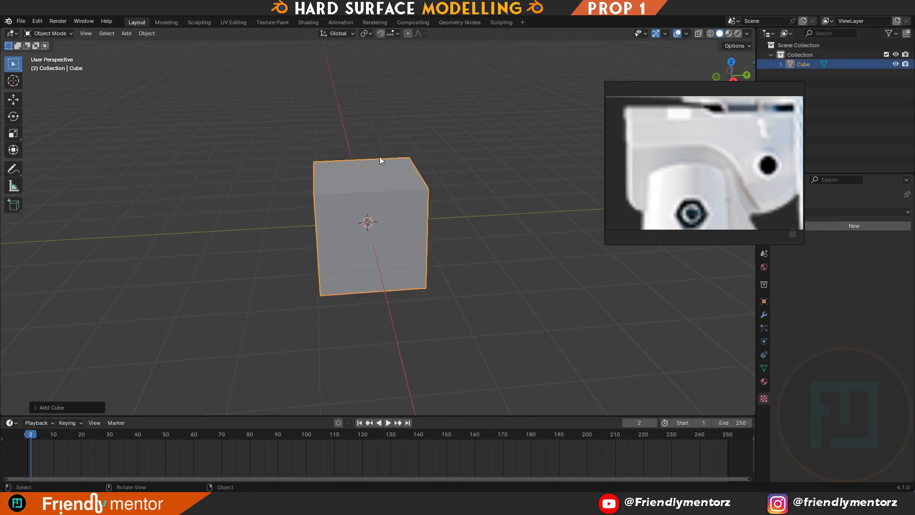
scroll(379, 157, "up", 3)
mouse_move(429, 165)
middle_mouse_down()
mouse_move(396, 158)
mouse_move(424, 174)
middle_mouse_up()
key("Tab")
key("Tab")
key("Tab")
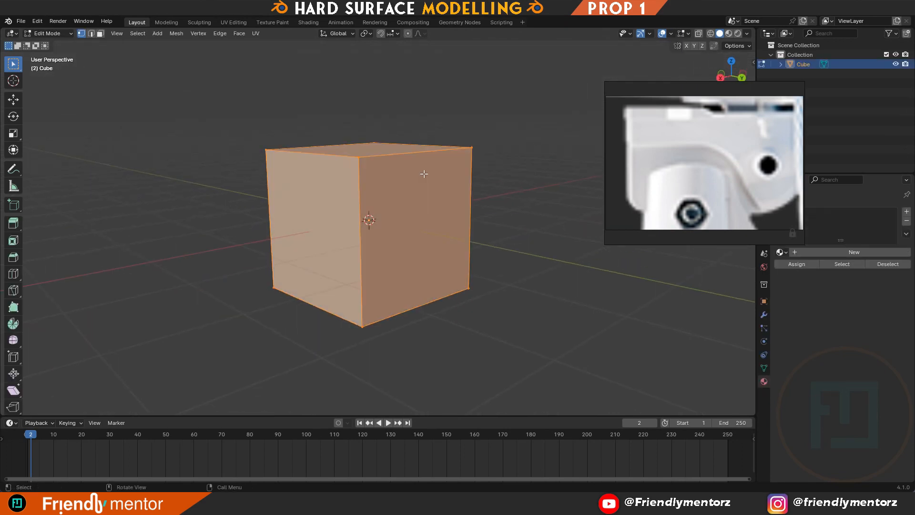
- Add a centred loop cut around the cube and pull its vertical side edge outward along the Y axis
key("ctrl+r")
left_click(416, 155)
right_click(416, 155)
key("2")
middle_click_drag(478, 210, 461, 233)
left_click(423, 232)
scroll(423, 237, "down", 2)
key("shift+space")
key("g")
left_click_drag(452, 233, 497, 242)
middle_click_drag(497, 242, 461, 223)
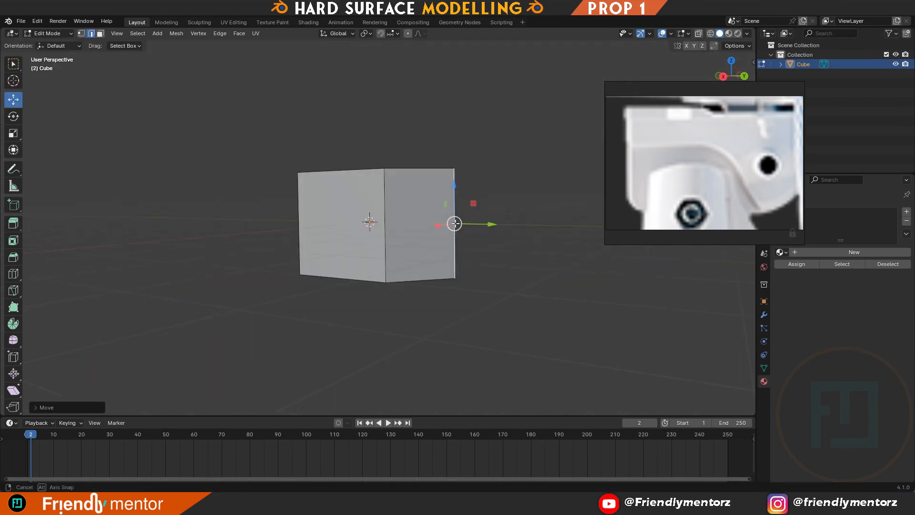
- Pull the cube's bottom edge downward and check the deformed shape
left_click(433, 259)
middle_click_drag(429, 276, 438, 295)
key("Tab")
key("Tab")
middle_click_drag(462, 266, 441, 274)
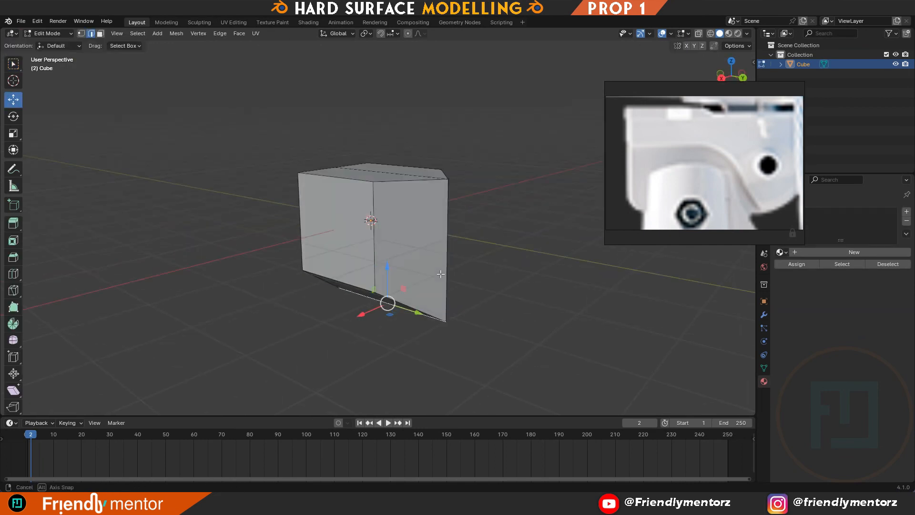
- Apply level 2 subdivision to the deformed cube and inspect the rounded shape in Object Mode
key("Tab")
key("ctrl+2")
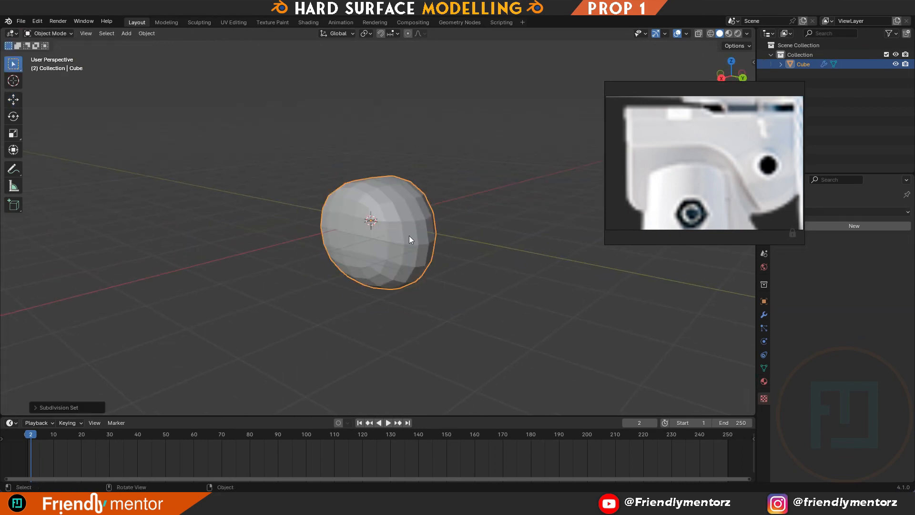
scroll(438, 268, "up", 2)
middle_click_drag(414, 272, 437, 272)
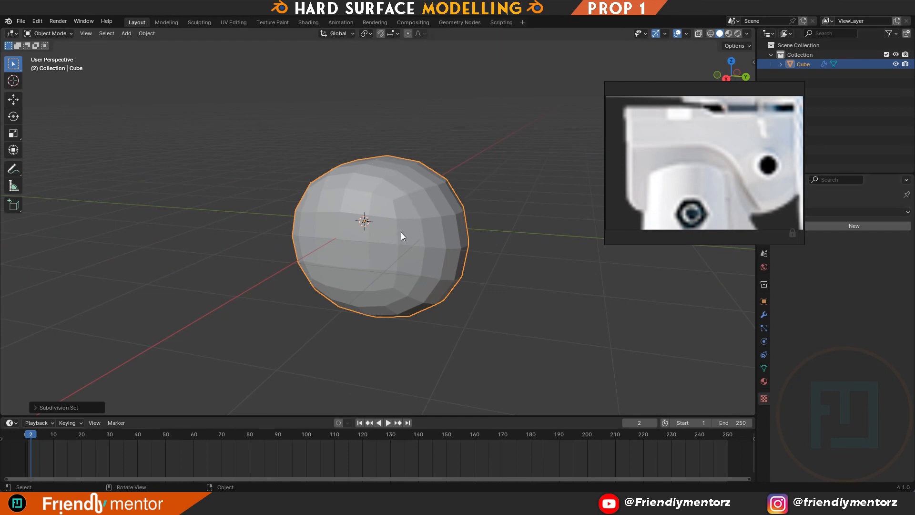
- Replace the cube with an ico sphere and inspect its topology in Edit Mode
key("Delete")
key("shift+a")
mouse_move(350, 151)
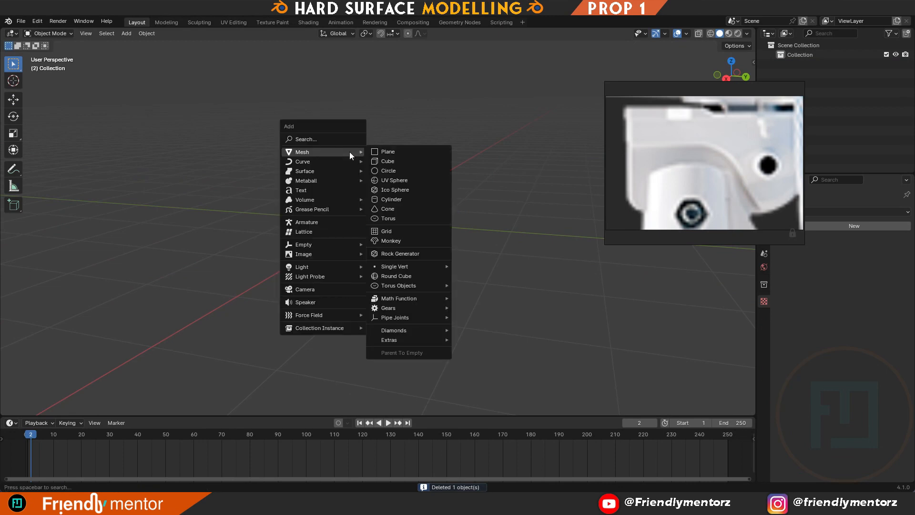
left_click(426, 194)
scroll(486, 212, "up", 2)
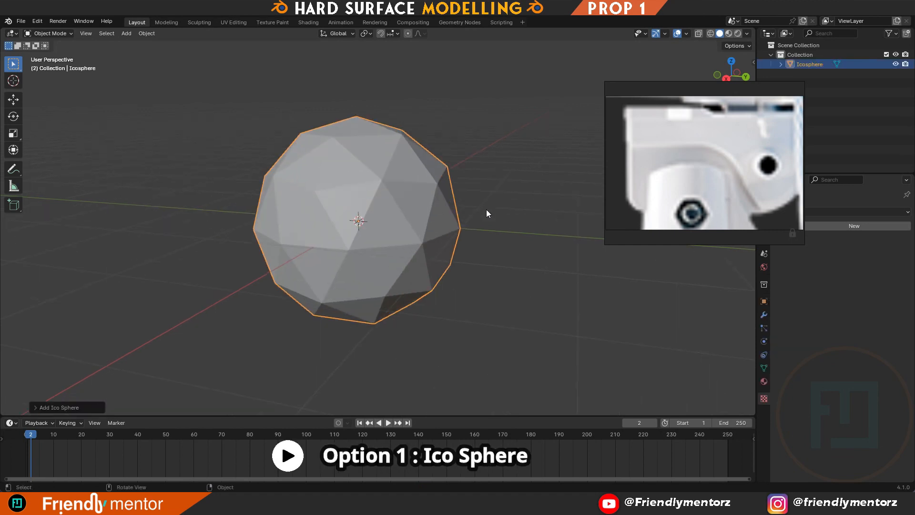
key("Tab")
mouse_move(490, 213)
middle_mouse_down()
mouse_move(540, 202)
mouse_move(492, 199)
middle_mouse_up()
key("Tab")
- Replace the ico sphere with a UV sphere and move the reference window closer to the model
key("Delete")
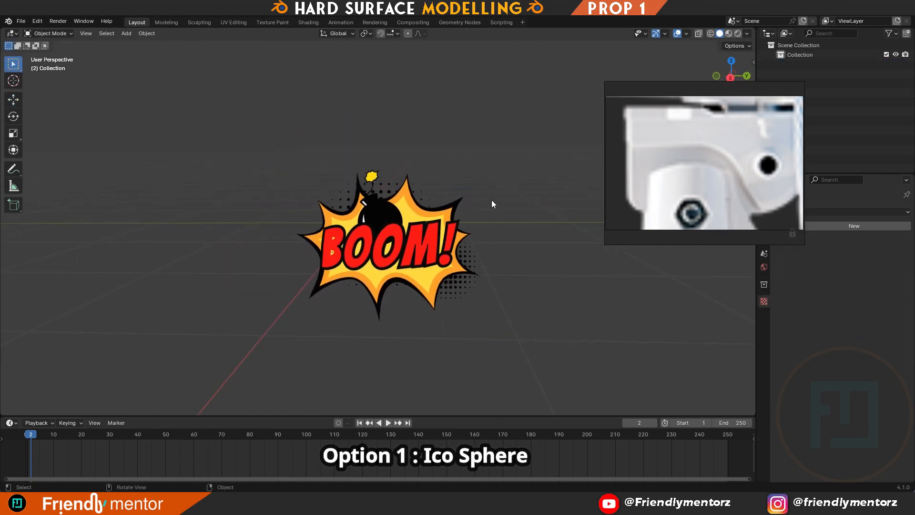
key("shift+a")
mouse_move(416, 164)
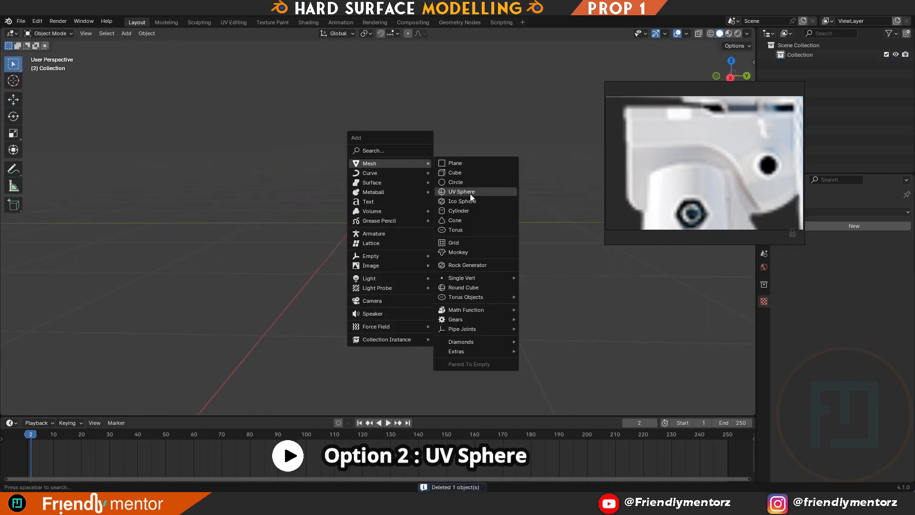
left_click(470, 192)
middle_click_drag(434, 196, 500, 141)
key("Tab")
key("Tab")
scroll(499, 141, "up", 1)
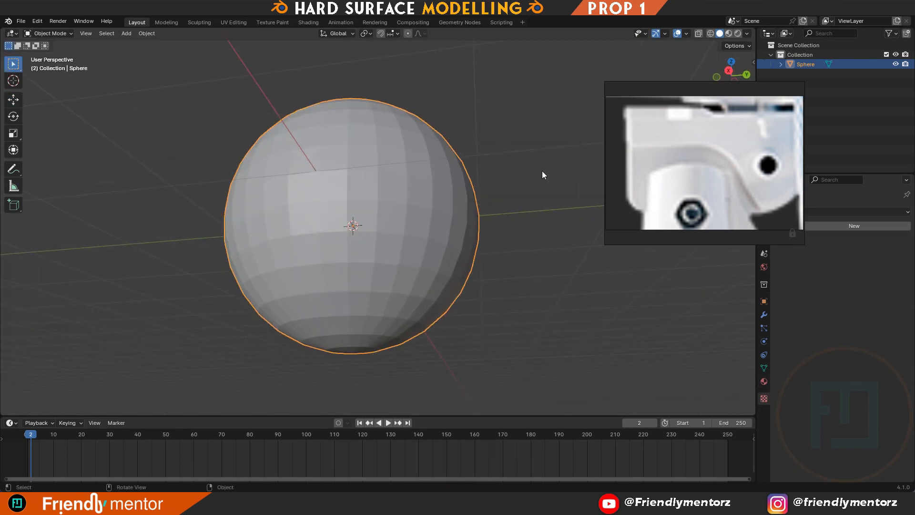
right_click_drag(726, 176, 623, 107)
- Apply level 2 subdivision and smooth shading to the UV sphere
middle_click_drag(473, 317, 480, 330)
key("ctrl+2")
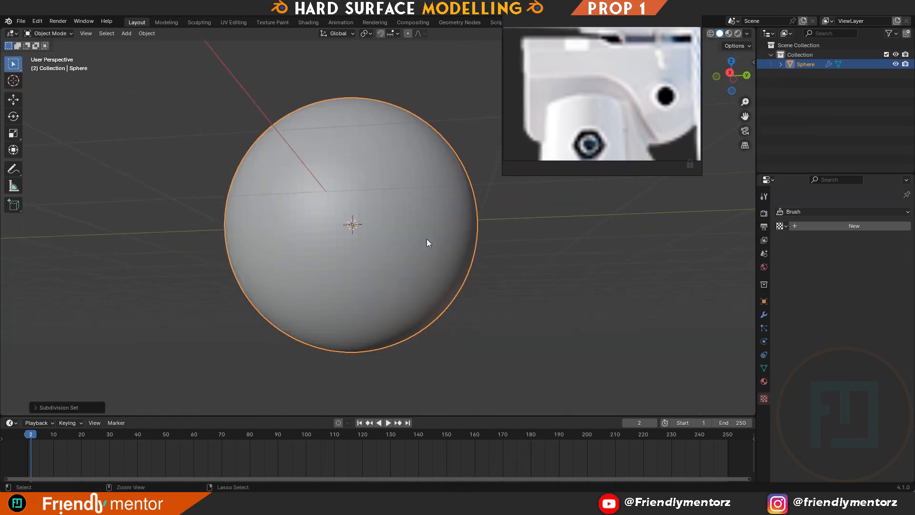
middle_click_drag(479, 230, 457, 160)
right_click(446, 170)
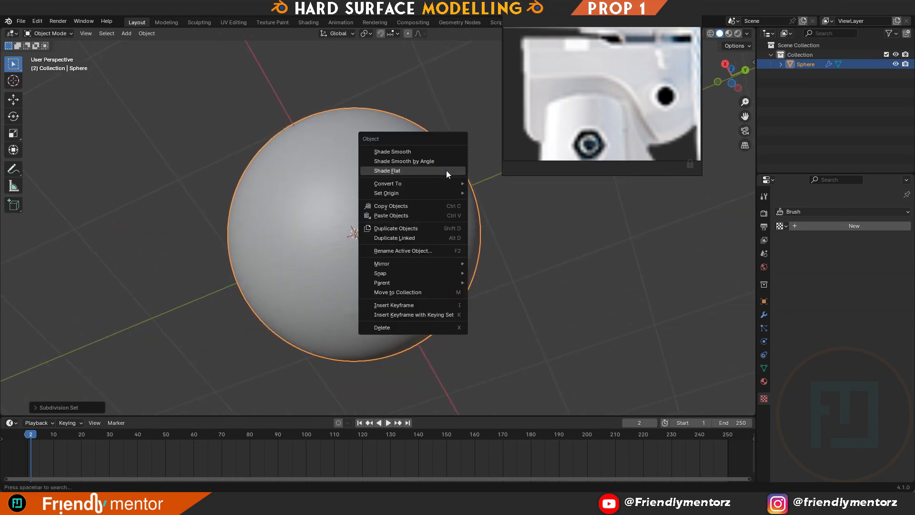
left_click(446, 153)
- Examine the UV sphere's pole for pinching, comparing the smooth surface with its edges in Edit Mode
scroll(391, 276, "up", 5)
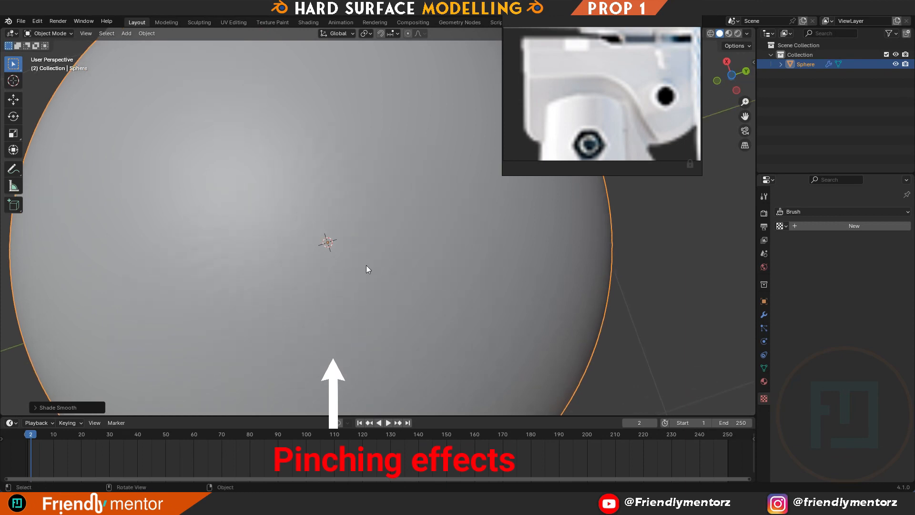
key("Tab")
scroll(368, 267, "down", 5)
key("Tab")
scroll(395, 287, "up", 5)
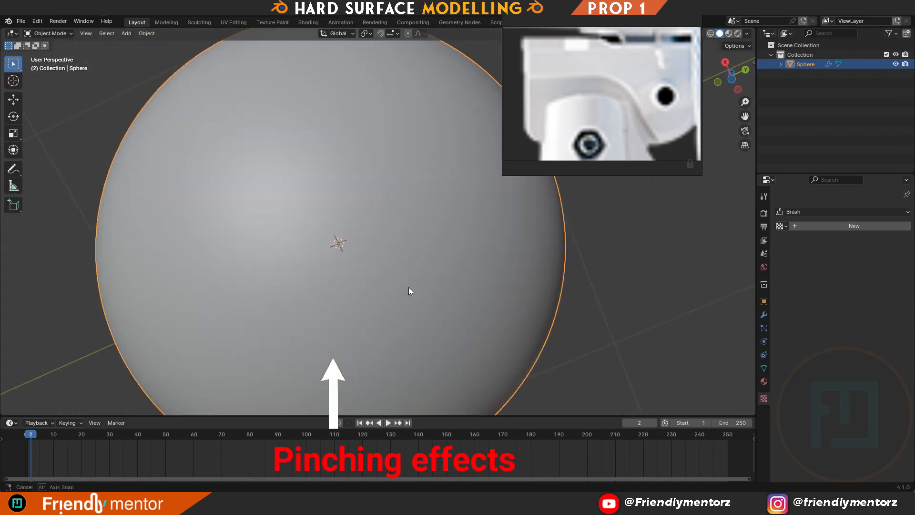
key("Tab")
scroll(352, 233, "down", 2)
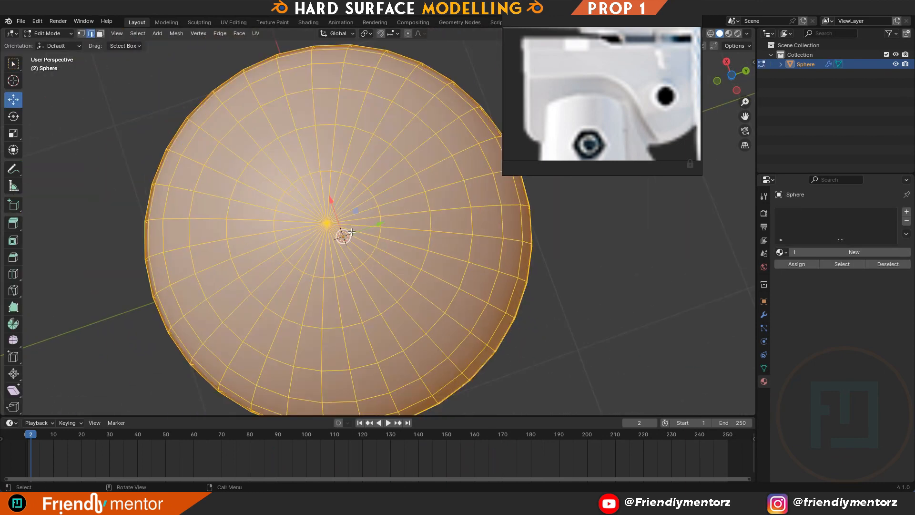
key("Tab")
scroll(315, 216, "up", 2)
key("Tab")
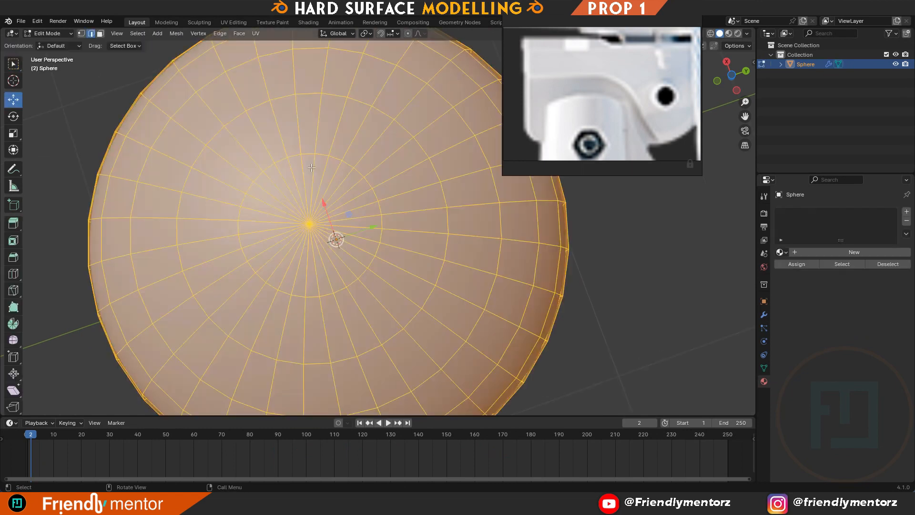
scroll(351, 208, "down", 3)
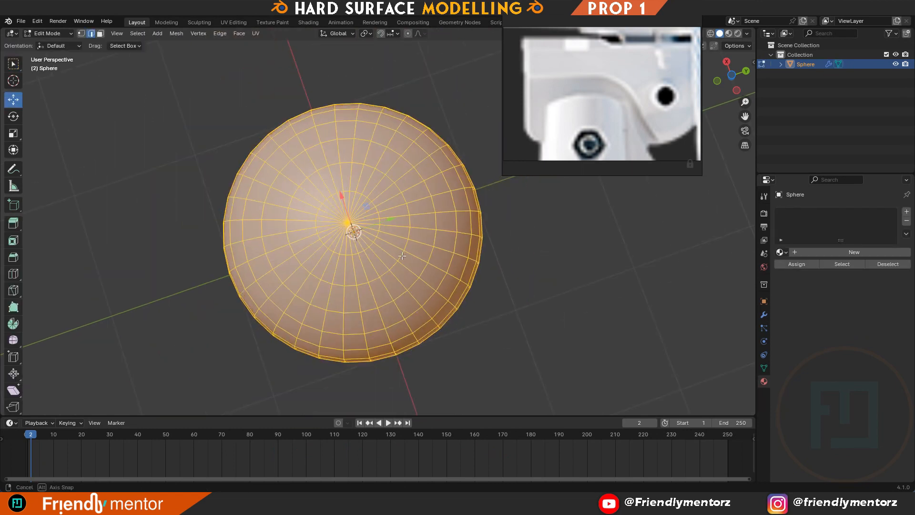
middle_click_drag(351, 224, 329, 301)
scroll(333, 250, "up", 1)
key("Tab")
middle_click_drag(334, 251, 424, 260)
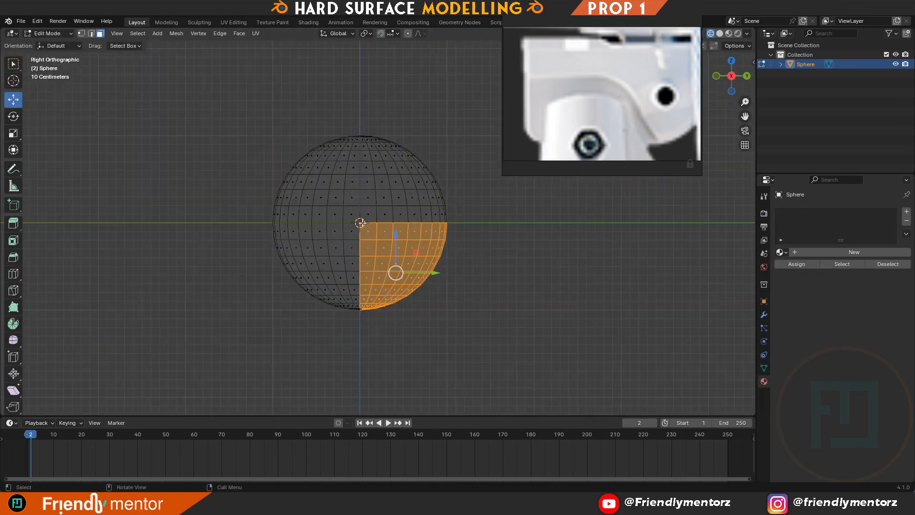
- Select the sphere's lower quarter on the positive Y side, including the missed pole faces, and delete all other faces
middle_click_drag(388, 315, 353, 256)
key("z")
left_click(416, 256)
middle_click_drag(415, 255, 405, 234)
scroll(405, 234, "up", 5)
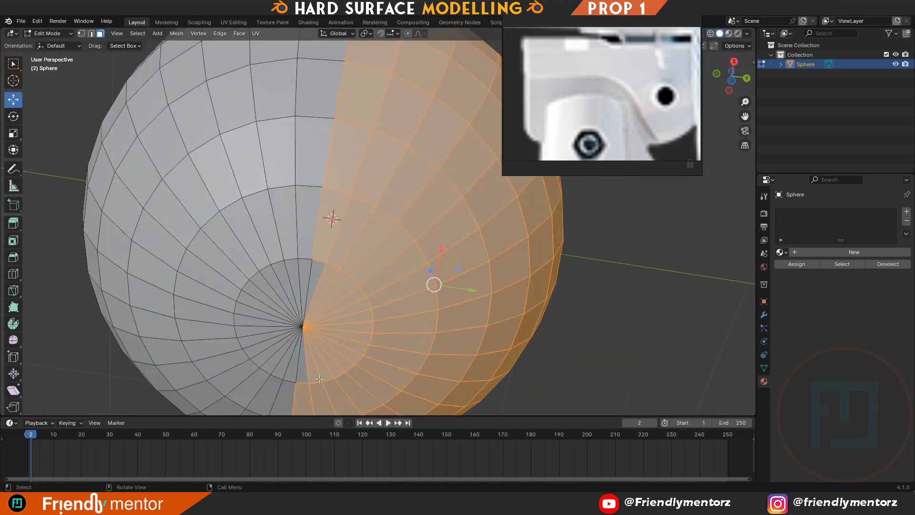
left_click(303, 370, "shift")
left_click(315, 280, "shift")
scroll(391, 245, "down", 3)
key("KP_3")
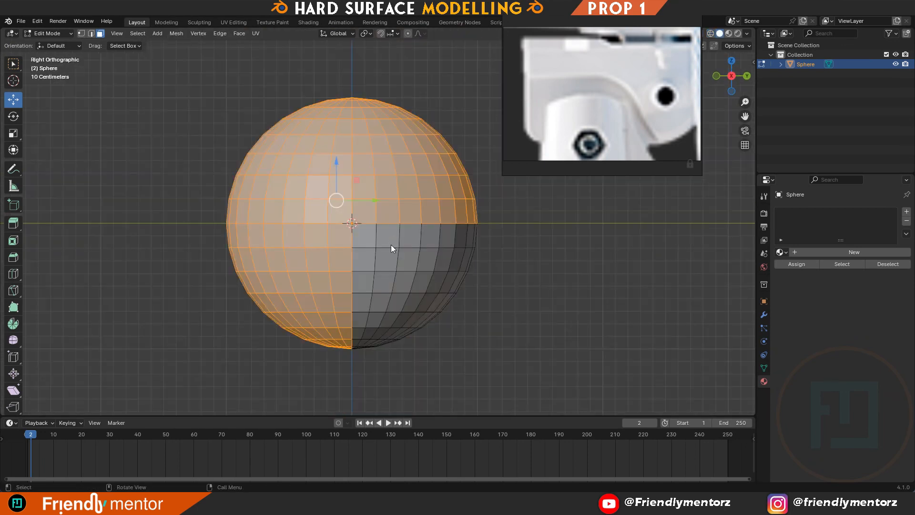
key("x")
left_click(391, 245)
key("Tab")
- Shade the remaining quarter sphere smooth and give it level 2 subdivision, inspecting its pointed end
middle_click_drag(391, 245, 450, 222)
right_click(450, 222)
left_click(450, 221)
key("ctrl+2")
scroll(428, 267, "up", 2)
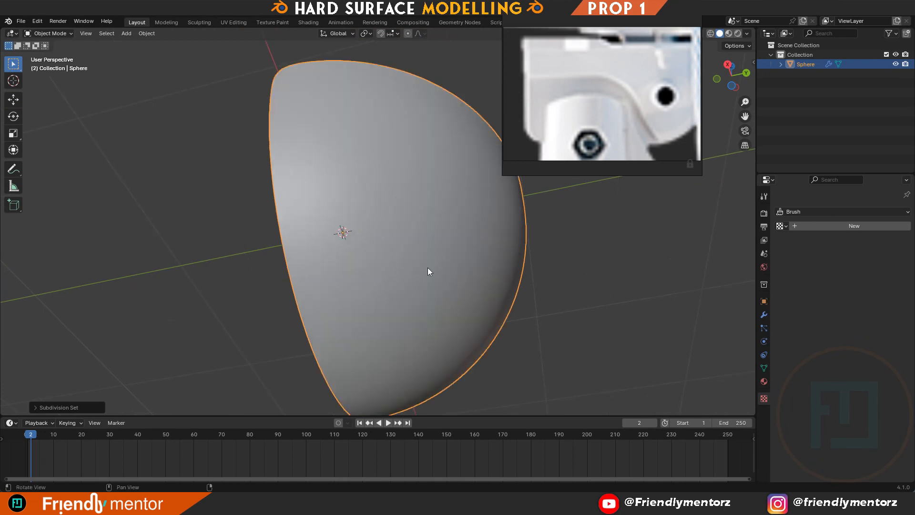
middle_click_drag(427, 271, 353, 234)
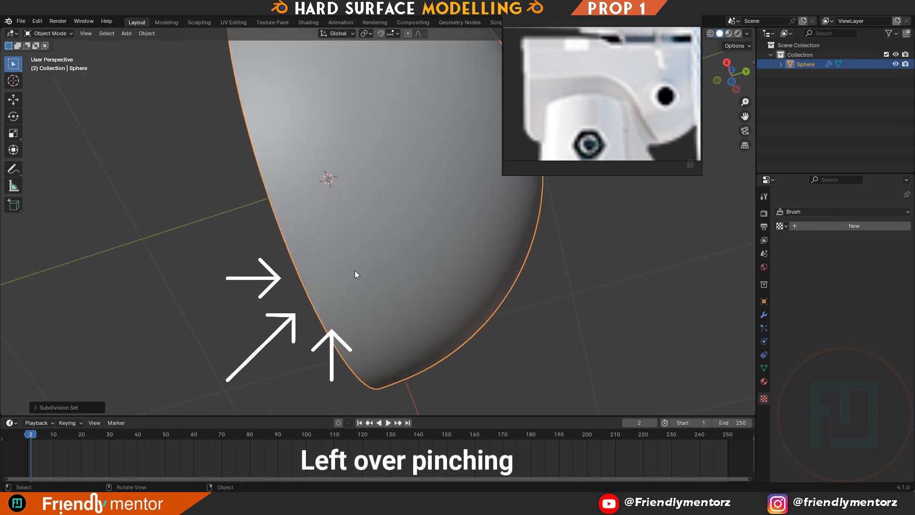
- Dissolve the edges that fan out from the quarter sphere's pole
scroll(376, 268, "down", 2)
key("Tab")
scroll(377, 269, "up", 1)
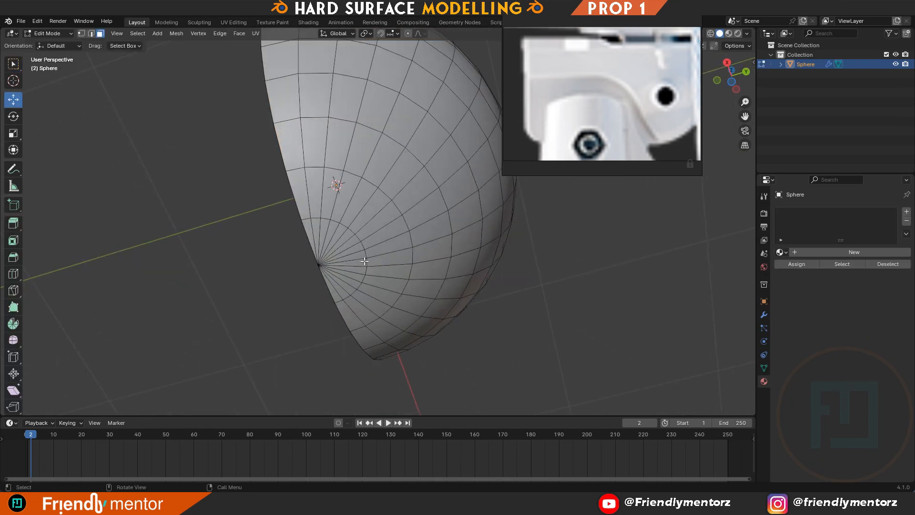
scroll(337, 263, "up", 1)
key("2")
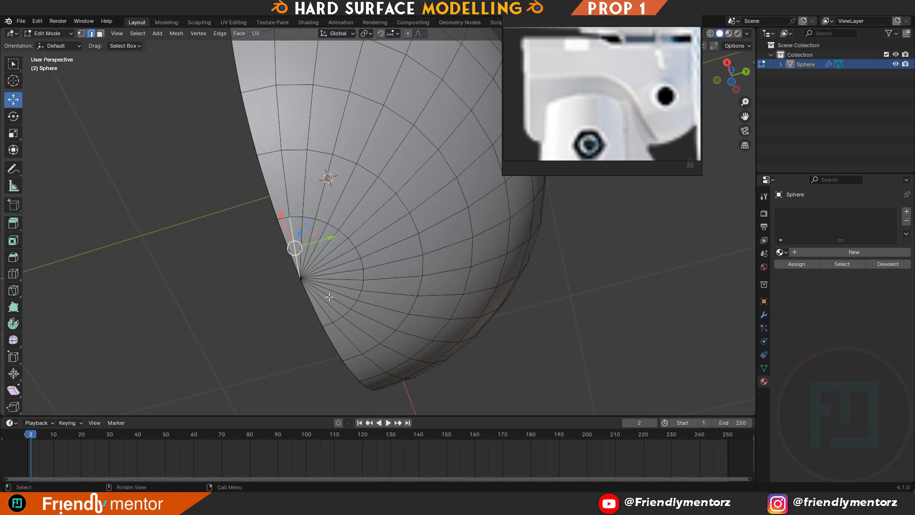
key("c")
mouse_move(323, 305)
left_mouse_down()
mouse_move(341, 281)
mouse_move(304, 234)
left_mouse_up()
key("Escape")
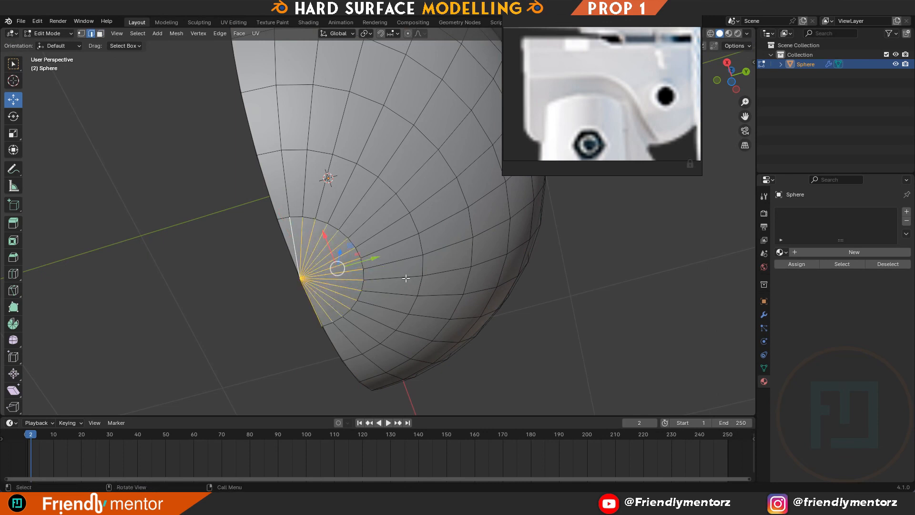
- Turn on the Screencast Keys display
key("Tab")
key("n")
left_click(749, 141)
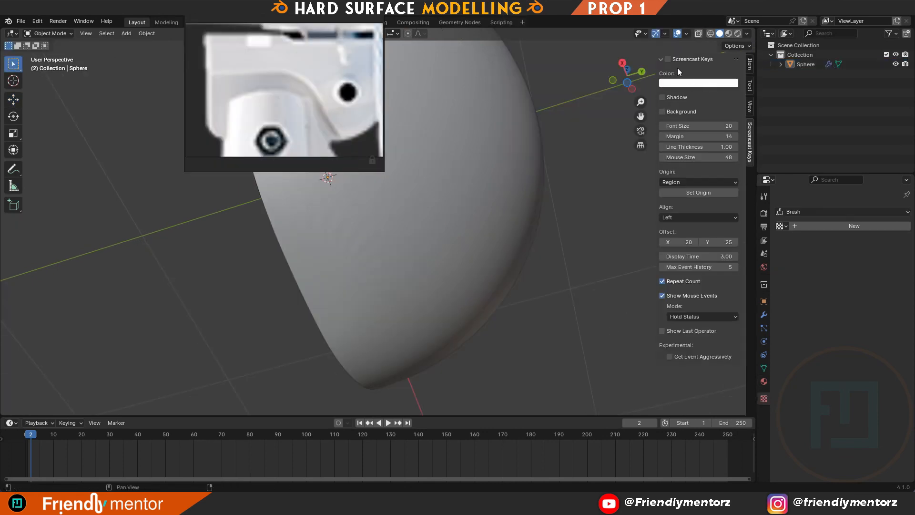
key("n")
- Connect opposite rim vertices across the large dissolved pole face with straight edges parallel to the open side
key("Tab")
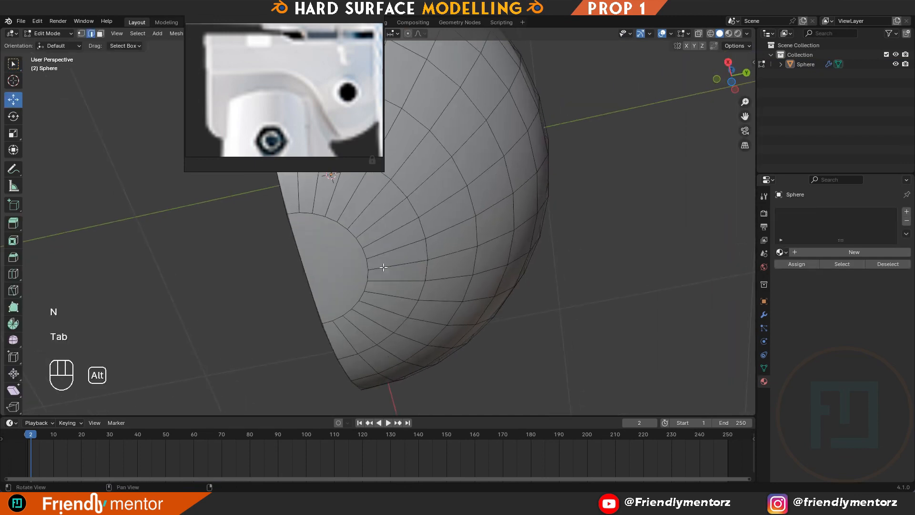
key("1")
left_click(318, 258)
left_click(354, 362, "shift")
left_click(374, 346)
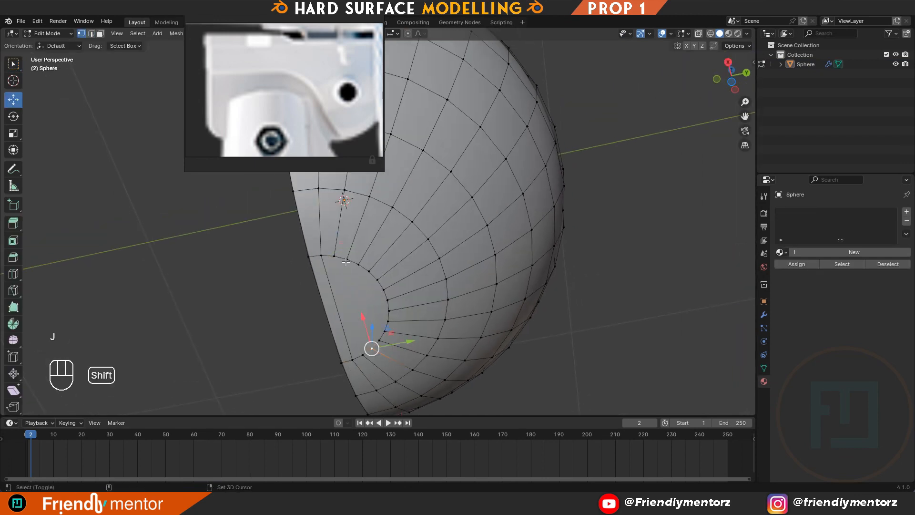
left_click(347, 261, "shift")
key("j")
left_click(370, 271)
left_click(385, 331, "shift")
- Examine the rebuilt pole area for shading artefacts, comparing the smooth surface with its edges in Edit Mode
key("Tab")
middle_click_drag(396, 276, 383, 271)
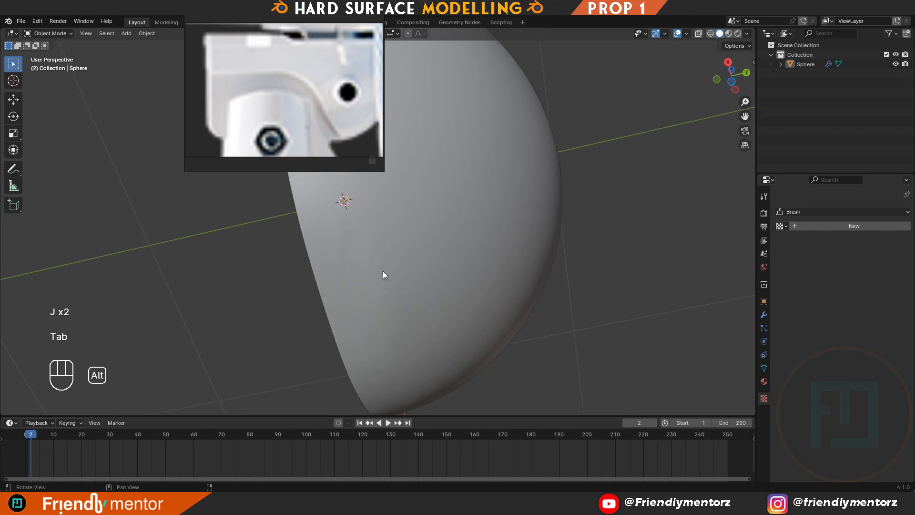
key("Tab")
key("Tab")
key("Tab")
scroll(396, 291, "down", 1)
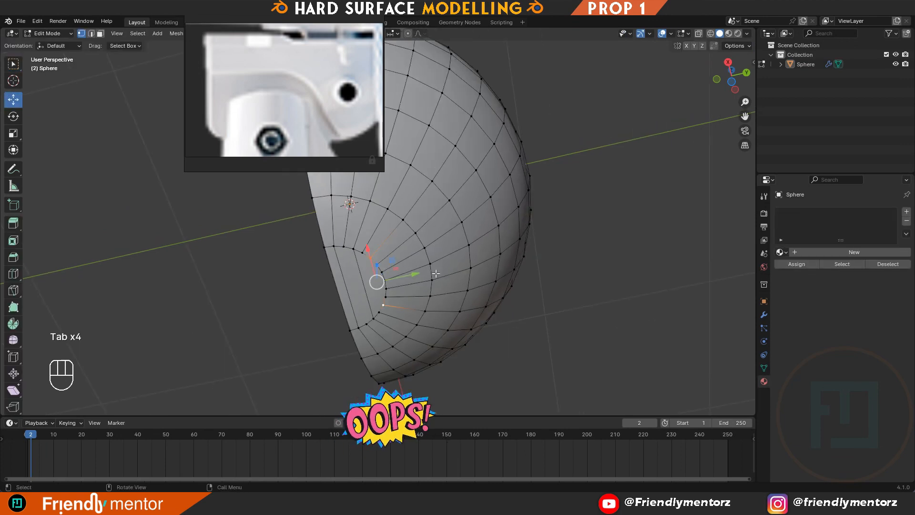
scroll(517, 261, "down", 3)
middle_click_drag(513, 260, 479, 224, "alt")
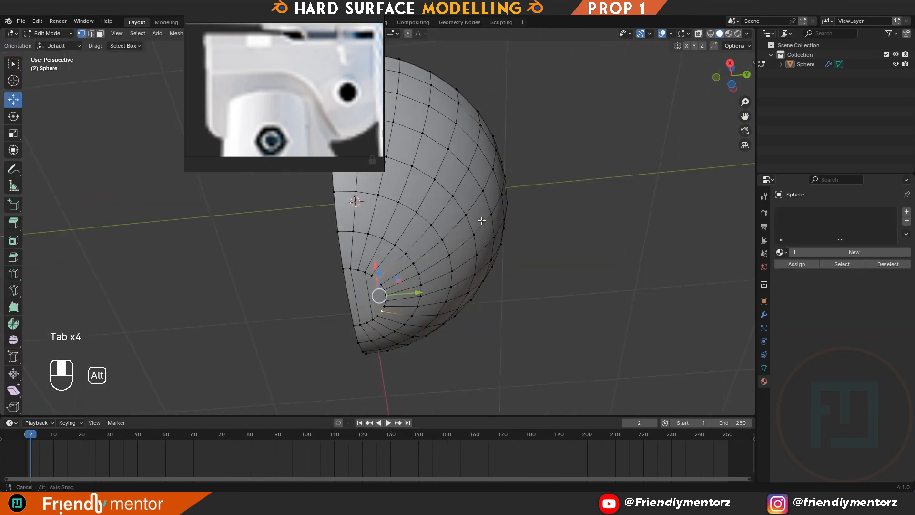
- Delete the quarter sphere and add a cube in its place
key("Tab")
left_click(464, 233)
key("Delete")
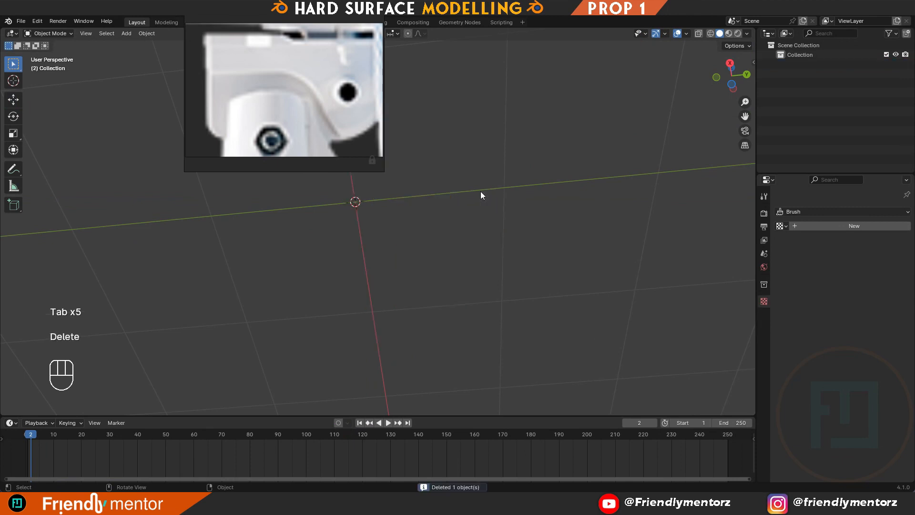
key("shift+a")
mouse_move(484, 185)
left_click(526, 195)
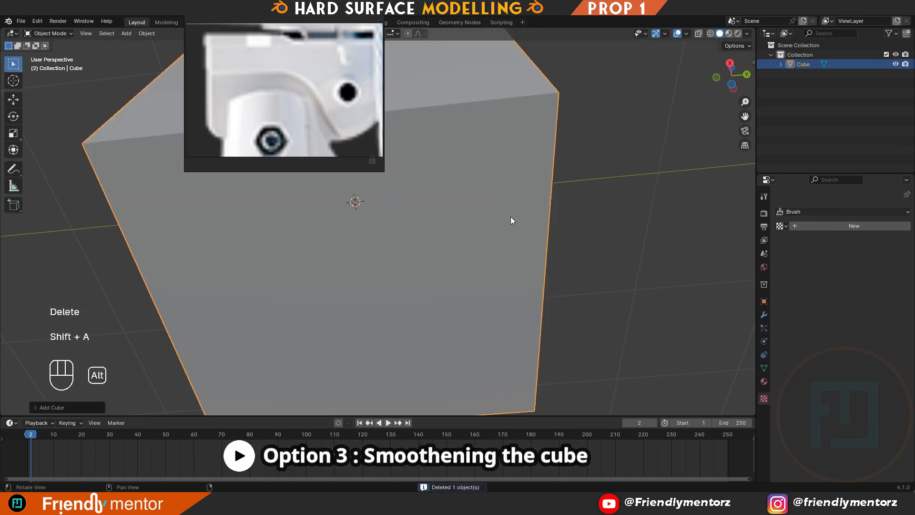
- Give the cube a level 3 Subdivision modifier and apply the modifier to its mesh
key("KP_3")
key("ctrl+3")
key("z")
key("z")
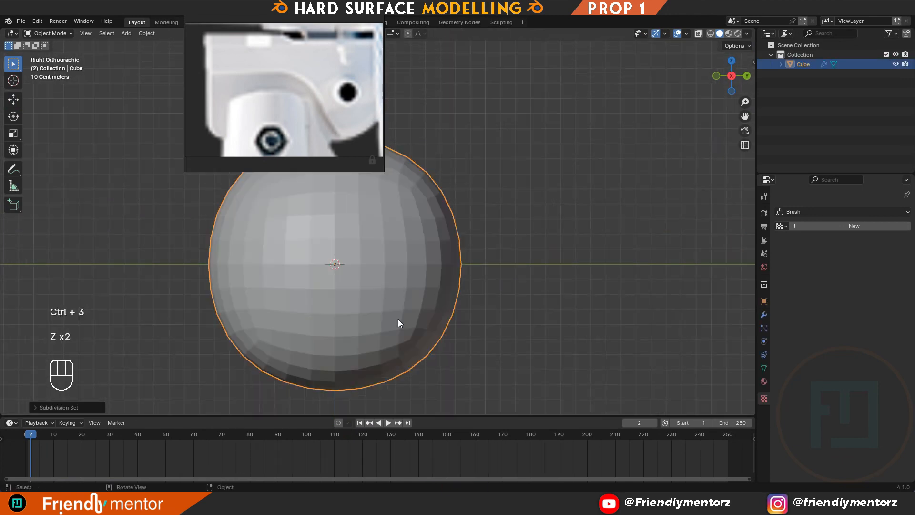
key("Tab")
key("Tab")
left_click(765, 315)
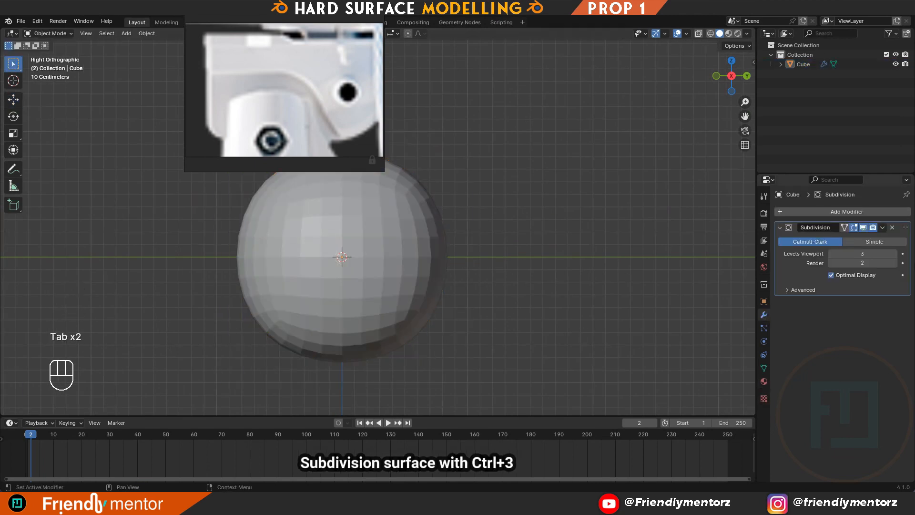
left_click(885, 230)
left_click(879, 239)
- In the right view, select the rounded cube's lower quarter on the positive Y side and delete all other faces
key("Tab")
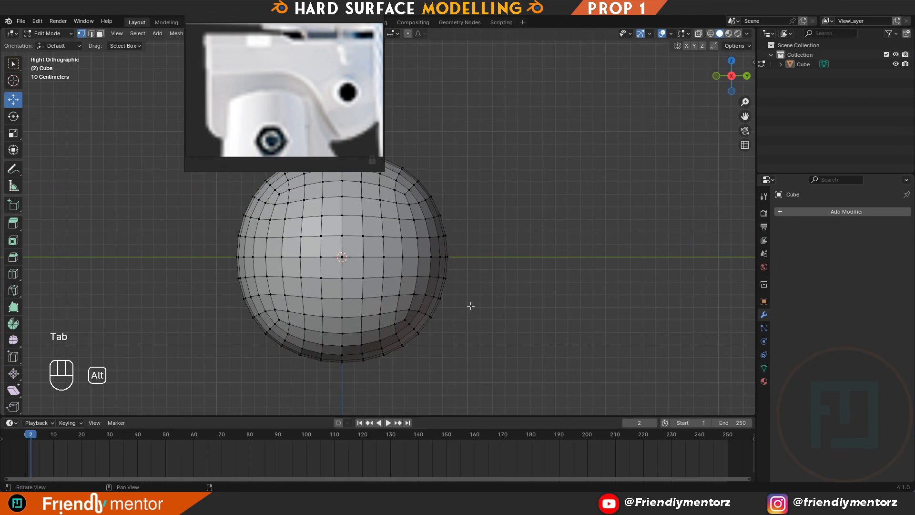
middle_click_drag(471, 306, 483, 316)
key("KP_3")
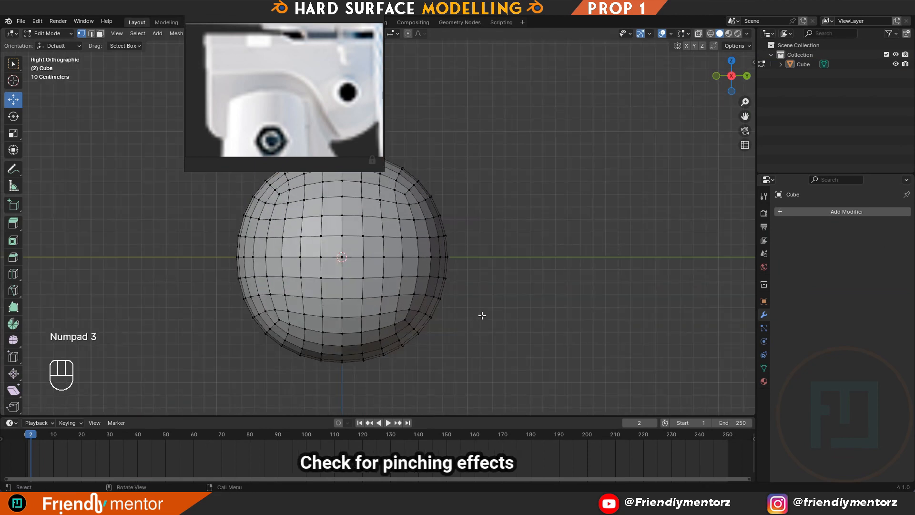
key("z")
key("3")
left_click_drag(501, 386, 342, 259)
key("ctrl+i")
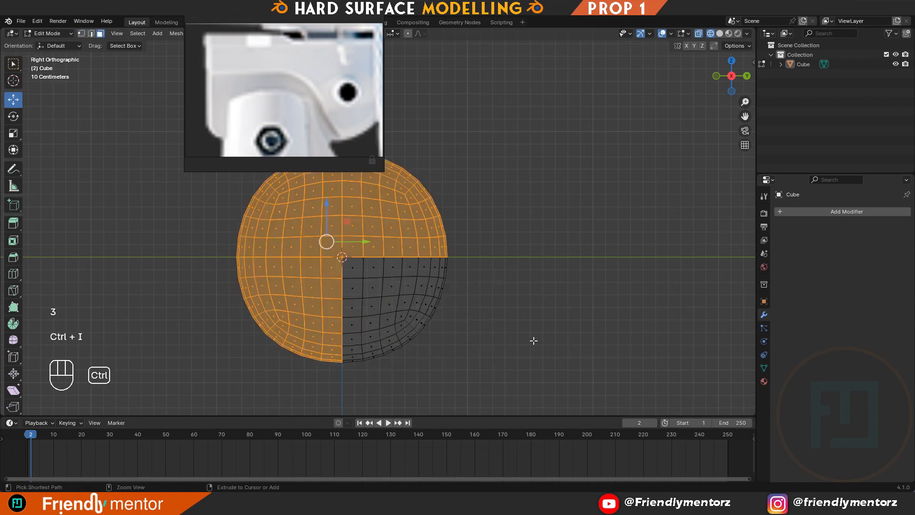
key("x")
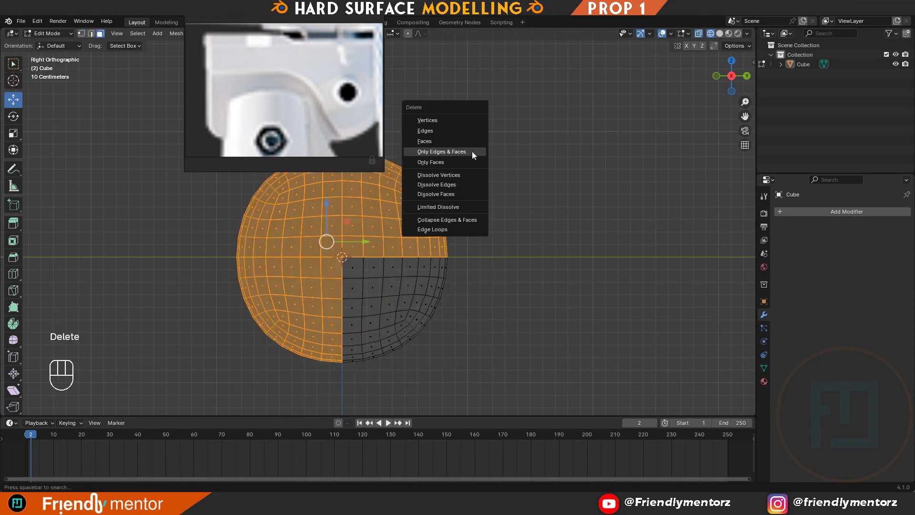
left_click(472, 152)
key("z")
left_click(630, 290)
middle_click_drag(526, 290, 506, 268)
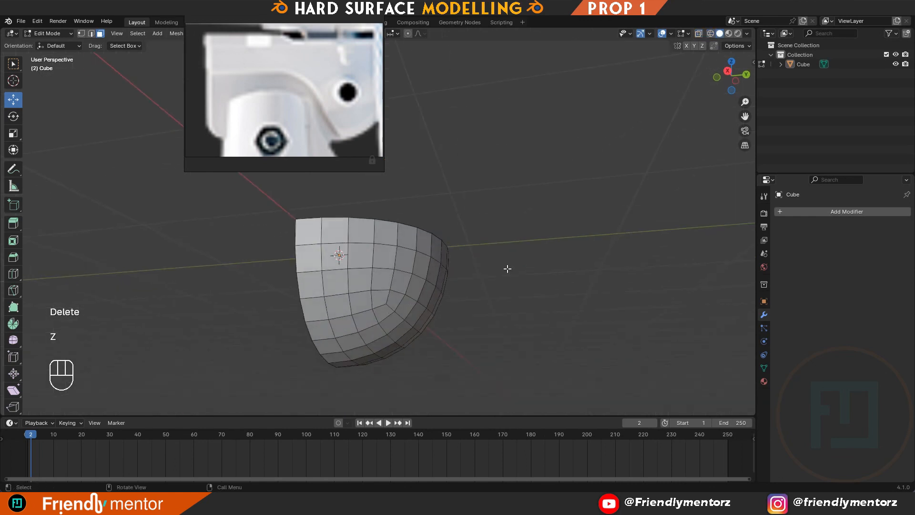
- Shade the remaining quarter of the rounded cube smooth and inspect its surface for pinching
key("Tab")
right_click(450, 262)
left_click(345, 257)
right_click(435, 255)
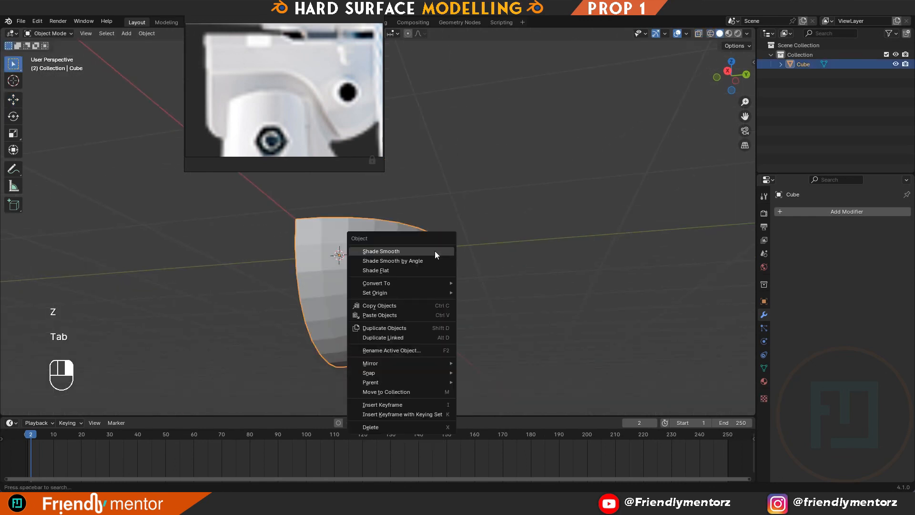
left_click(436, 249)
middle_click_drag(435, 250, 435, 299)
key("Tab")
key("Tab")
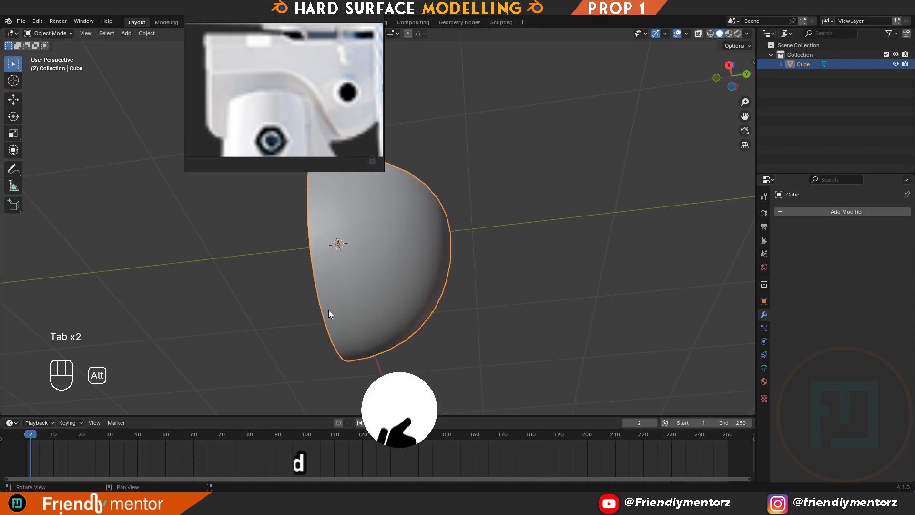
middle_click_drag(329, 313, 348, 378, "alt")
- Extrude the quarter's open upper edge loop upward along Z by about 0.36 m
key("KP_3")
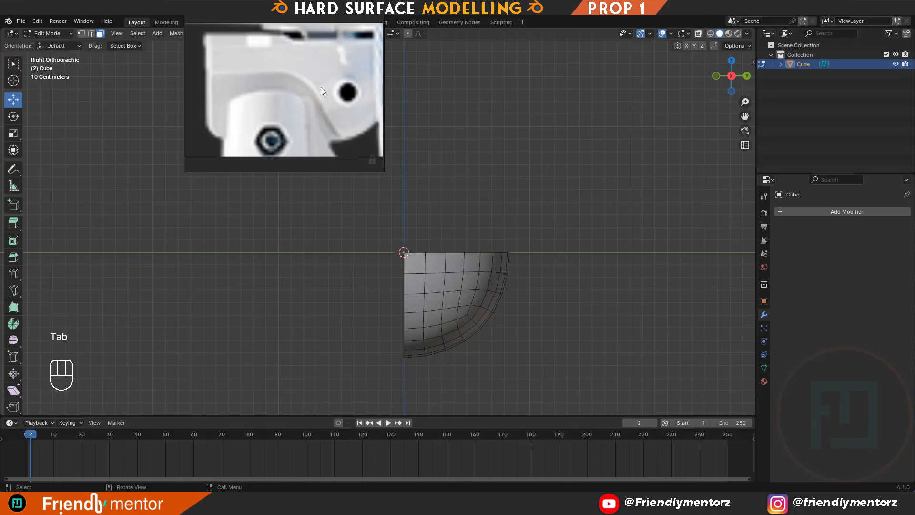
key("Tab")
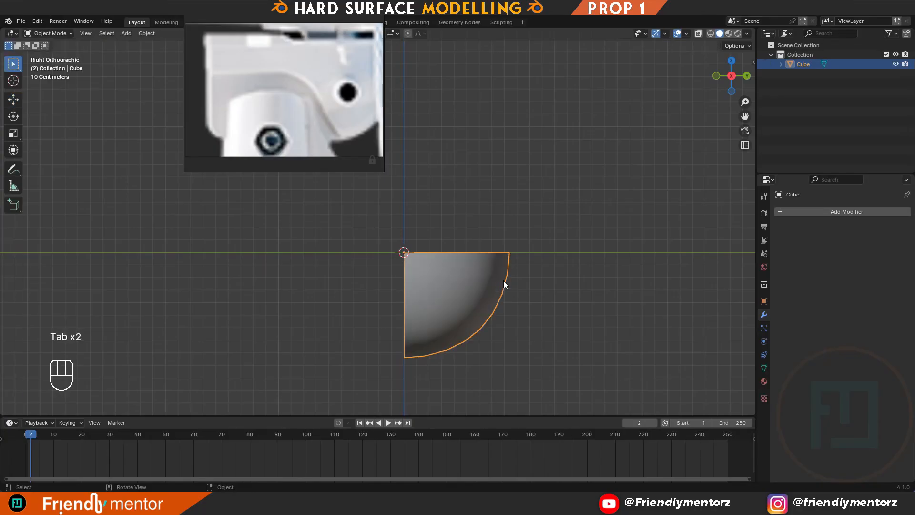
key("Tab")
middle_click_drag(504, 280, 424, 301)
key("2")
left_click(424, 301, "alt")
key("KP_3")
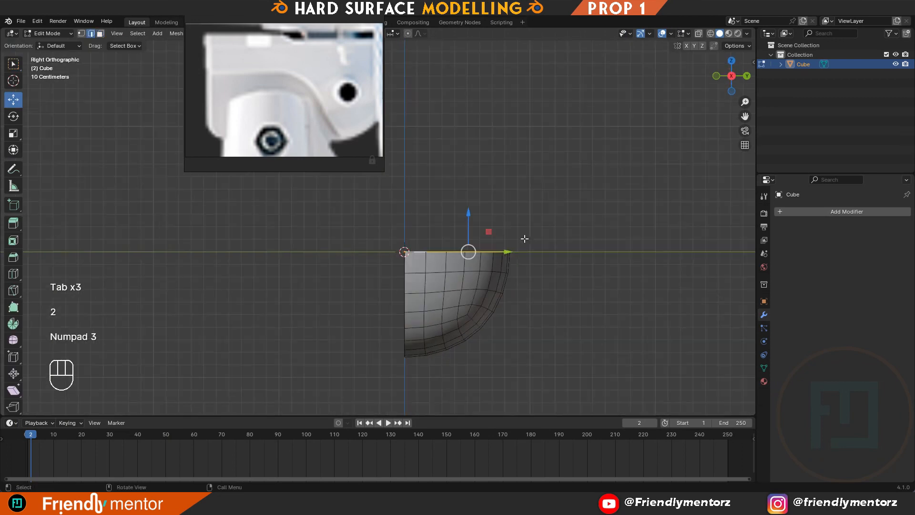
key("e")
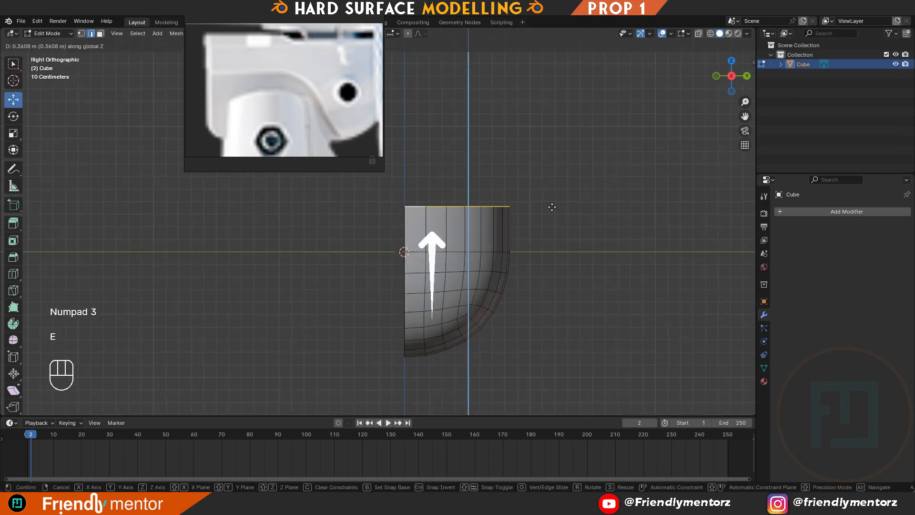
left_click(552, 205)
- Delete the faces on the negative X side, keeping only the positive X half of the shell
key("2")
left_click(405, 229)
middle_click_drag(497, 247, 381, 263)
key("z")
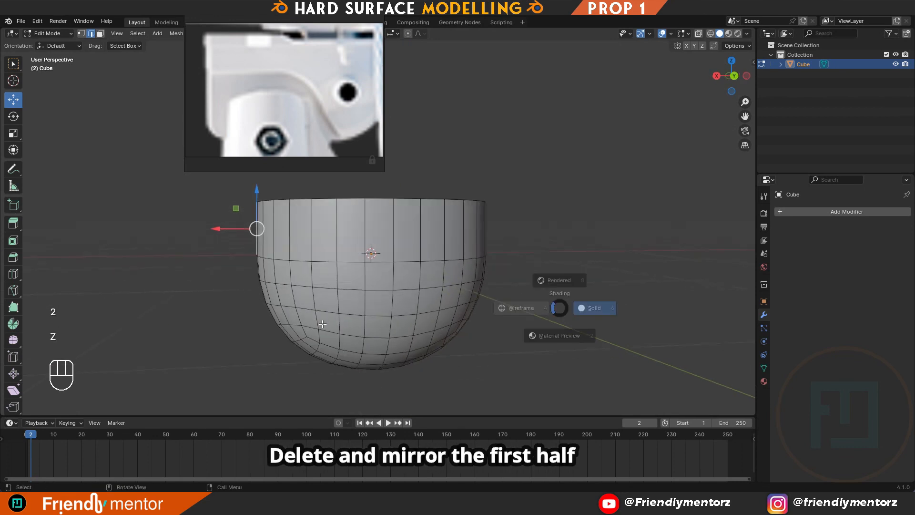
middle_click_drag(400, 334, 482, 331, "alt")
key("3")
left_click_drag(509, 372, 372, 145)
key("Delete")
left_click(467, 146)
key("KP_1")
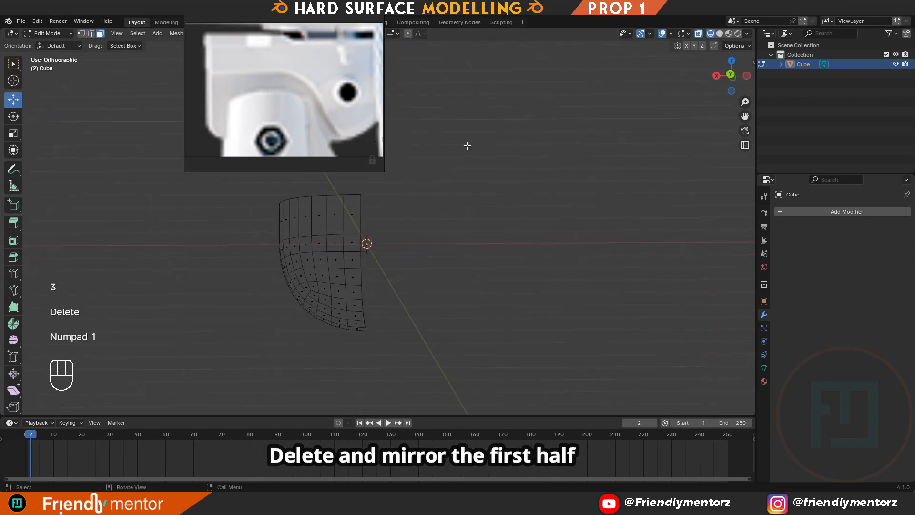
- Extrude the vertical open edge of the upper band along negative Y as a long flat strip
key("KP_3")
key("2")
left_click(401, 225)
key("e")
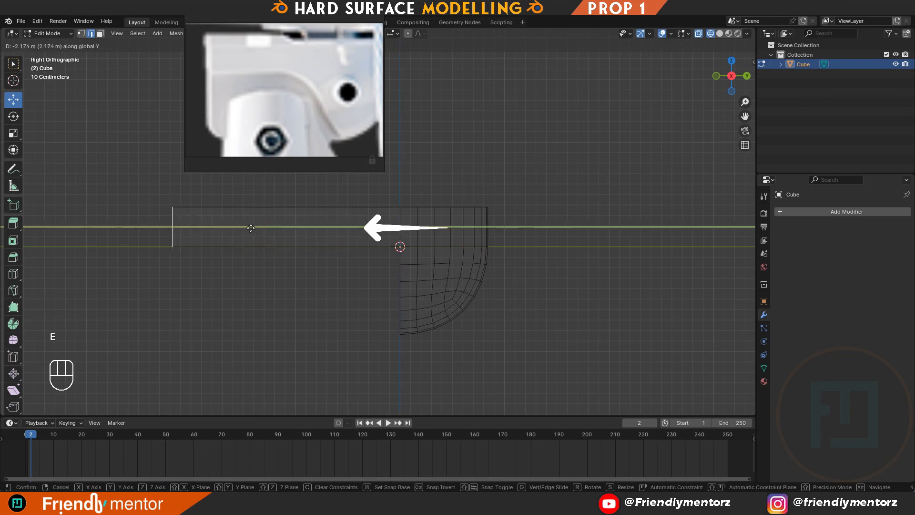
left_click(351, 234)
middle_click_drag(362, 288, 424, 294)
key("z")
left_click(495, 294)
- Select the open border along the flat strip's lower edge and down the curved shell, leaving out its lower end
key("2")
middle_click_drag(496, 294, 467, 260)
left_click(451, 251)
left_click(451, 251, "alt")
left_click_drag(400, 323, 401, 357, "ctrl")
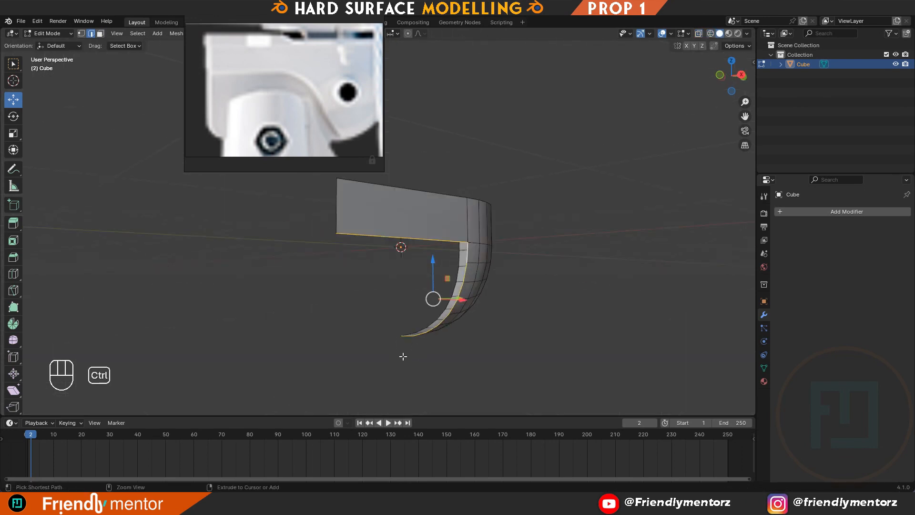
key("ctrl+z")
key("ctrl+z")
key("ctrl+z")
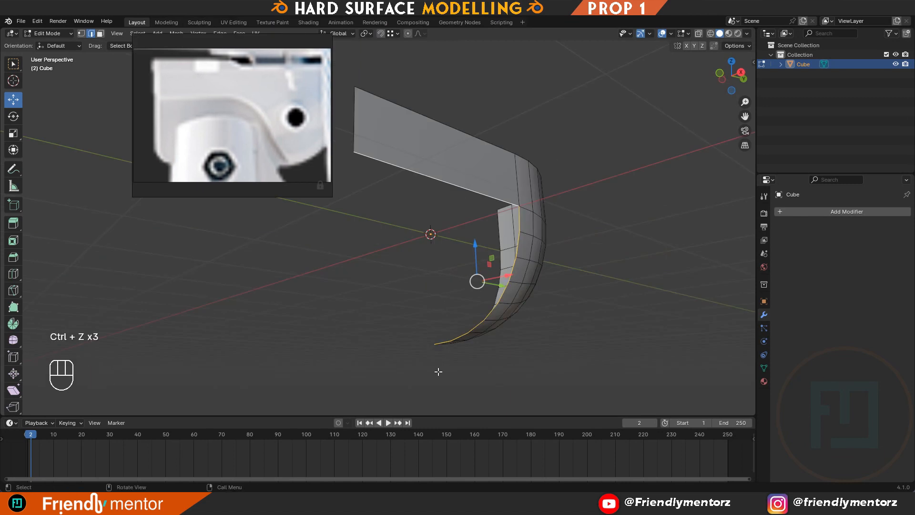
mouse_move(438, 372)
left_mouse_down("alt")
mouse_move(435, 342)
mouse_move(449, 367)
left_mouse_up("alt")
left_click_drag(553, 255, 553, 269, "alt")
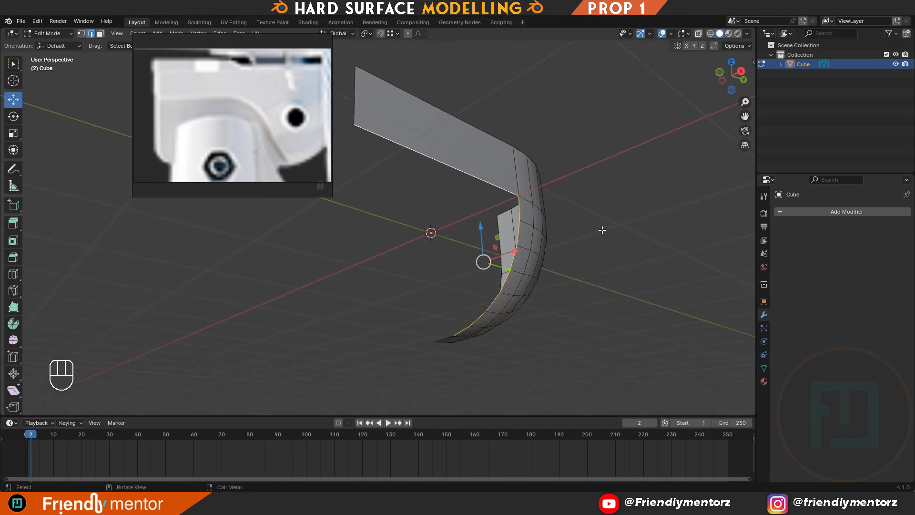
- Extrude the selected border inward along negative X and flatten it with an X scale of 0
key("g")
key("e")
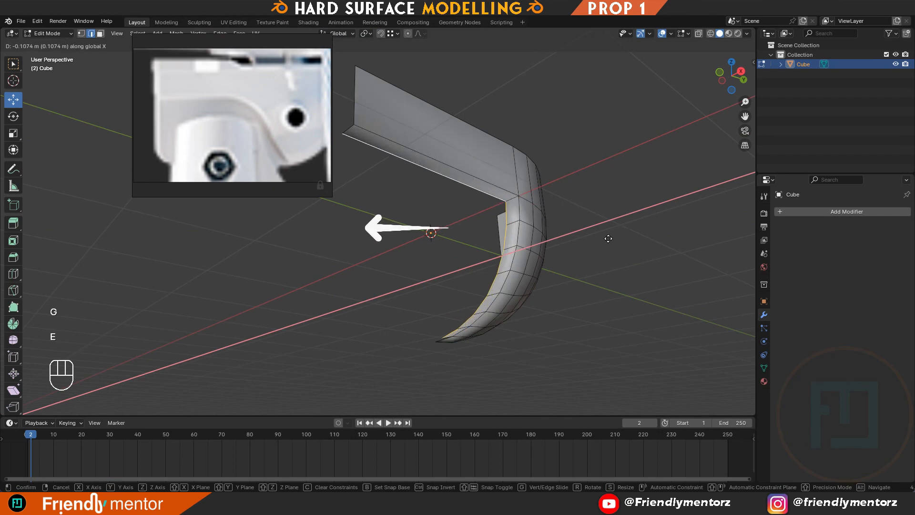
left_click(603, 241)
key("s")
key("x")
key("KP_0")
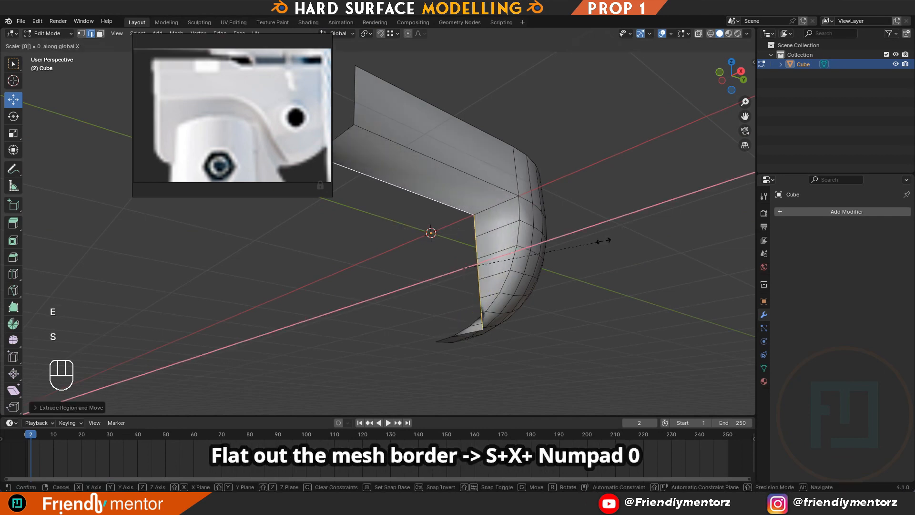
key("Return")
- Merge the neighbouring vertices at the lower end of the flattened border at their center
left_click_drag(526, 237, 552, 286, "alt")
scroll(456, 333, "up", 3)
left_click_drag(585, 294, 545, 280, "alt")
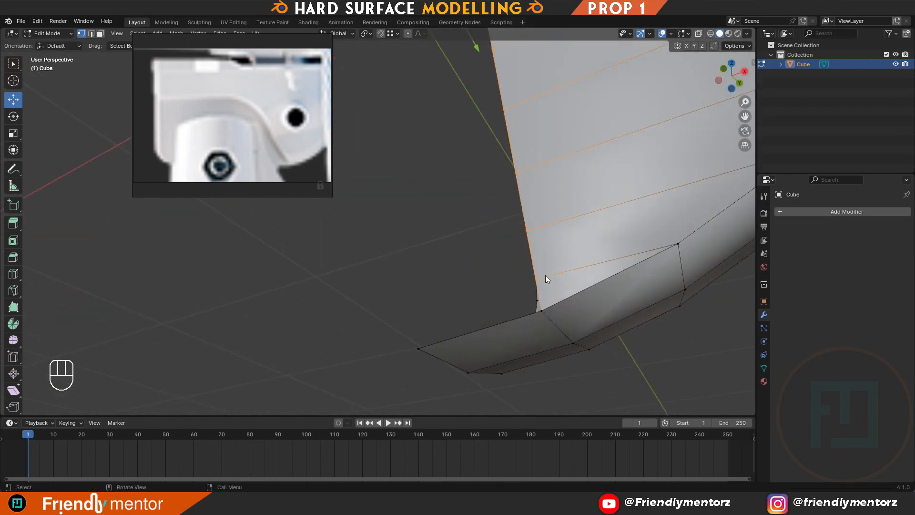
key("z")
key("m")
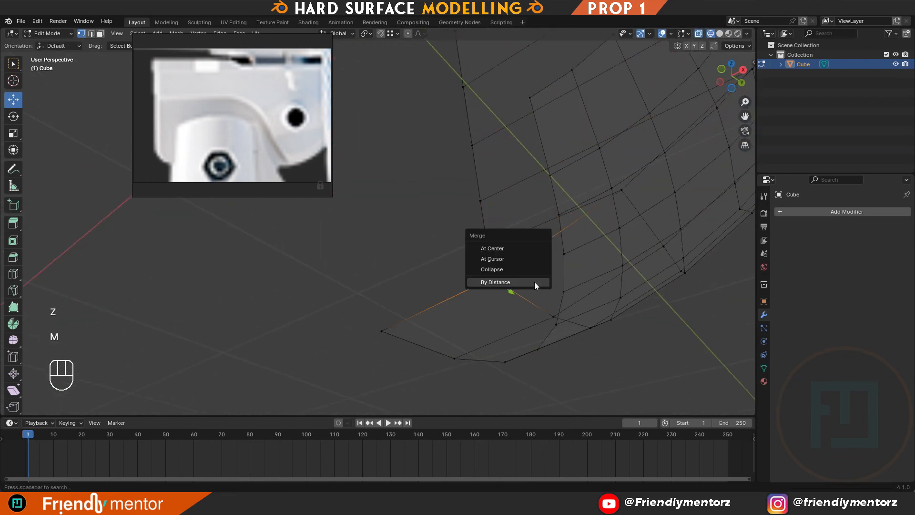
left_click(525, 251)
key("z")
- Add level 2 subdivision to the half shell and return to editing its mesh
mouse_move(525, 251)
left_mouse_down("alt")
mouse_move(548, 268)
mouse_move(485, 251)
mouse_move(500, 285)
left_mouse_up("alt")
key("Tab")
key("ctrl+2")
key("Tab")
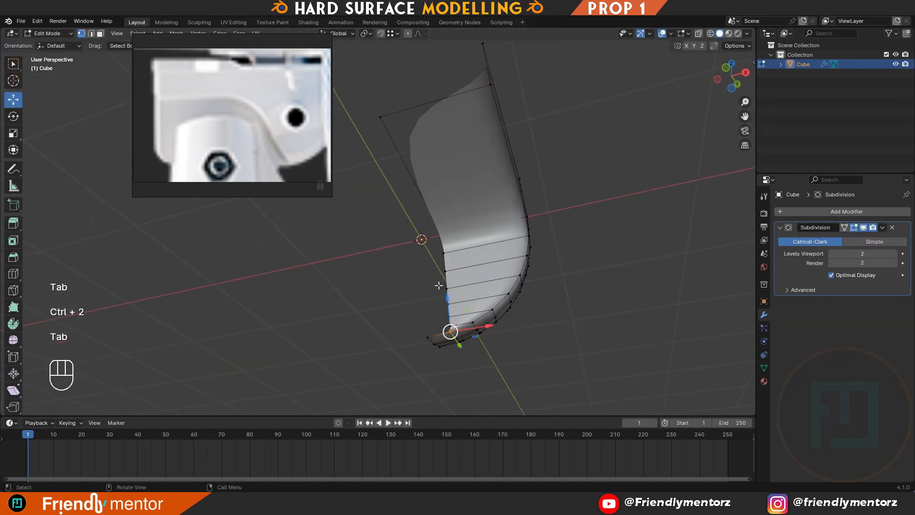
- Set the subdivision to level 0 and extrude the half shell's inner border inward to the center plane
key("Tab")
middle_click_drag(508, 296, 494, 292)
key("ctrl+0")
key("Tab")
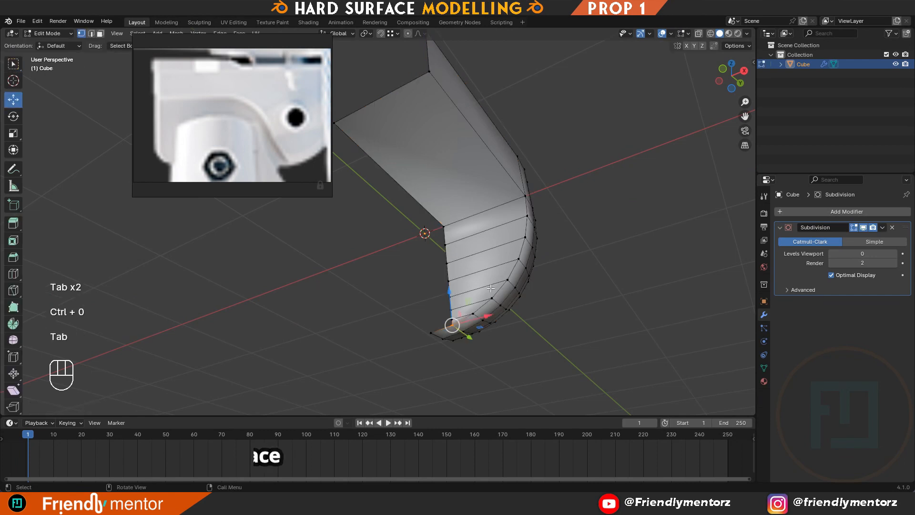
scroll(492, 379, "up", 3)
key("2")
left_click_drag(476, 241, 495, 327, "alt")
key("e")
left_click(485, 251, "ctrl")
- Merge the two close vertices at the lower end of the extruded border and preview the shell with level 2 subdivision
key("1")
scroll(495, 327, "up", 3)
left_click(526, 266)
left_click(527, 271, "shift")
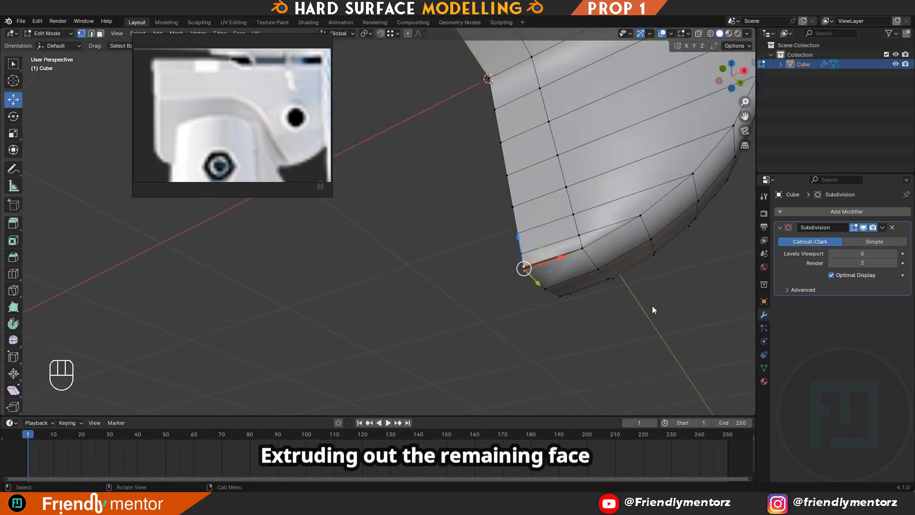
key("m")
left_click(636, 345)
key("Tab")
key("Tab")
key("ctrl+2")
key("Tab")
key("Tab")
middle_click_drag(599, 170, 577, 224)
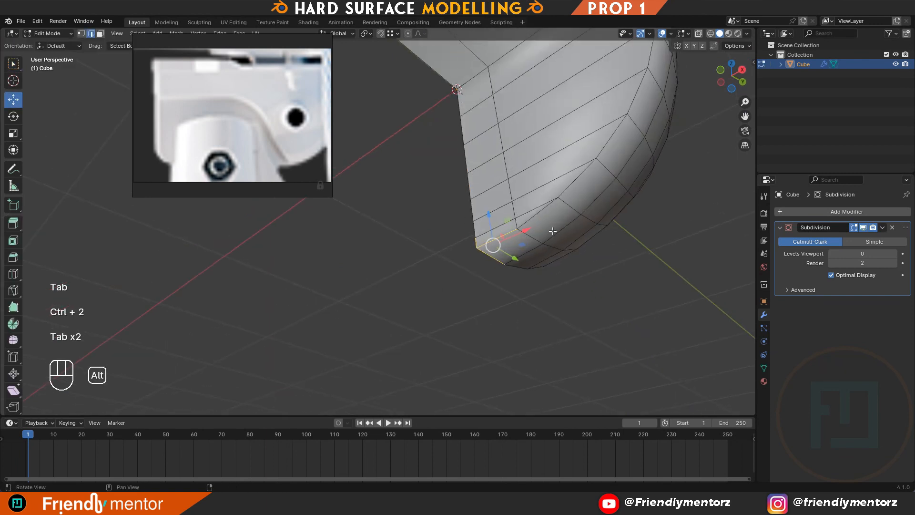
- Merge the remaining close vertex pairs at the lower ends of the two innermost vertical edge lines
scroll(573, 227, "up", 3)
key("1")
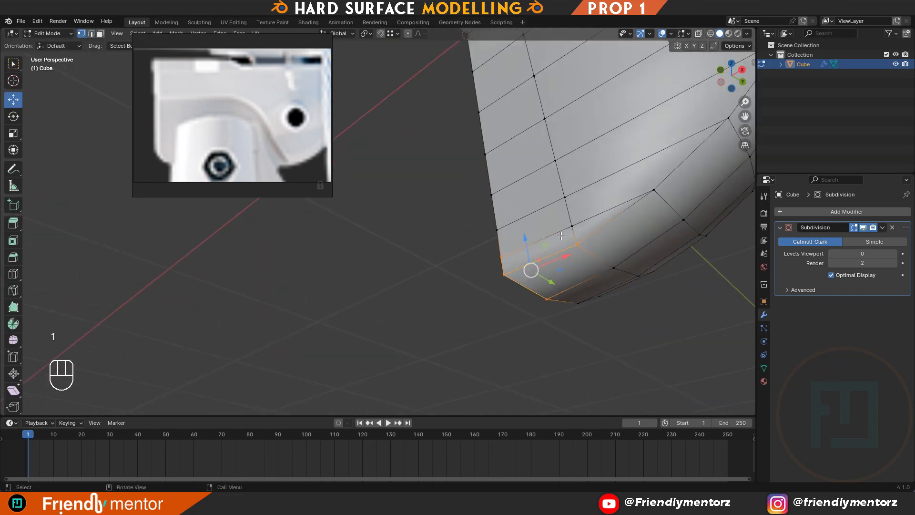
key("m")
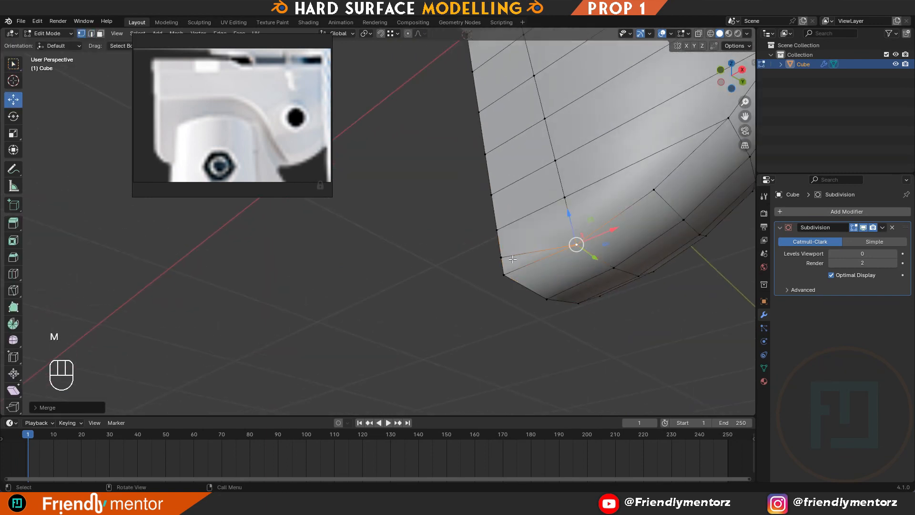
left_click(504, 274, "shift")
key("m")
left_click(579, 268)
mouse_move(579, 268)
middle_mouse_down()
mouse_move(572, 256)
mouse_move(562, 274)
middle_mouse_up()
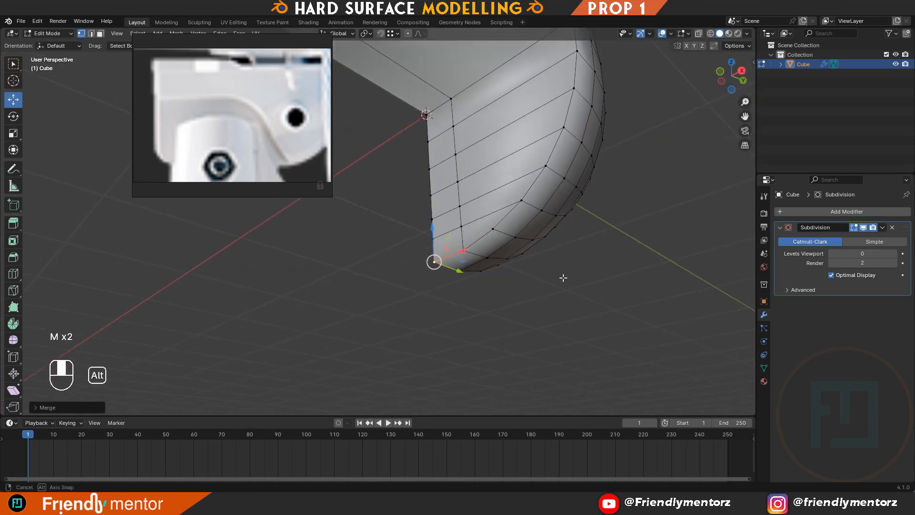
- Leave mesh editing, save the file and move the reference image clear of the modelling view
key("Tab")
middle_click_drag(508, 235, 534, 278)
key("Tab")
key("Tab")
key("ctrl+s")
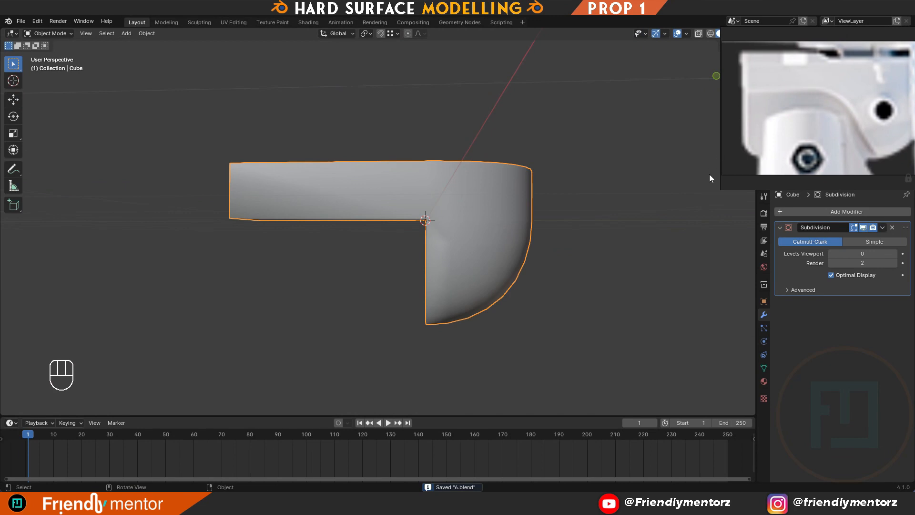
left_click_drag(723, 186, 755, 173)
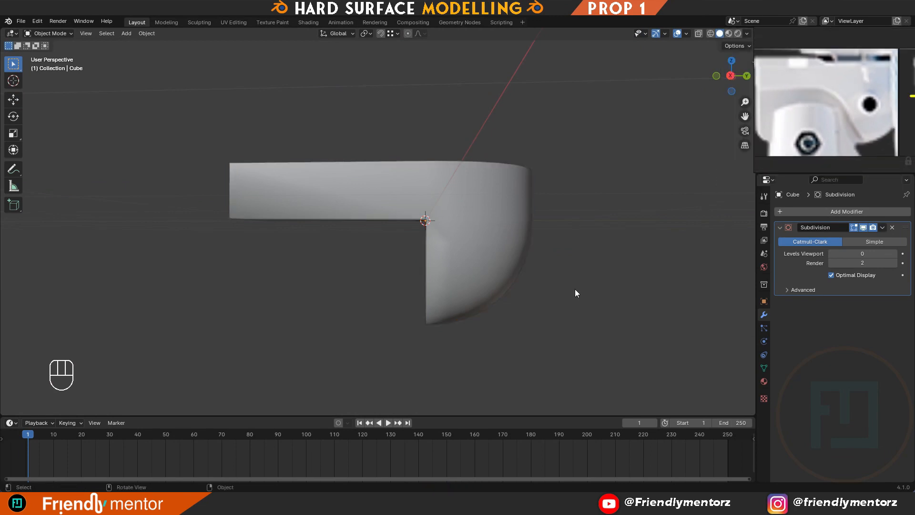
- In the right view, shorten the flat strip by moving its free end about 0.4 m along positive Y
key("KP_3")
scroll(405, 210, "up", 2)
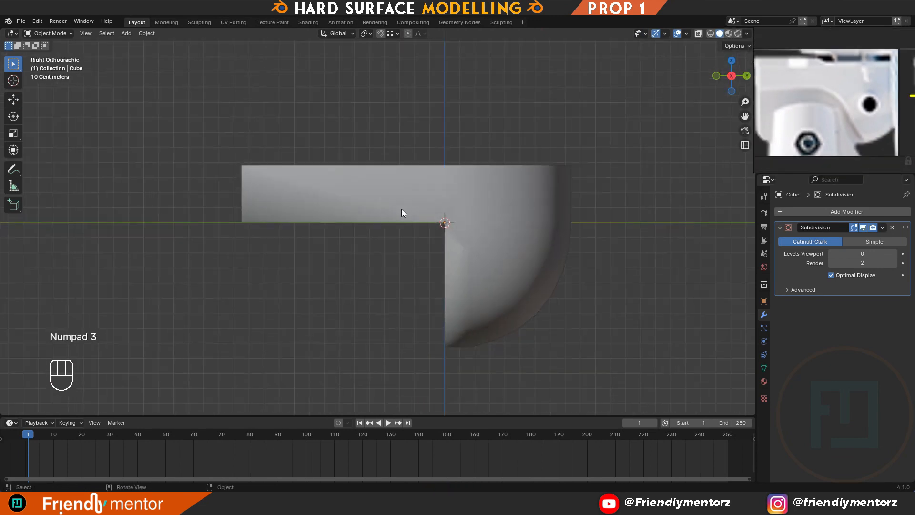
key("Tab")
key("1")
key("z")
key("z")
left_click_drag(275, 210, 335, 209)
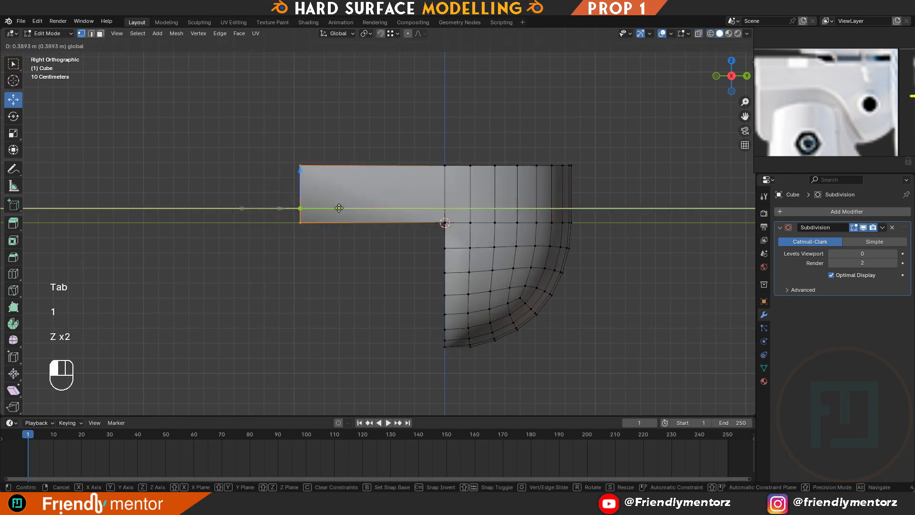
key("Tab")
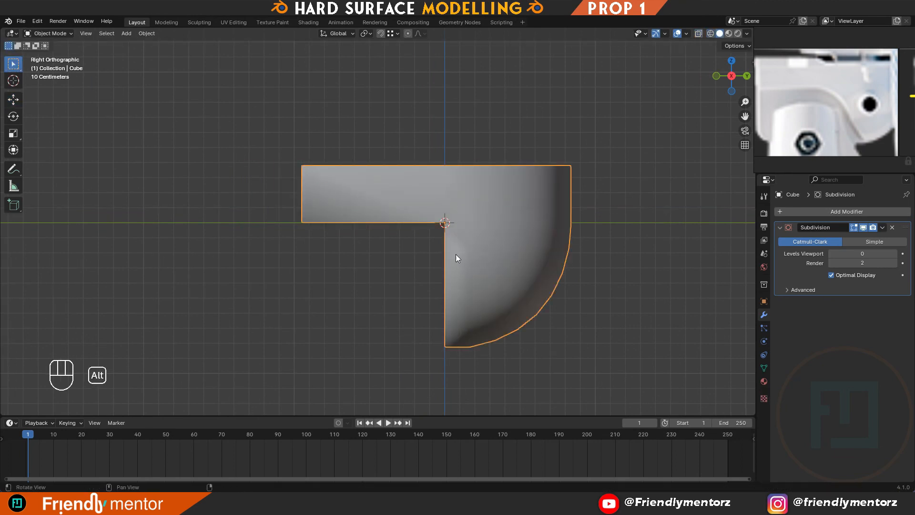
- Select the vertical edge line at the strip's inner corner in wireframe and move it along negative Y
left_click_drag(456, 254, 458, 252, "alt")
scroll(458, 251, "up", 1)
key("KP_3")
key("Tab")
key("1")
scroll(458, 251, "up", 1)
key("z")
left_click_drag(447, 191, 482, 241)
left_click_drag(455, 125, 491, 157, "shift")
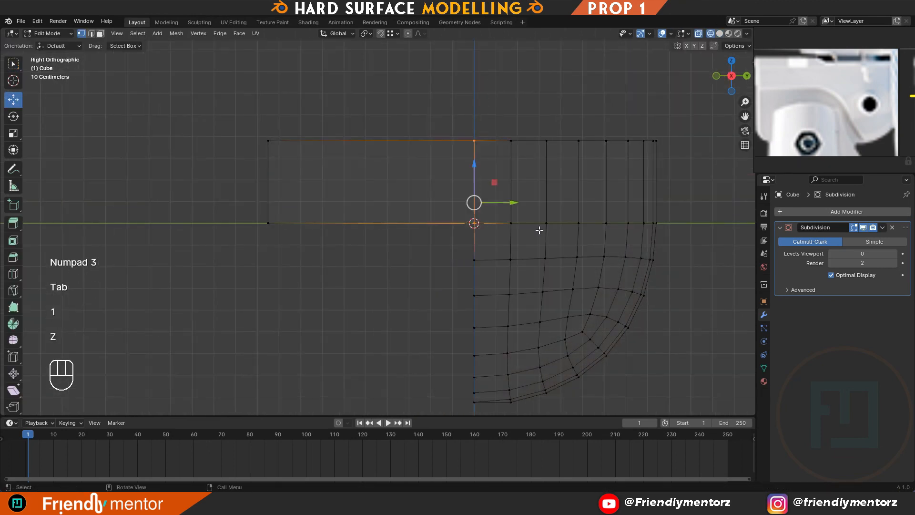
left_click_drag(510, 203, 464, 202)
- Move the inner border vertices just below the corner along negative Y to start a curved transition
key("z")
key("z")
left_click(474, 260)
left_click_drag(499, 260, 484, 258)
left_click_drag(431, 288, 524, 329)
left_click(474, 295)
left_click_drag(510, 295, 508, 295)
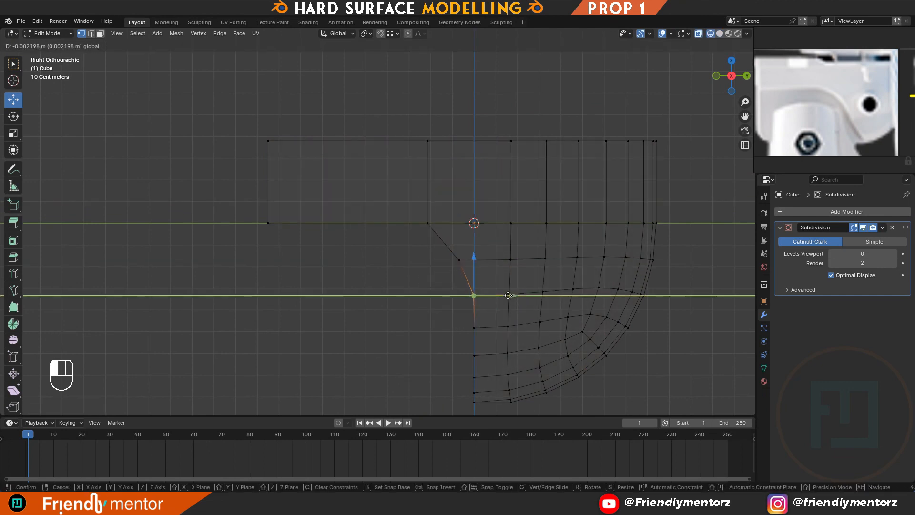
left_click(509, 295)
- Select the strip together with the whole inner border and shift them along negative Y
scroll(472, 296, "down", 4)
left_click_drag(199, 87, 431, 394)
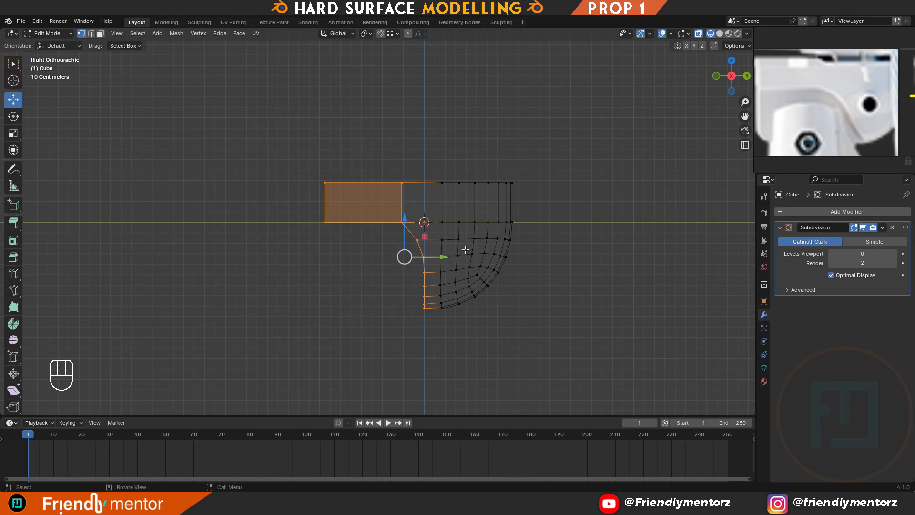
left_click_drag(443, 257, 431, 258)
left_click(414, 310)
left_click_drag(416, 311, 413, 307)
key("ctrl+z")
- Adjust the lower inner border vertices along Y so the edge curves into the shell's lower tip
left_click(435, 342)
scroll(436, 343, "up", 3)
left_click_drag(463, 350, 422, 293)
left_click_drag(477, 322, 467, 321)
left_click(438, 351)
left_click_drag(468, 359, 468, 358)
left_click_drag(475, 351, 449, 368)
left_click_drag(474, 372, 476, 372)
left_click_drag(475, 413, 419, 268)
key("Tab")
key("z")
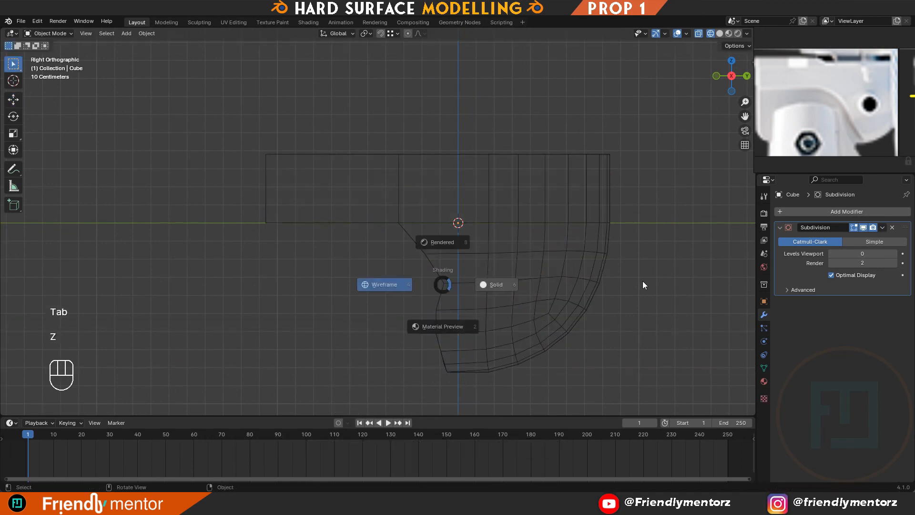
- Move the second inner border vertex below the corner about 0.055 m along negative Y
key("Tab")
key("z")
scroll(488, 306, "up", 1)
key("z")
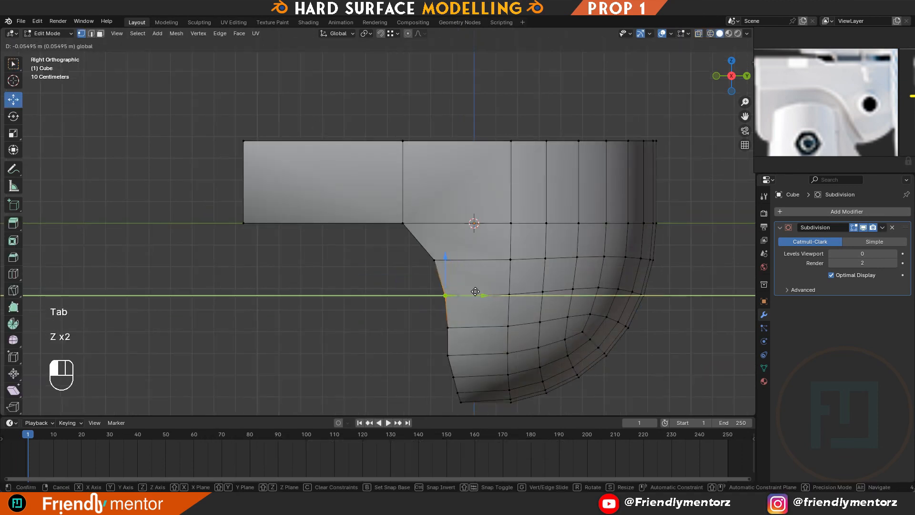
key("Tab")
scroll(560, 280, "down", 3)
scroll(482, 319, "up", 1)
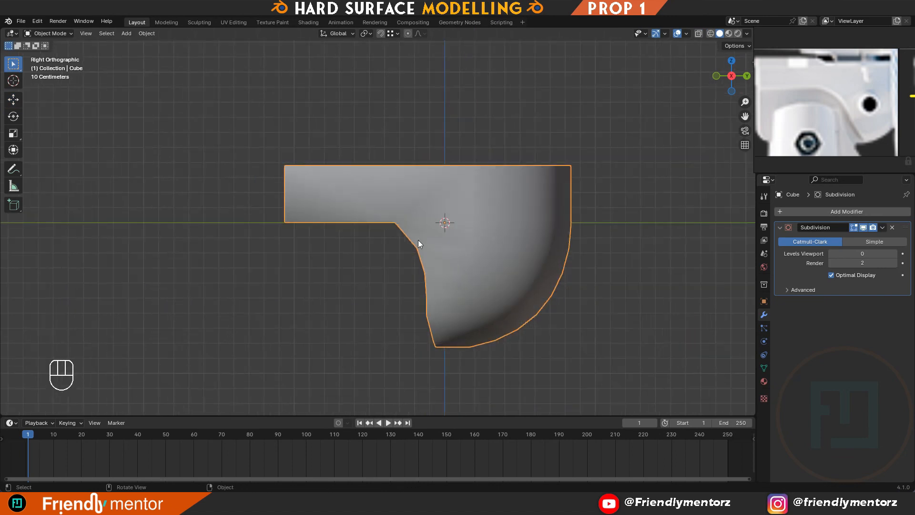
- Move the lowest inner border vertices slightly along positive Y to round the lower tip
key("Tab")
key("z")
left_click_drag(447, 362, 425, 335)
left_click_drag(459, 346, 464, 346)
key("Tab")
key("z")
key("Tab")
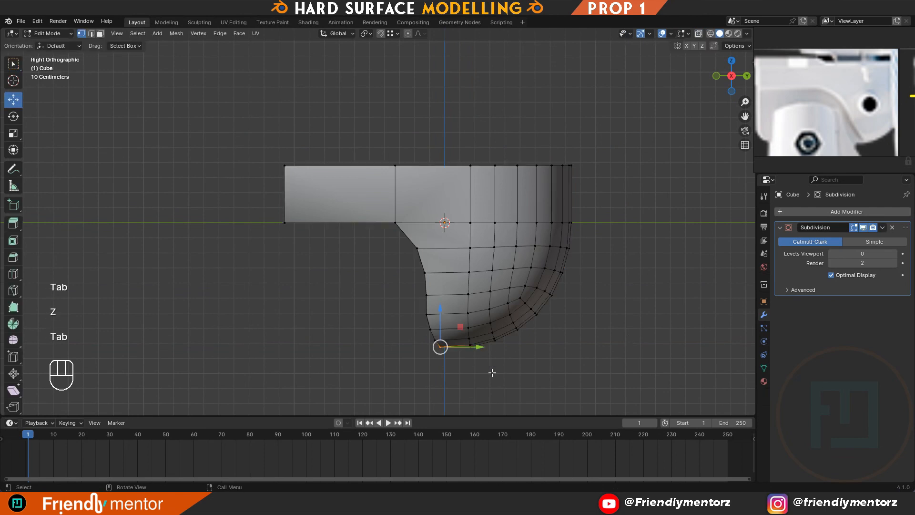
- Rotate the inner border vertices in the right view and shift them along Y to smooth the curve from strip to tip
key("z")
left_click_drag(378, 204, 450, 399)
key("r")
left_click(657, 229)
left_click_drag(463, 289, 467, 289)
left_click_drag(428, 251, 427, 254)
left_click_drag(376, 216, 403, 242)
left_click_drag(390, 191, 272, 222, "ctrl")
key("z")
key("Tab")
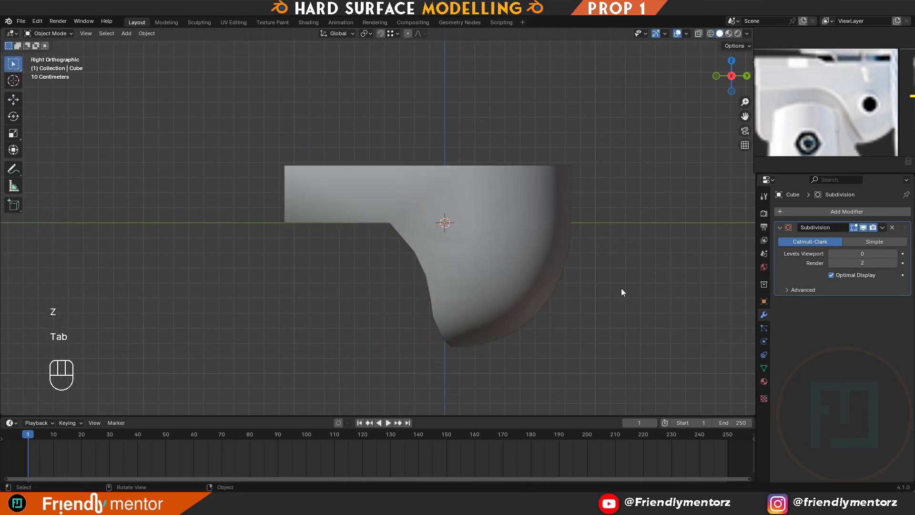
- Save the file, mirror the half shell across X and return to editing its mesh
middle_click_drag(552, 260, 465, 249)
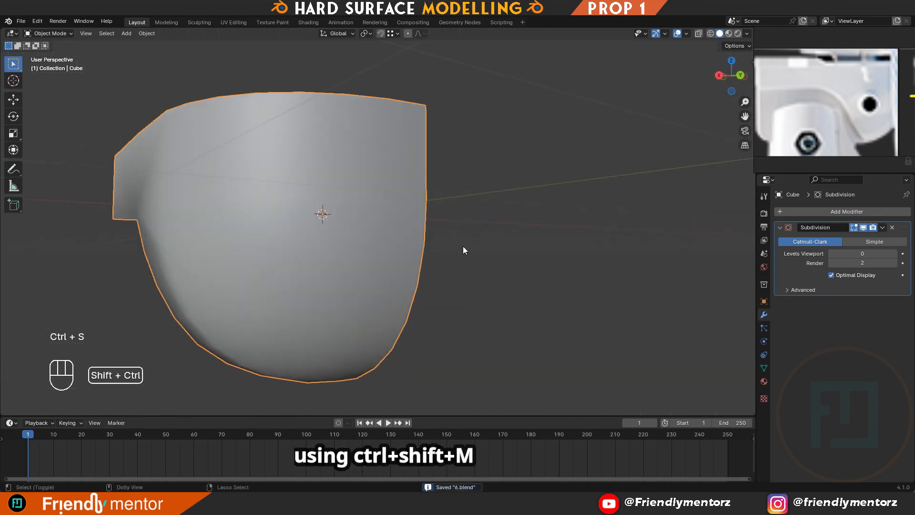
key("ctrl+shift+m")
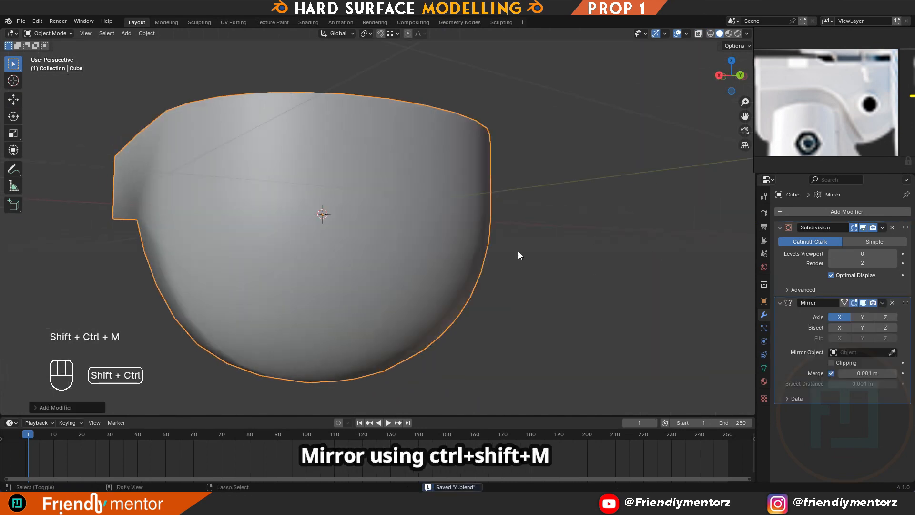
key("Tab")
middle_click_drag(519, 251, 520, 252, "alt")
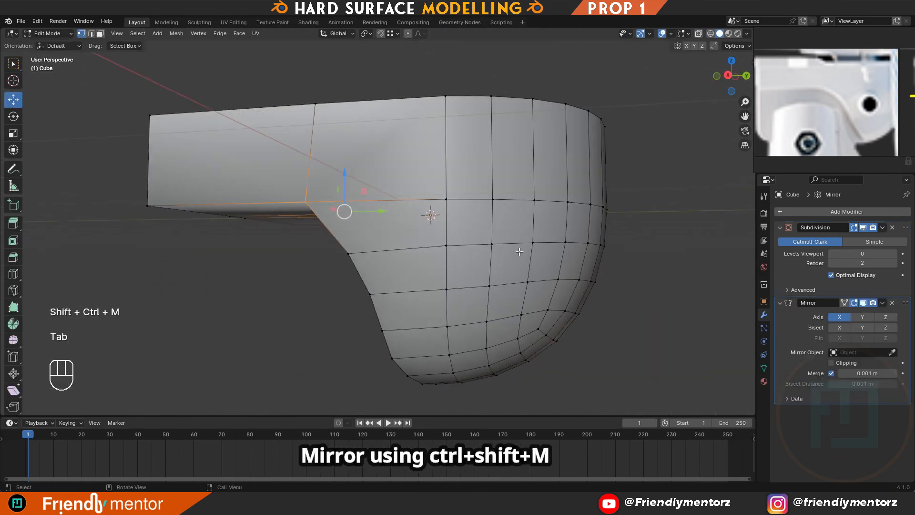
- Set the subdivision to level 2 and add an edge loop close to the strip's free end
key("KP_3")
key("Tab")
key("ctrl+2")
key("Tab")
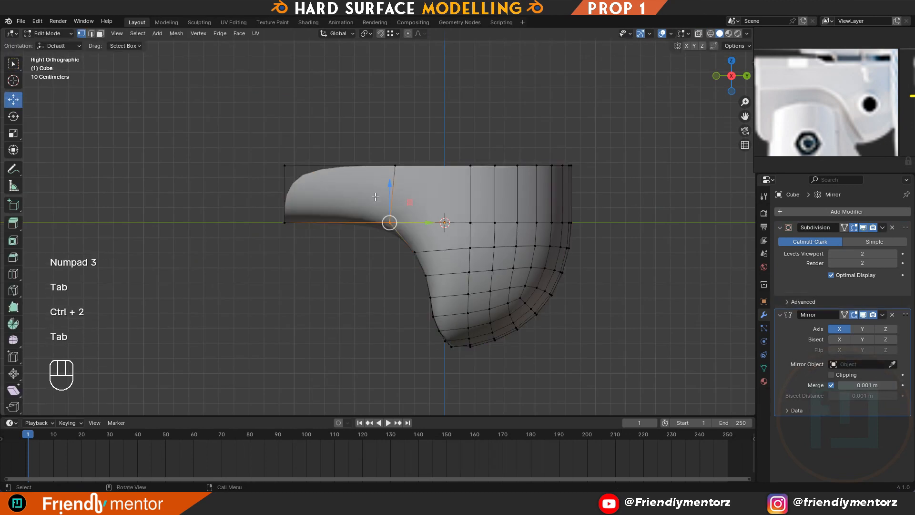
key("ctrl+r")
left_click(335, 166)
left_click(363, 138)
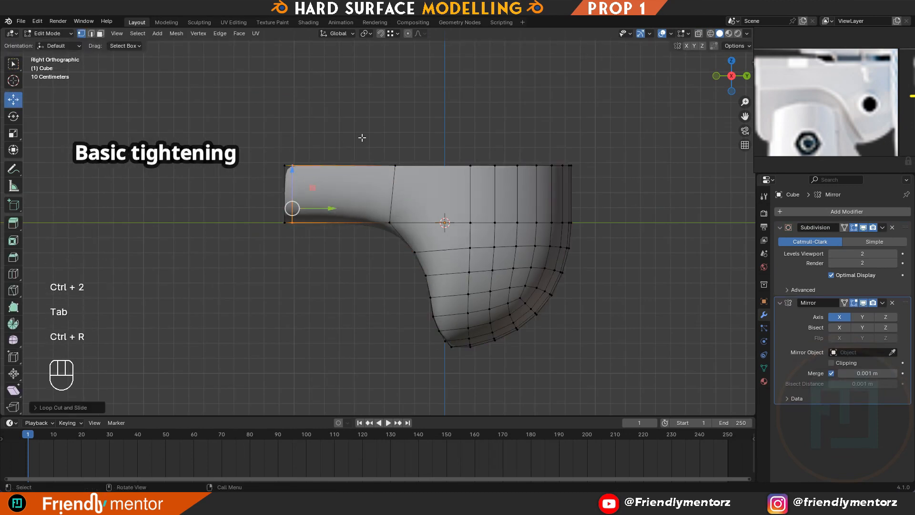
- Snap the top vertex of the strip's inner vertical edge along Y into line with the corner vertex below it
key("z")
mouse_move(327, 124)
left_mouse_down()
mouse_move(407, 182)
mouse_move(391, 223)
left_mouse_up()
key("z")
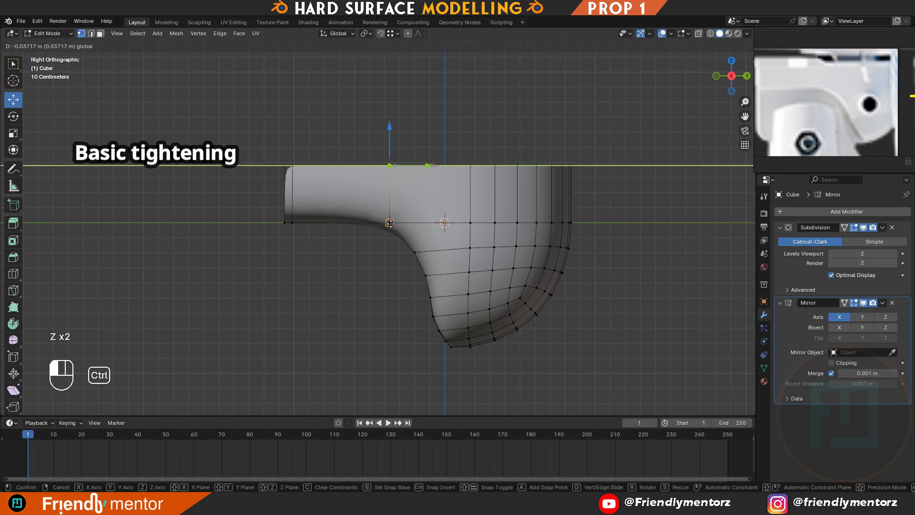
key("Tab")
key("Tab")
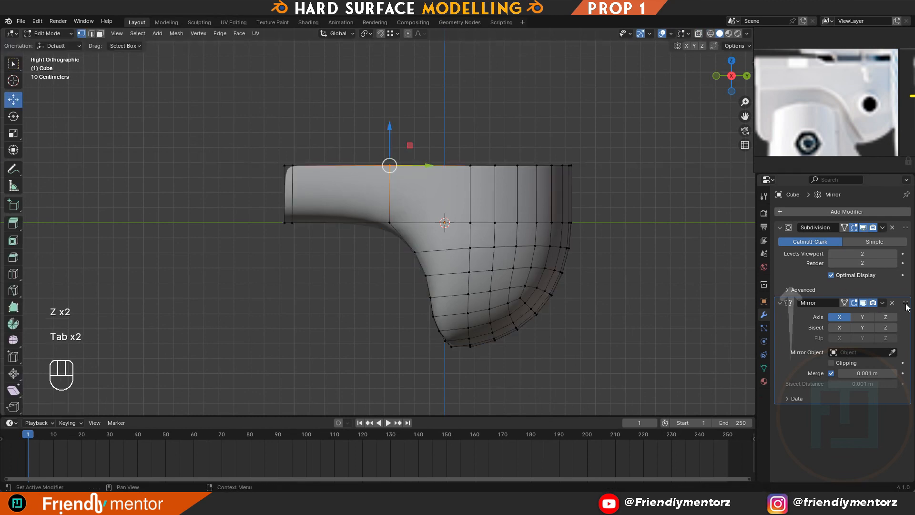
- Place the Mirror modifier above Subdivision in the modifier stack and resume mesh editing
left_click_drag(907, 307, 906, 228)
key("Tab")
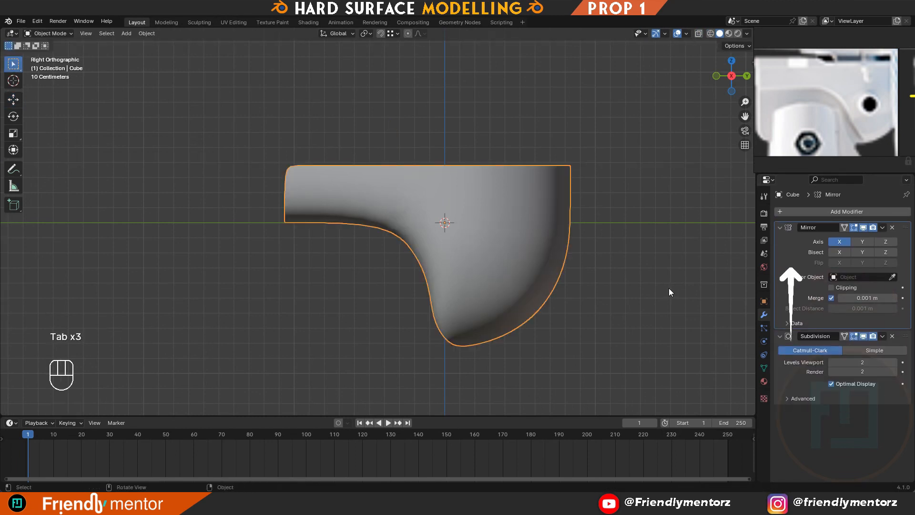
key("Tab")
scroll(584, 282, "up", 1)
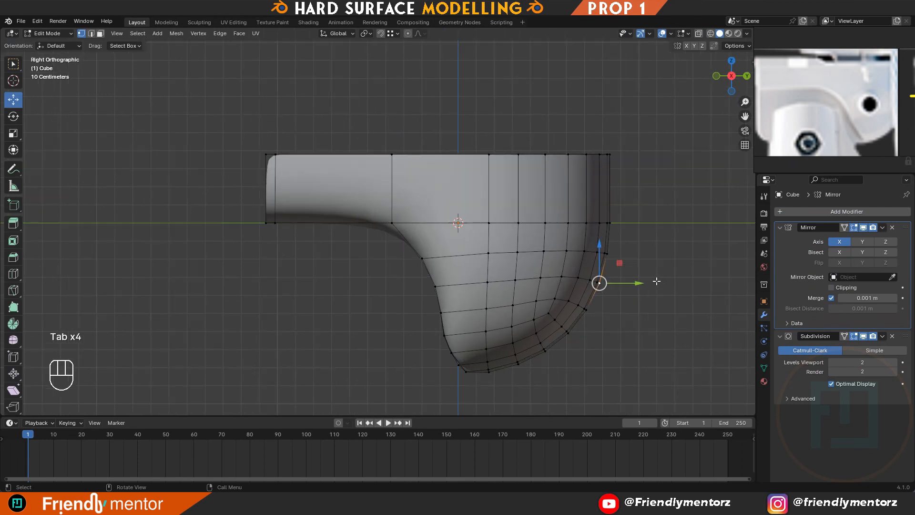
- Lengthen the flat strip by moving its two end edge loops along negative Y
key("z")
left_click(281, 265)
left_click_drag(164, 285, 310, 90)
key("z")
left_click(353, 89)
mouse_move(282, 206)
left_mouse_down()
mouse_move(259, 206)
mouse_move(267, 207)
left_mouse_up()
key("Tab")
scroll(296, 308, "down", 1)
middle_click_drag(385, 288, 354, 288, "alt")
key("Tab")
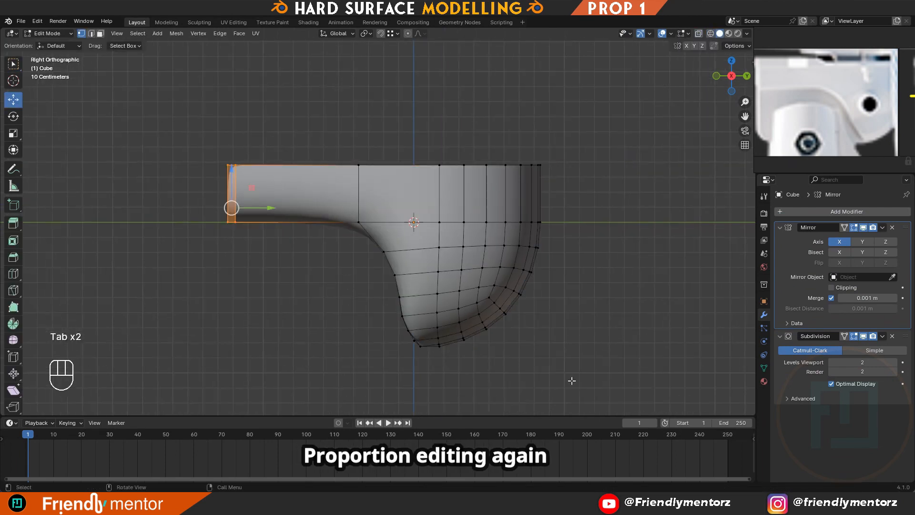
- Check the shell's underside against the reference image and set the subdivision to level 0
middle_click_drag(569, 379, 511, 262)
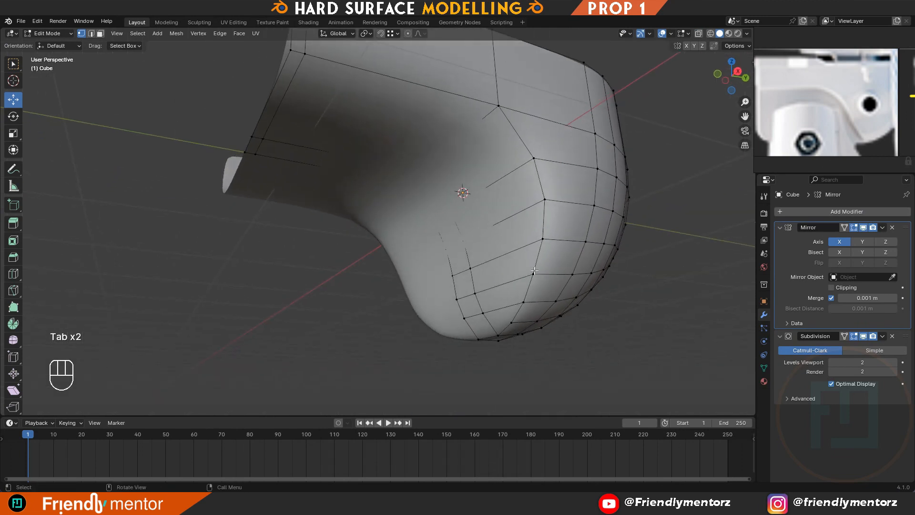
middle_click_drag(836, 102, 845, 99)
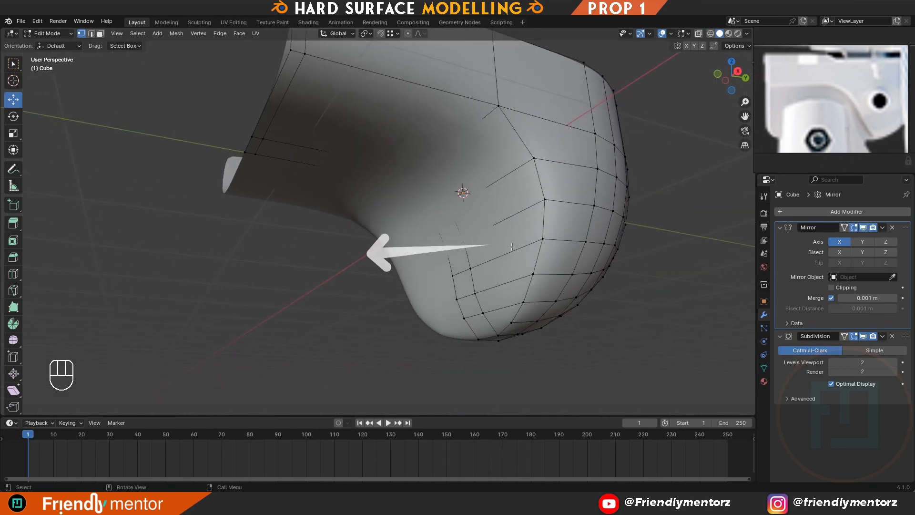
scroll(546, 189, "down", 2)
scroll(547, 189, "up", 1)
key("Tab")
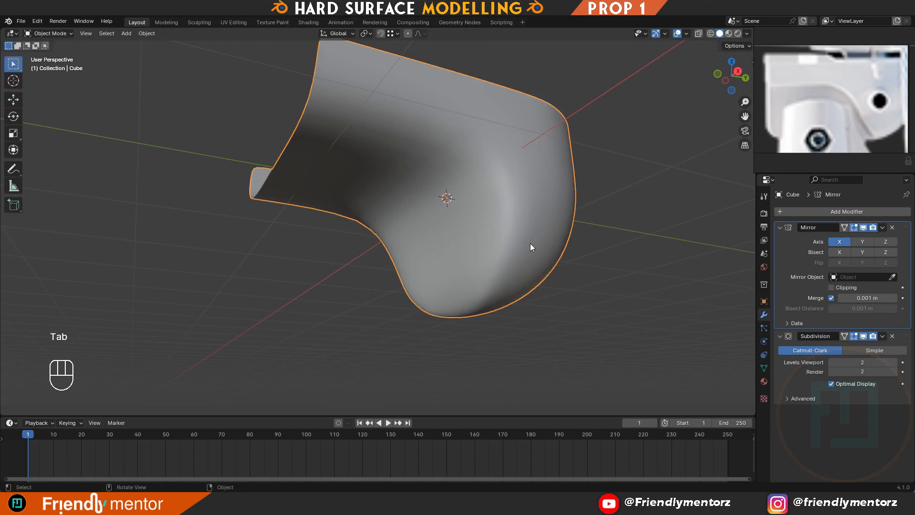
key("ctrl+0")
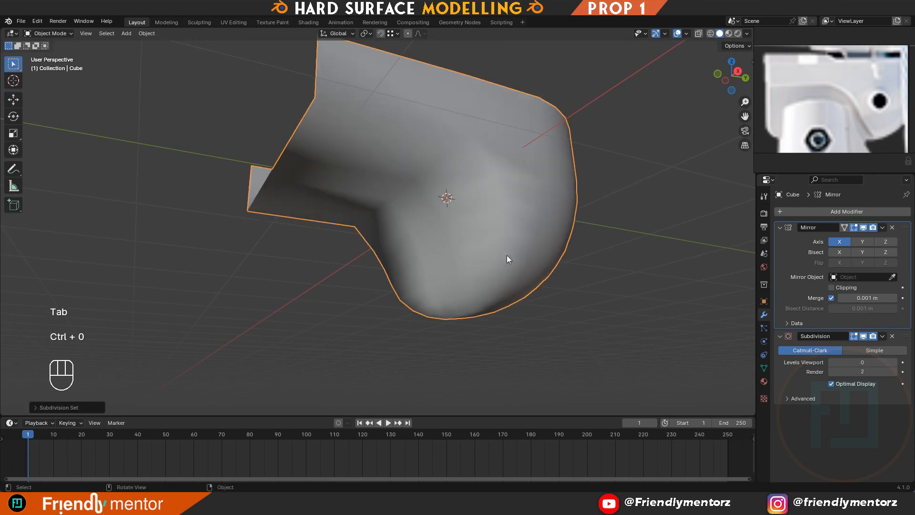
- Select the strip of faces along the lower shell's inner edge and flatten it on the Y axis with scale 0
key("Tab")
key("3")
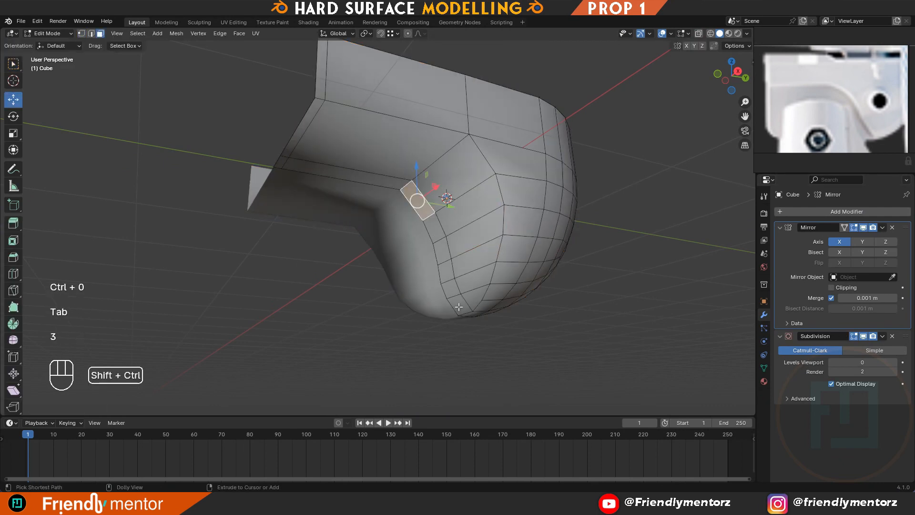
left_click(459, 307, "ctrl+shift")
key("KP_3")
key("s")
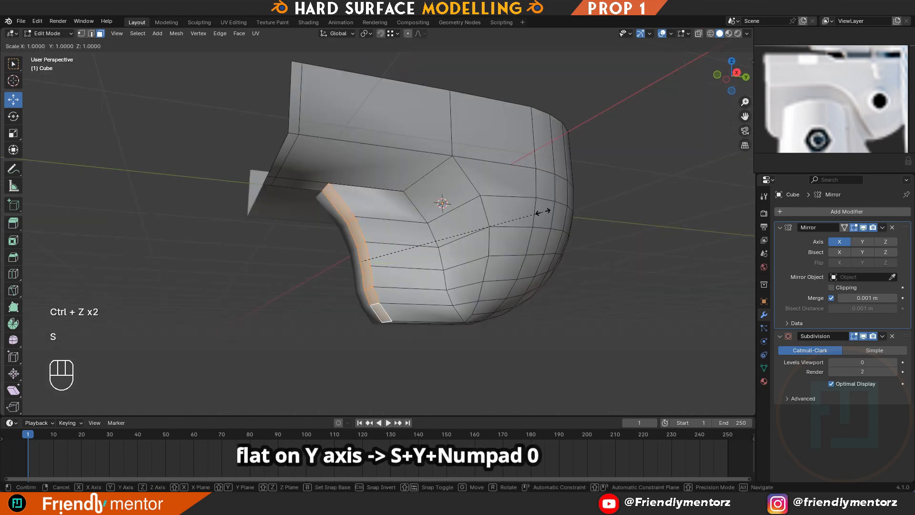
key("y")
key("KP_0")
key("Return")
- Move the flattened end of the lower block along negative Y, snapped in line with the end of the upper strip
key("KP_3")
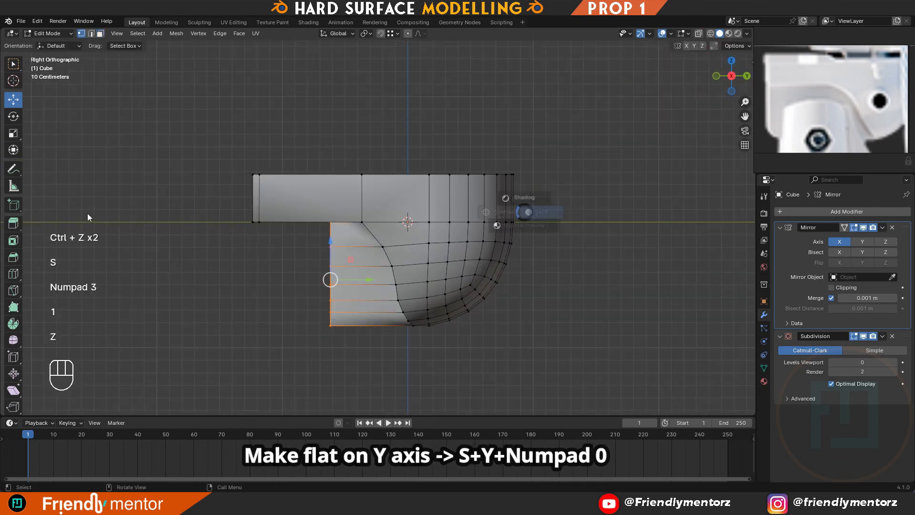
left_click(88, 218)
left_click_drag(371, 279, 249, 220, "ctrl")
key("z")
mouse_move(272, 218)
middle_mouse_down()
mouse_move(301, 194)
mouse_move(407, 253)
middle_mouse_up()
- Dissolve the extra edge loop next to the open end of the upper strip
left_click(352, 197)
key("2")
double_click(320, 187)
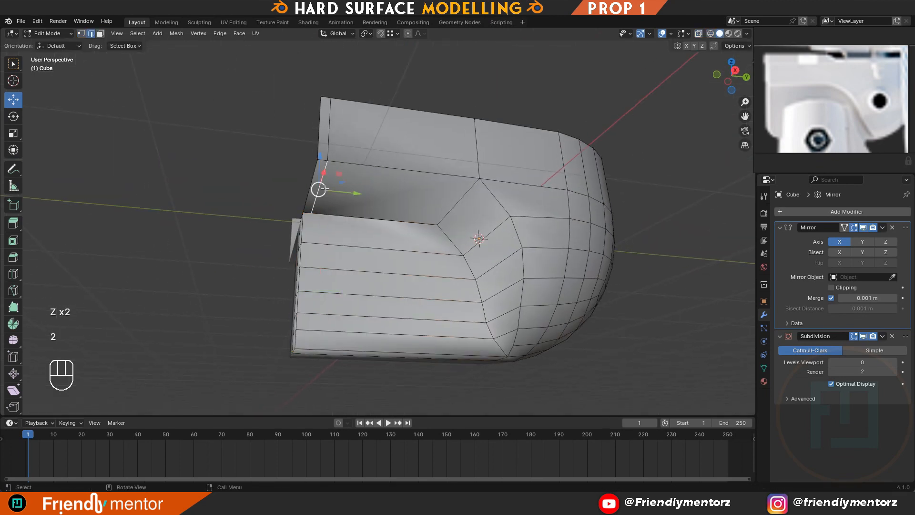
key("Delete")
left_click(448, 265)
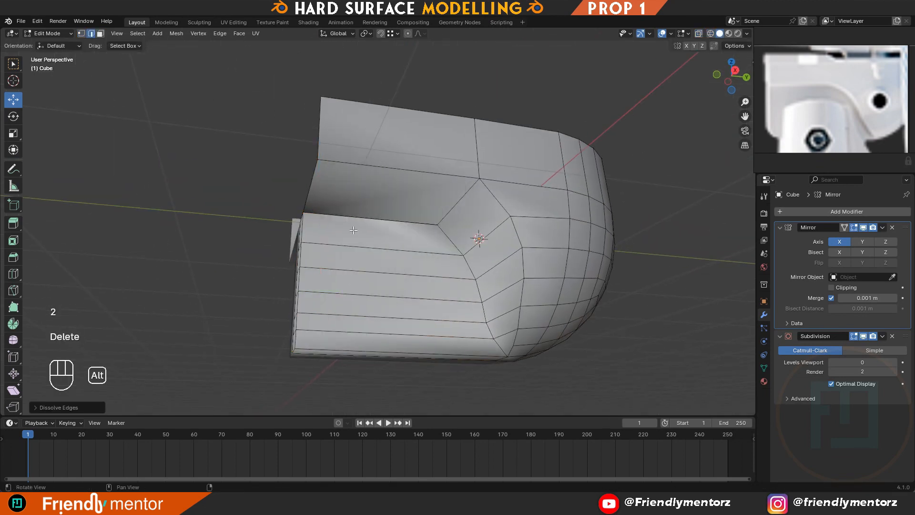
- Inspect the block's end corner in wireframe and set the subdivision to level 2 to check the smoothed surface
middle_click_drag(379, 231, 402, 237)
key("1")
key("z")
left_click(374, 161)
scroll(391, 171, "up", 3)
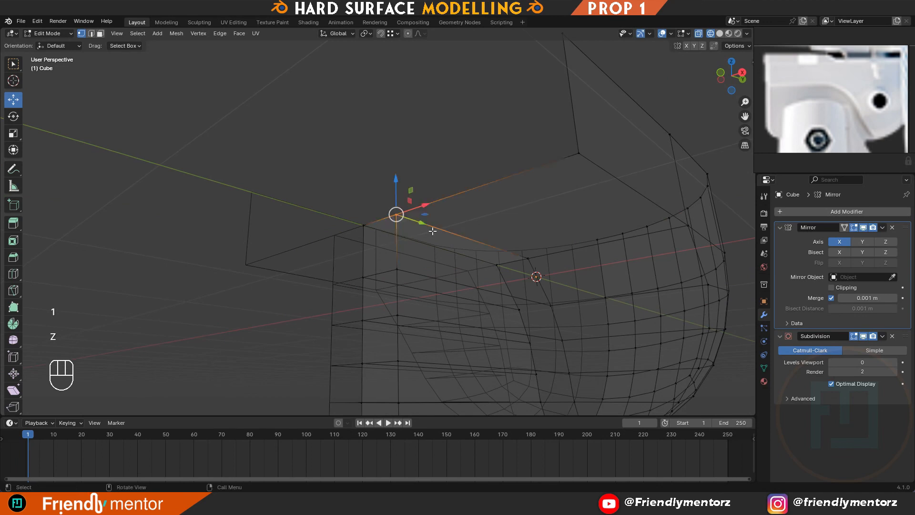
key("Tab")
key("z")
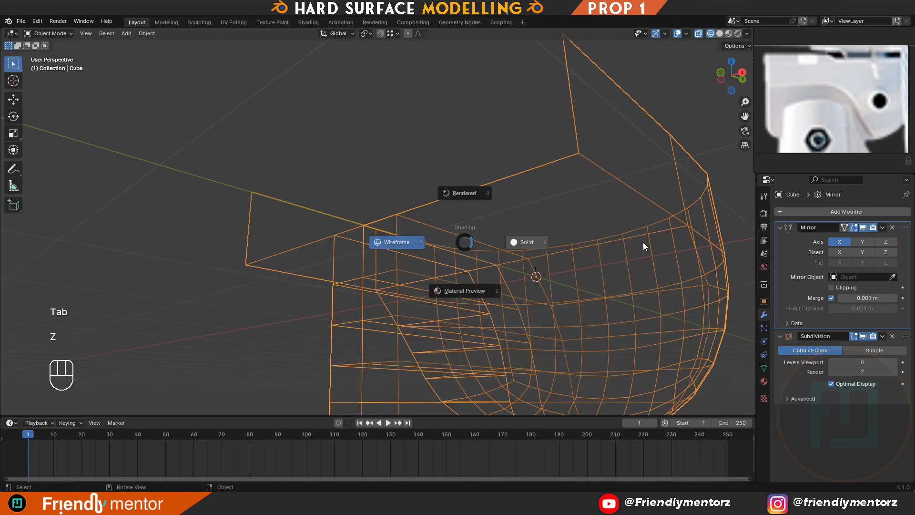
left_click(642, 243)
key("ctrl+2")
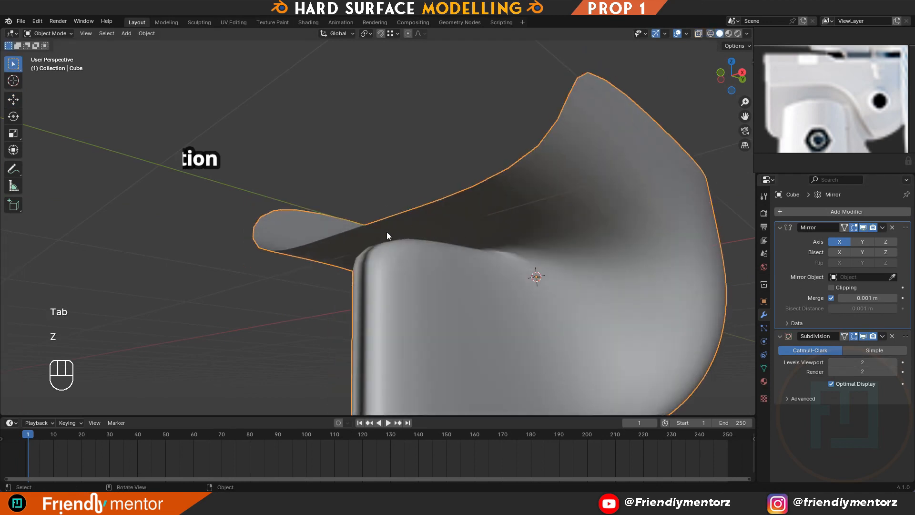
mouse_move(387, 231)
left_mouse_down("alt")
mouse_move(423, 269)
mouse_move(427, 303)
mouse_move(500, 285)
mouse_move(499, 259)
left_mouse_up("alt")
- Delete the narrow hidden face inside the mesh along the top of the lower block
key("Tab")
key("z")
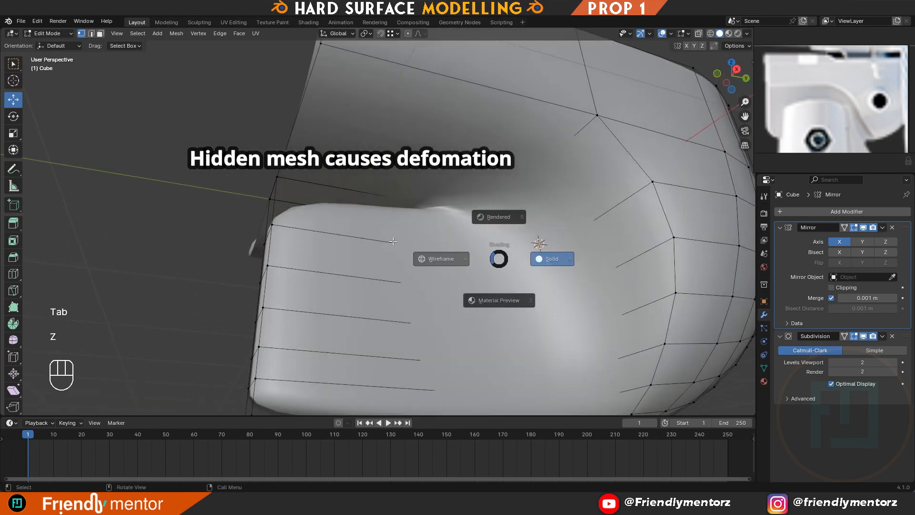
left_click(393, 241)
key("3")
left_click(428, 223)
key("Delete")
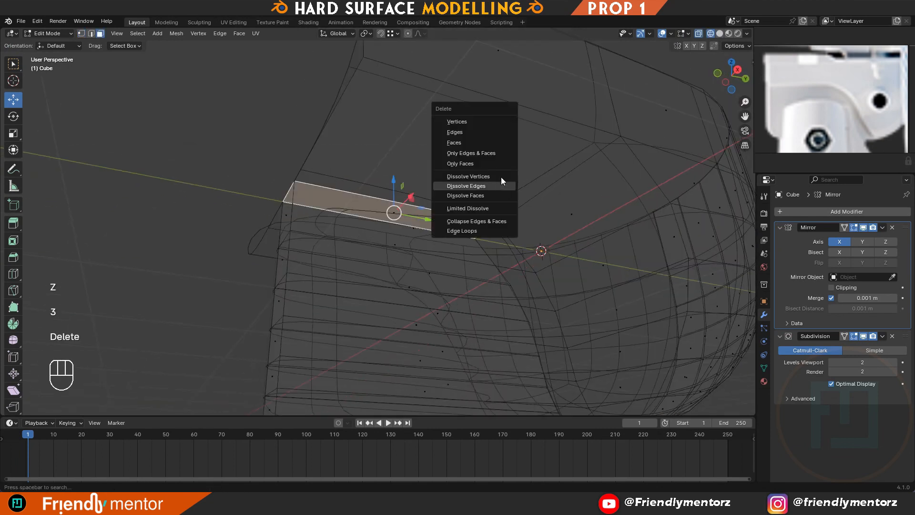
left_click(501, 144)
key("z")
left_click(517, 126)
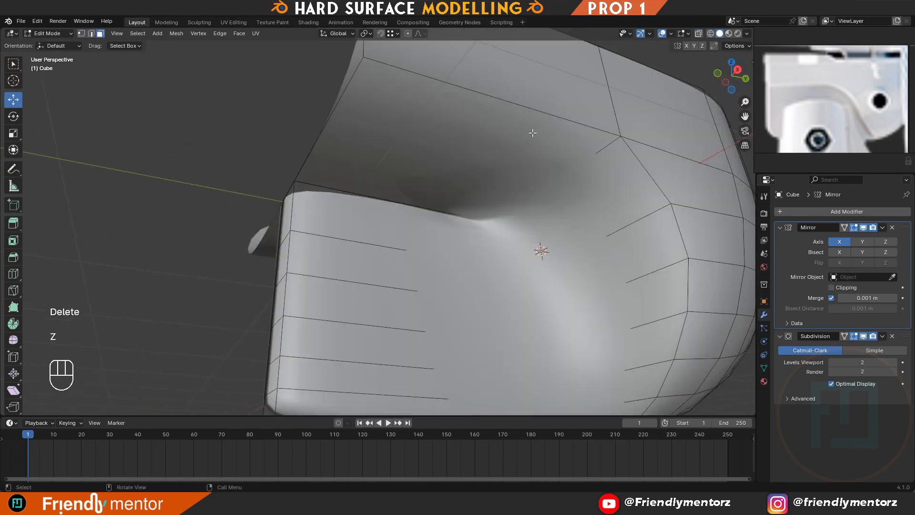
- Turn off the Subdivision modifier's viewport display to expose the base mesh
key("z")
key("1")
key("z")
key("Tab")
left_click(863, 336)
key("Tab")
middle_click_drag(439, 202, 456, 198)
- Merge the overlapping vertices at the end corners of the lower block's top edge
key("Tab")
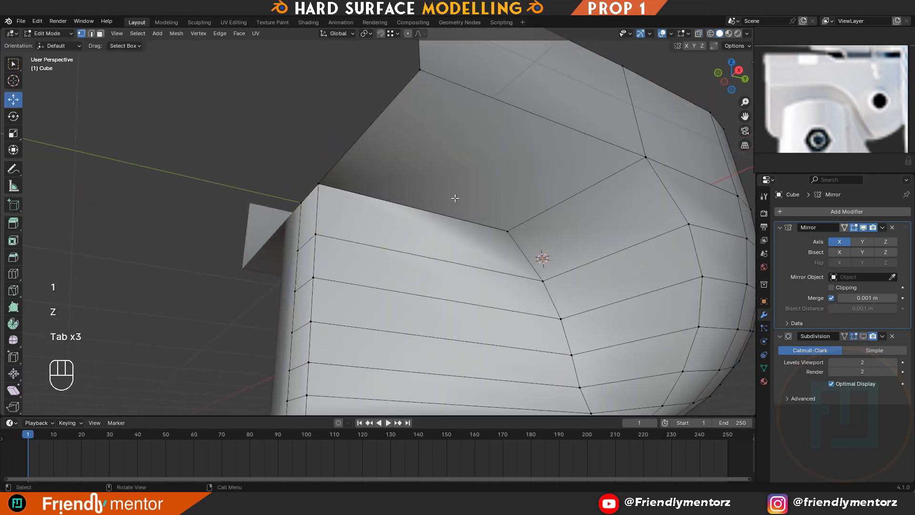
key("z")
key("1")
left_click(318, 184)
key("m")
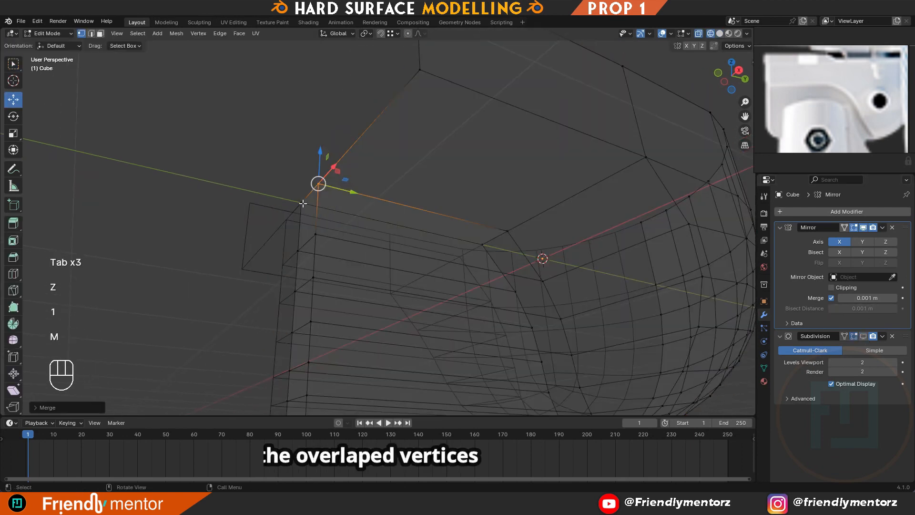
key("m")
left_click(316, 213)
key("z")
- Set the subdivision to level 2 and turn its viewport display back on
key("Tab")
key("ctrl+2")
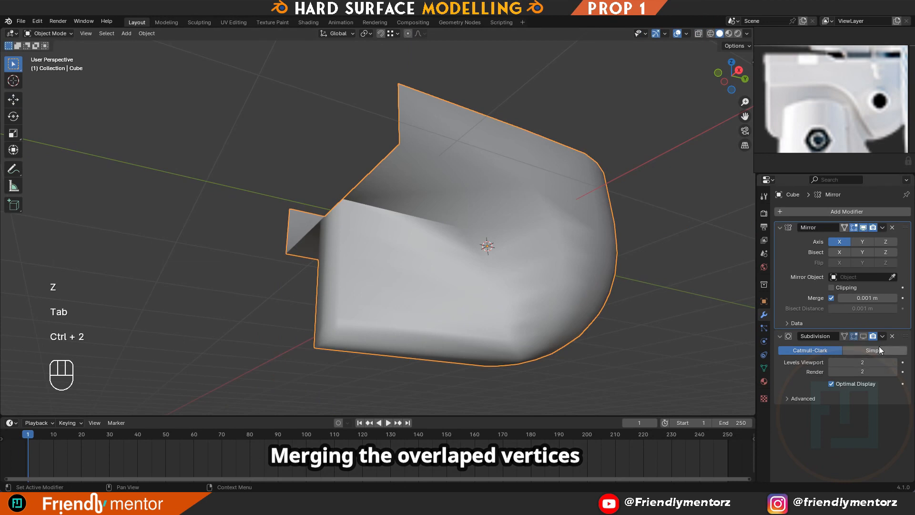
left_click(863, 337)
middle_click_drag(554, 244, 580, 305)
- Delete the hidden face where the shell meets the lower block
key("Tab")
scroll(580, 305, "up", 3)
key("3")
left_click(504, 292)
key("Delete")
left_click(553, 235)
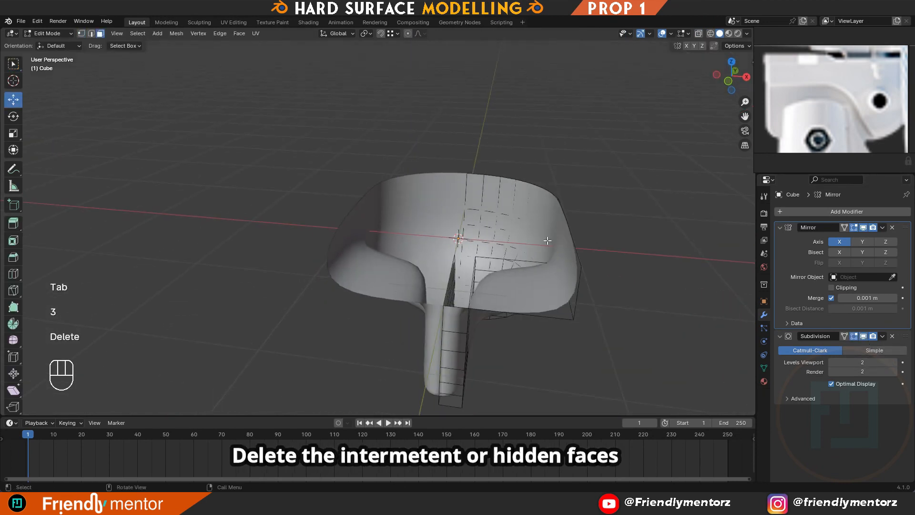
- Select the remaining run of hidden inner faces in wireframe and delete it
mouse_move(548, 240)
middle_mouse_down("alt")
mouse_move(434, 270)
mouse_move(418, 281)
mouse_move(427, 321)
mouse_move(534, 253)
middle_mouse_up("alt")
key("z")
left_click(416, 268)
key("z")
left_click(393, 364, "ctrl+shift")
key("z")
middle_click_drag(476, 310, 522, 301, "alt")
key("z")
key("Delete")
left_click(544, 188)
key("Tab")
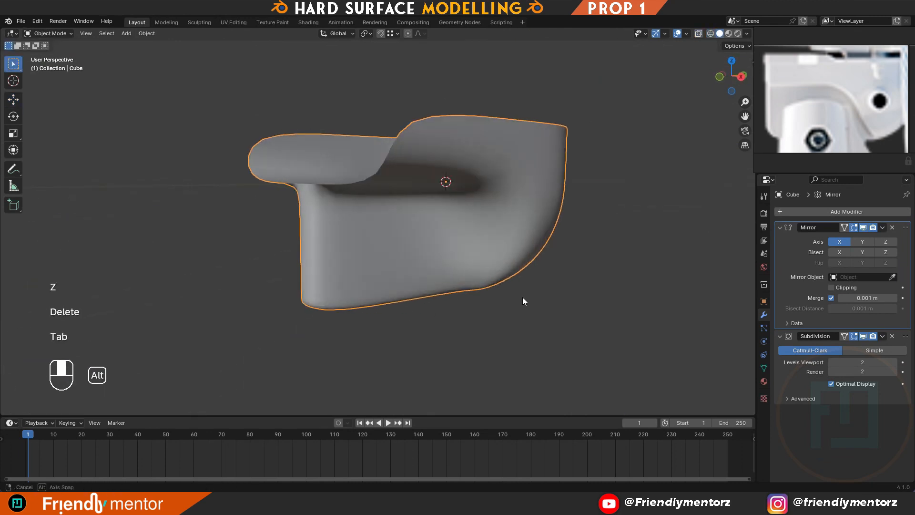
- Extrude the lower block's upper end edges along Z and snap them level with the shell's top rim
key("KP_3")
middle_click_drag(345, 245, 409, 251, "alt")
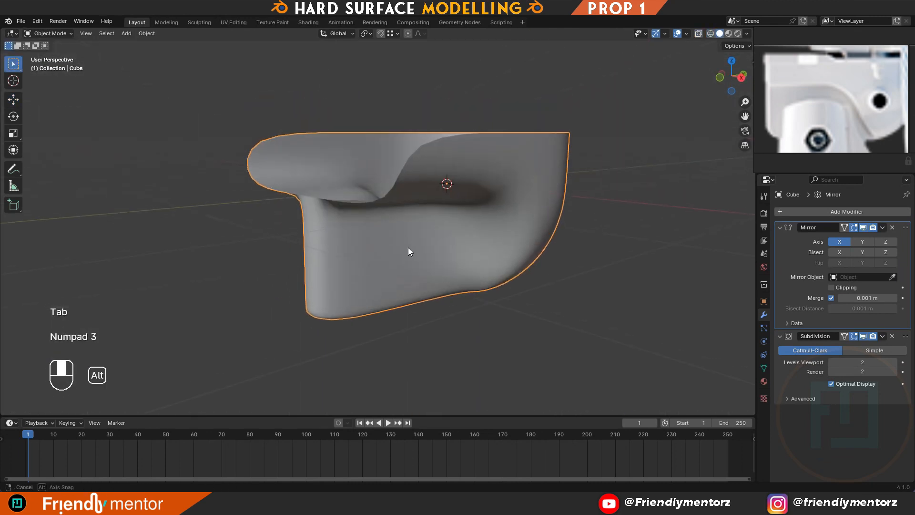
key("Tab")
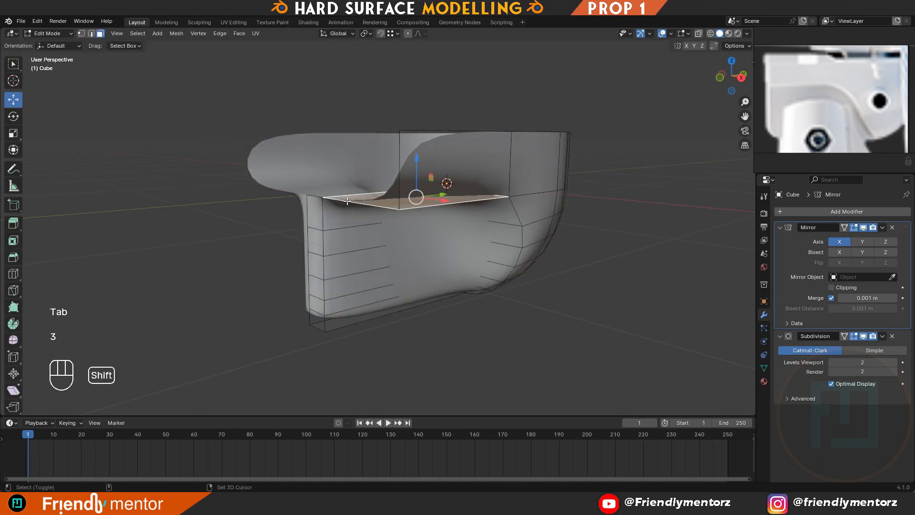
type("ez")
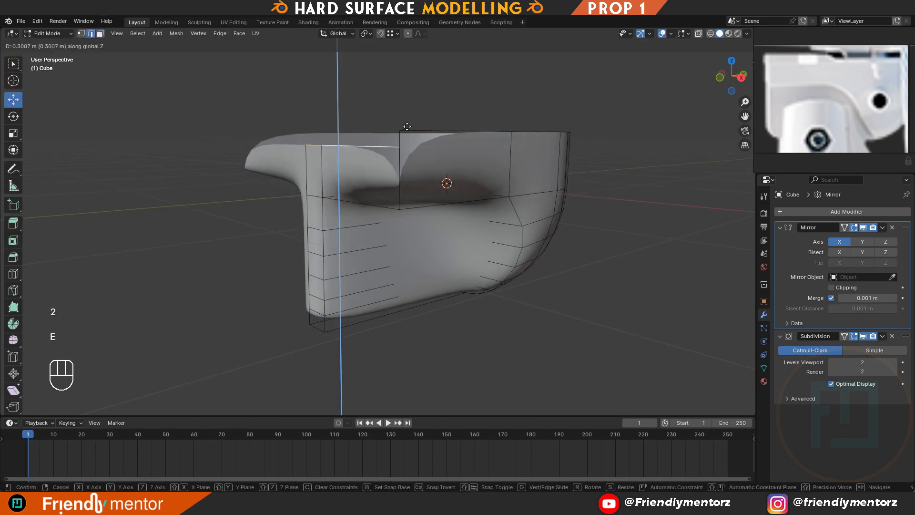
type("1")
right_click(335, 159)
left_click_drag(338, 162, 399, 131, "ctrl")
- Merge the overlapping vertices at the shell's top rim corner at their center
key("1")
left_click(399, 130)
key("z")
key("m")
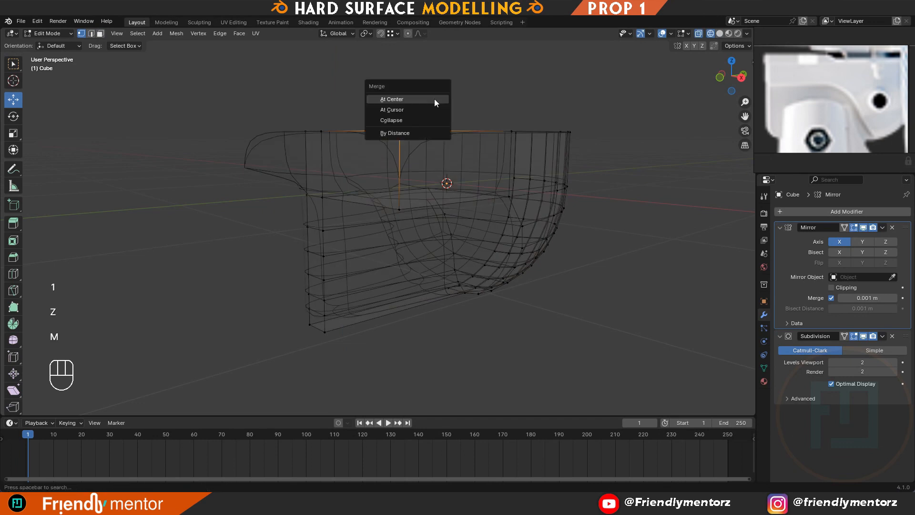
left_click(435, 99)
key("z")
key("Tab")
key("KP_3")
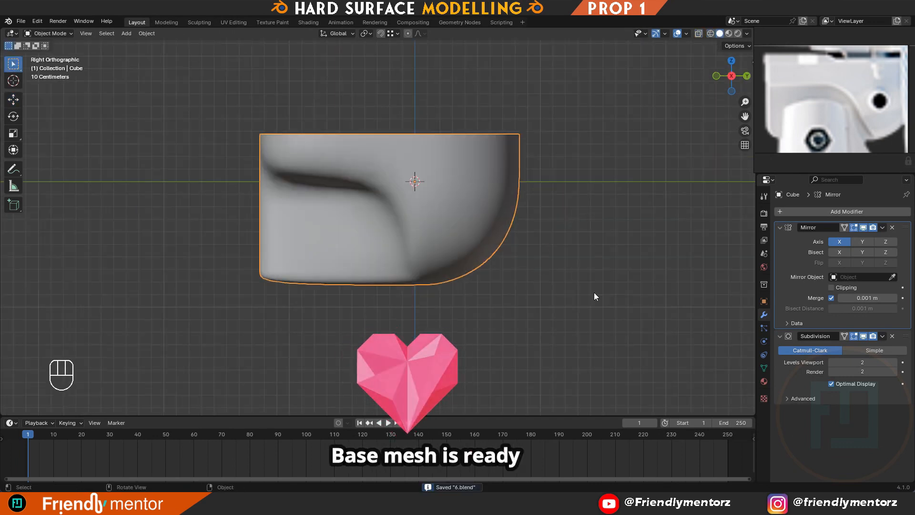
- Show the wireframe overlay and examine the topology of the base mesh from below
left_click(560, 293)
key("apostrophe")
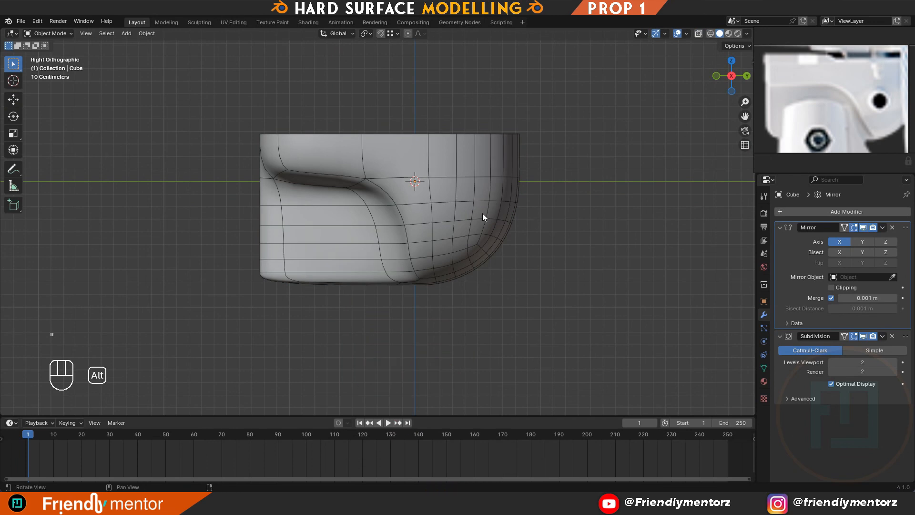
left_click_drag(482, 213, 494, 164, "alt")
key("Tab")
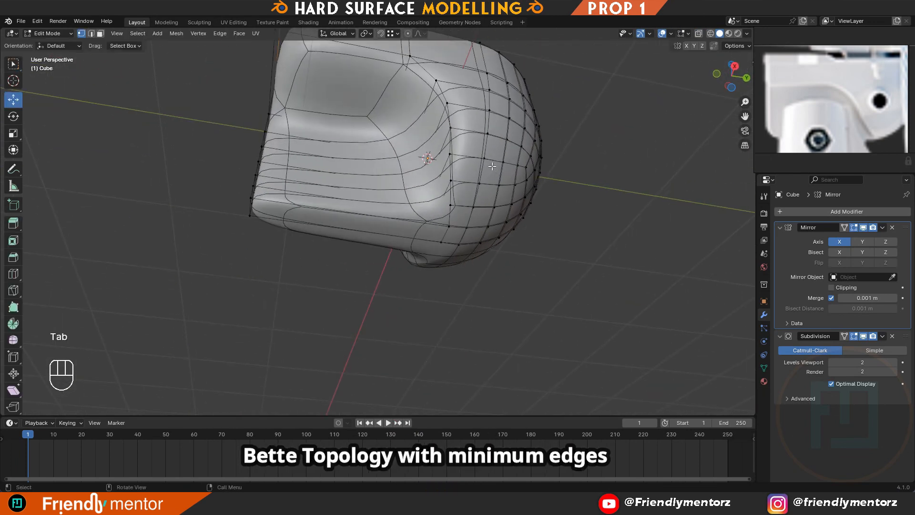
scroll(494, 165, "down", 1)
middle_click_drag(477, 210, 481, 242)
key("Tab")
left_click(484, 235)
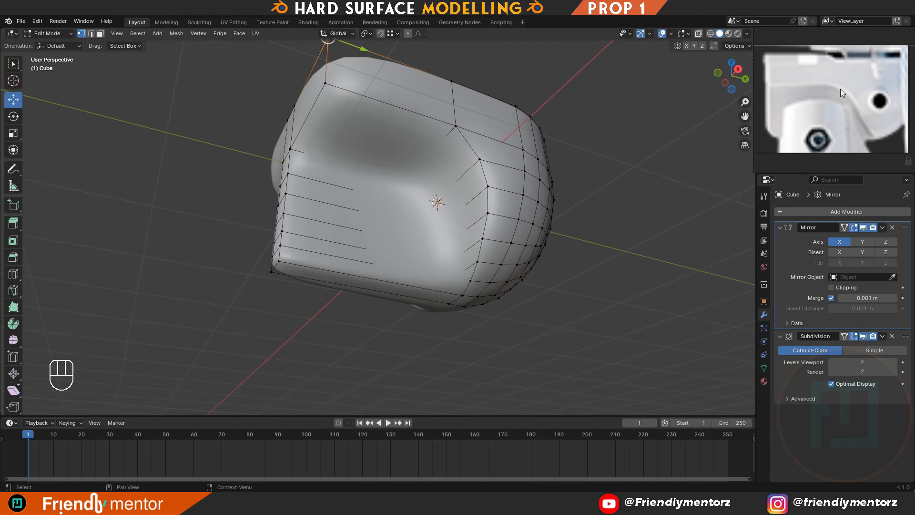
- Select the edges outlining the side recess, including its end and upper edges, guided by the reference image
middle_click_drag(817, 93, 816, 84)
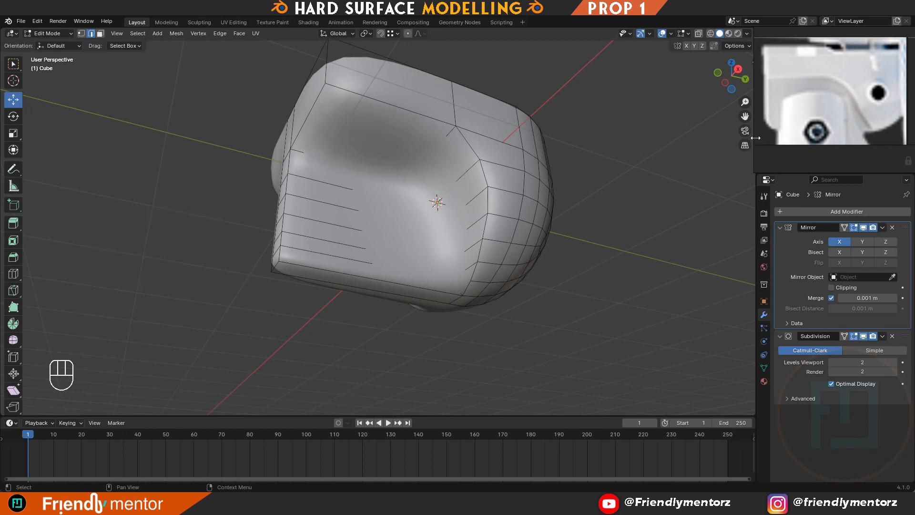
left_click(469, 144, "shift")
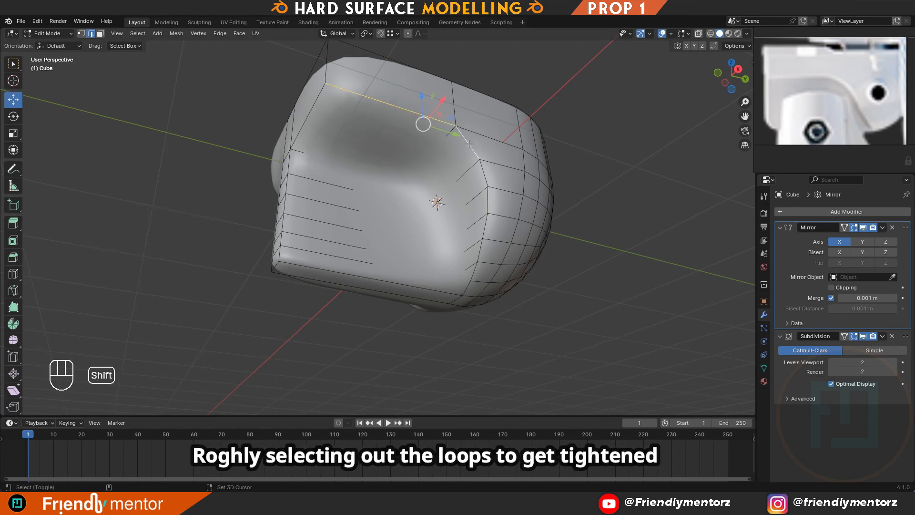
middle_click_drag(471, 238, 472, 269)
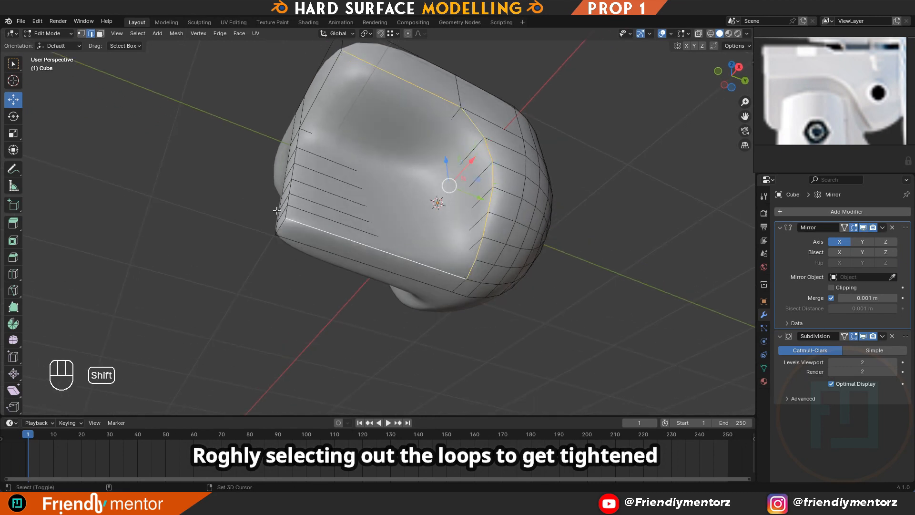
key("ctrl+z")
key("ctrl+z")
middle_click_drag(316, 200, 310, 203)
left_click(301, 181, "alt+shift")
left_click(333, 105, "alt+shift")
middle_click_drag(336, 107, 365, 159)
scroll(506, 167, "up", 1)
- Save the file and resume mesh editing with the recess outline selected
key("Tab")
key("ctrl+s")
key("Tab")
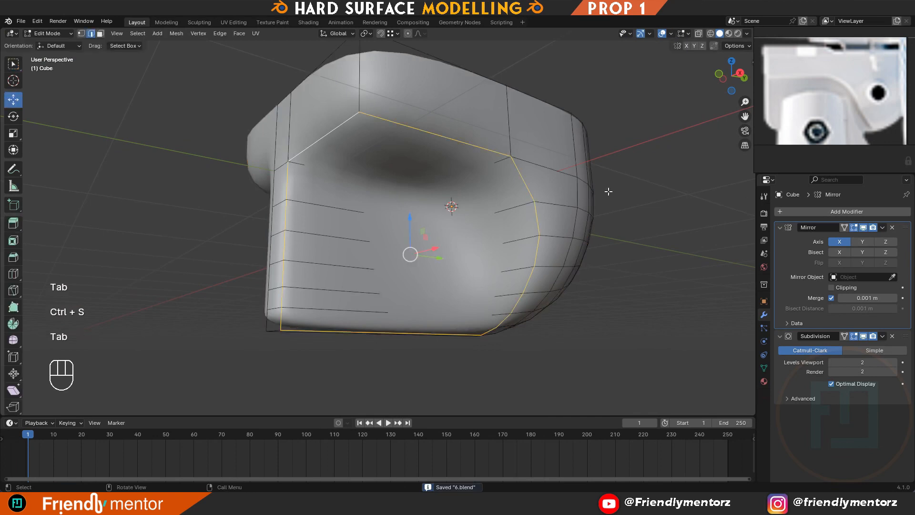
- Try to bevel the recess outline by about 0.034 m with two segments, and undo it
key("ctrl+b")
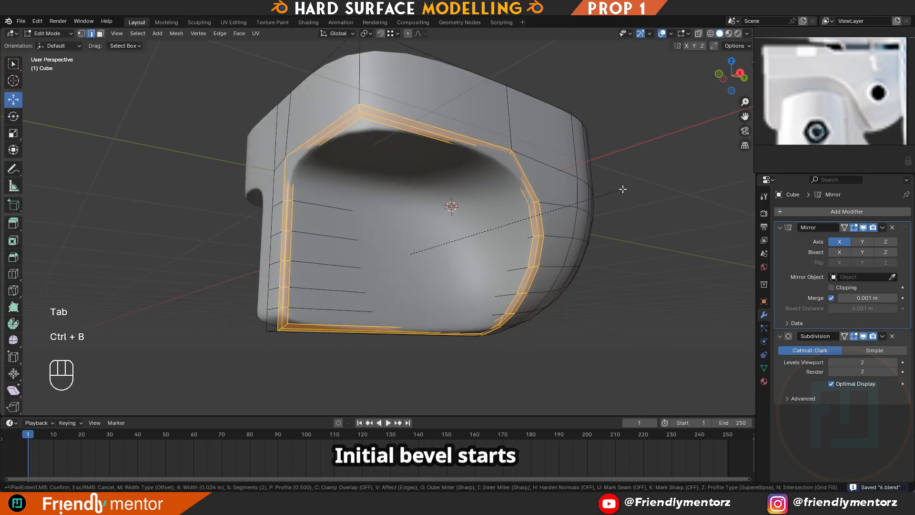
left_click(623, 188)
key("Tab")
middle_click_drag(523, 195, 554, 199)
scroll(554, 199, "up", 1)
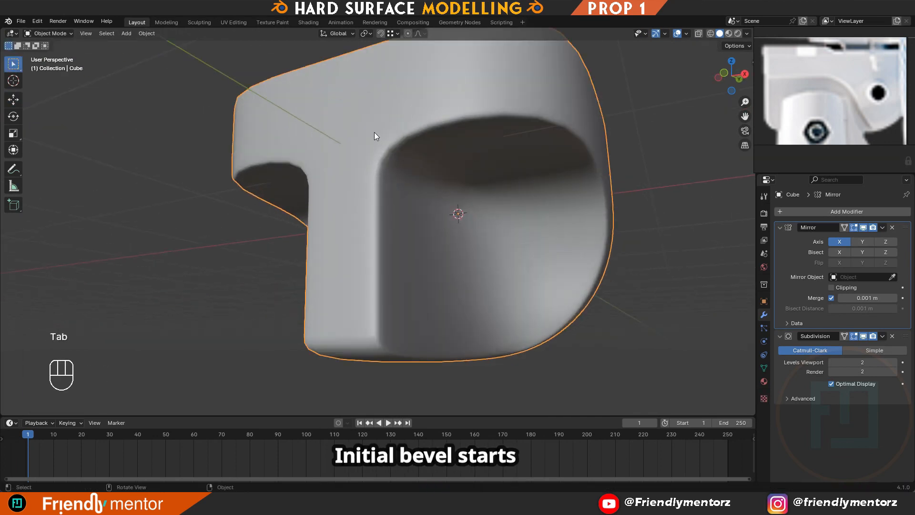
key("ctrl+z")
key("ctrl+z")
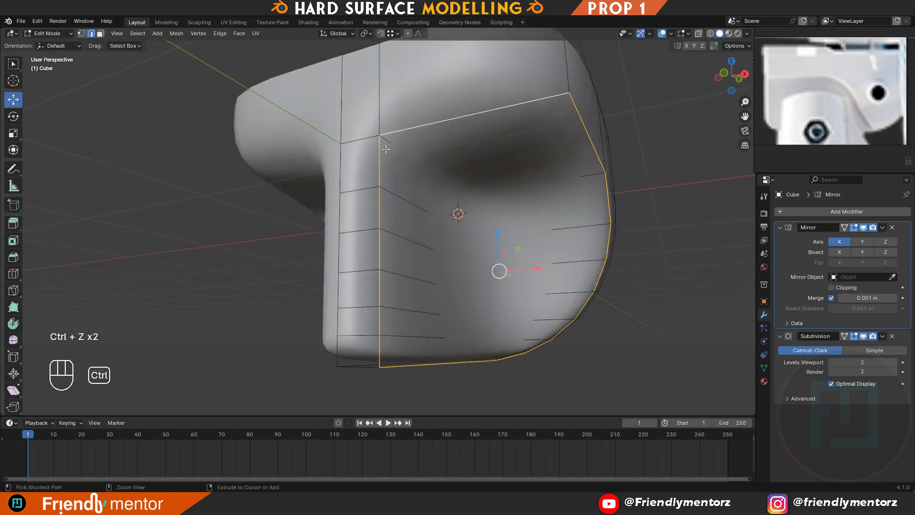
- Try the two-segment bevel with the short edge at the recess's upper end corner included, and undo it
key("ctrl+b")
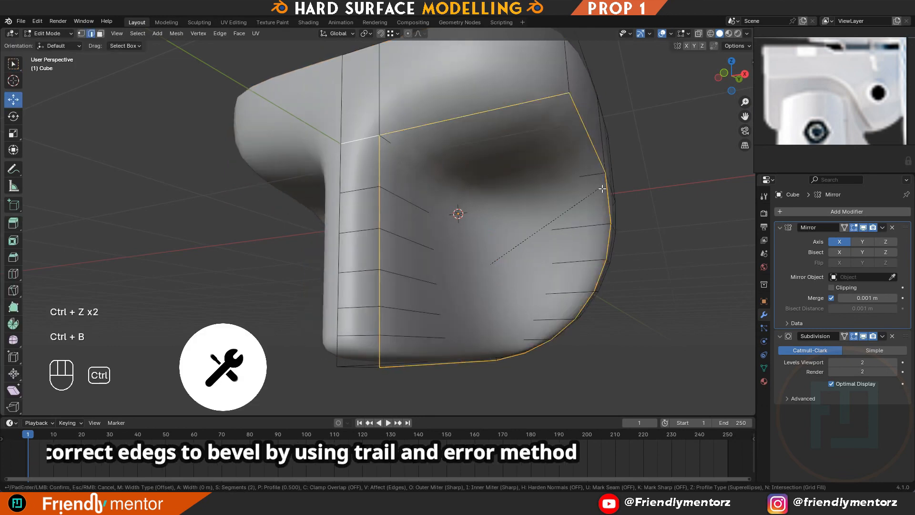
left_click(607, 190)
middle_click_drag(425, 152, 366, 156)
left_click_drag(419, 155, 373, 156, "alt")
scroll(351, 161, "up", 3)
key("ctrl+z")
key("ctrl+z")
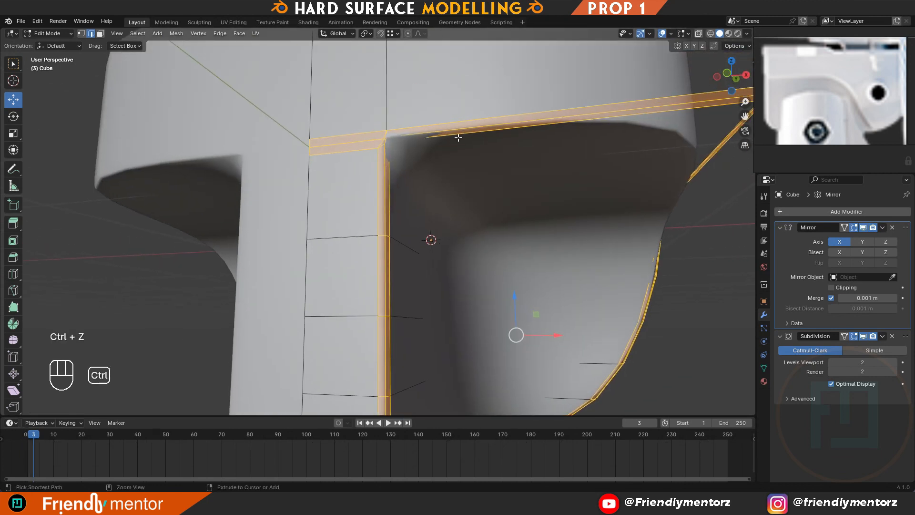
- Try another bevel of the recess edges, inspect its end corner in object mode, and undo it
scroll(382, 112, "down", 5)
mouse_move(579, 177)
left_mouse_down("alt")
mouse_move(541, 171)
mouse_move(565, 172)
left_mouse_up("alt")
key("ctrl+b")
left_click(552, 170)
key("Tab")
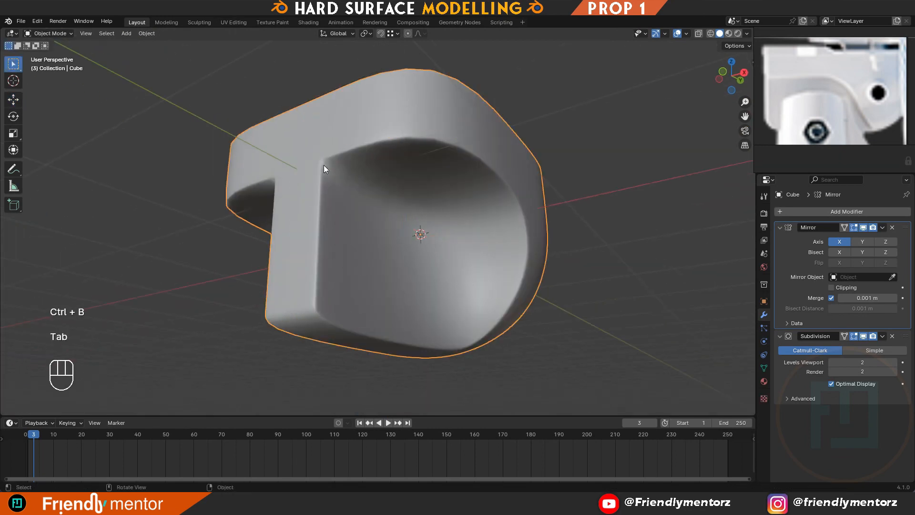
left_click_drag(418, 191, 462, 192, "alt")
key("Tab")
scroll(450, 198, "up", 3)
key("ctrl+z")
key("ctrl+z")
key("ctrl+z")
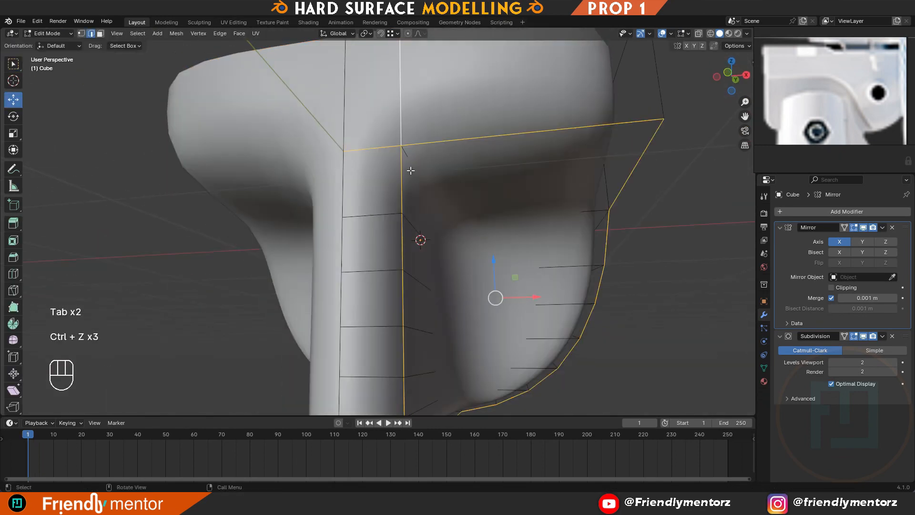
- Try a two-segment bevel of about 0.02 m on the recess outline with the upper corner's inward edge included, inspect it, and undo it
left_click_drag(411, 171, 401, 167, "alt")
scroll(462, 200, "down", 4)
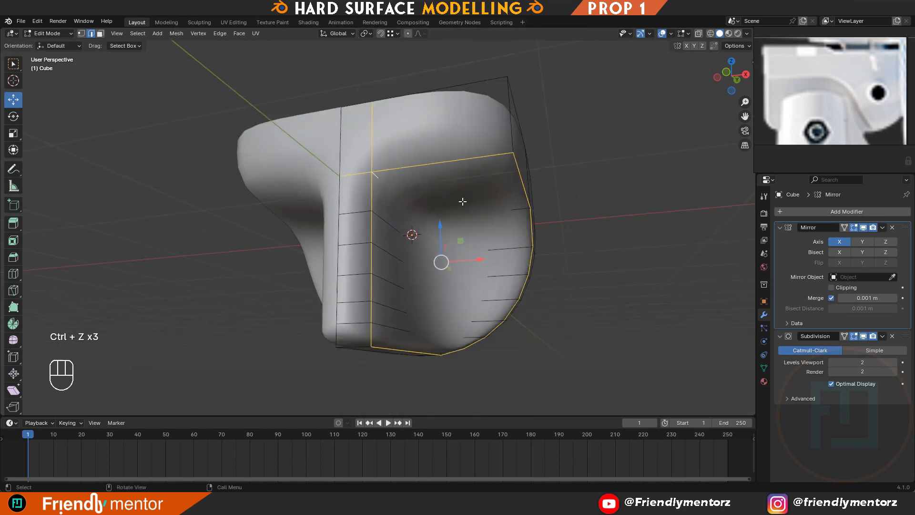
left_click_drag(461, 200, 470, 213, "alt")
key("ctrl+b")
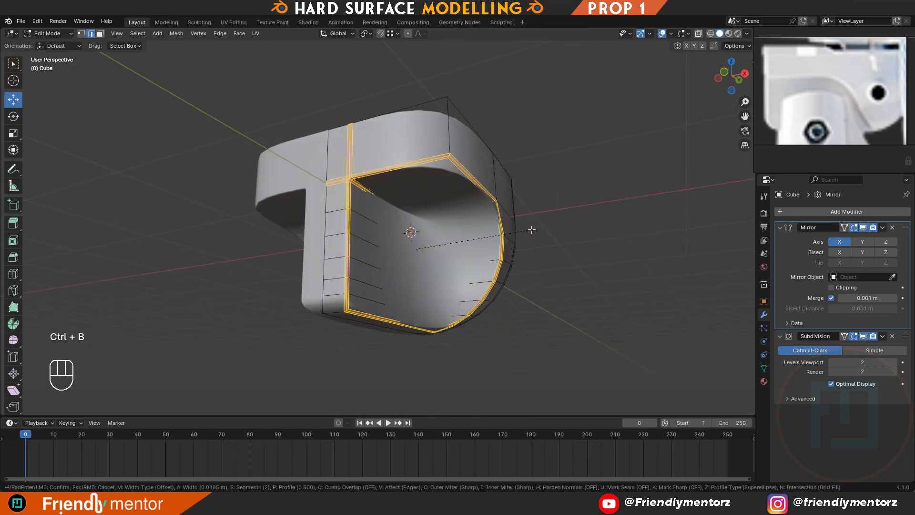
left_click(531, 229)
key("Tab")
left_click_drag(532, 229, 584, 227, "alt")
scroll(575, 226, "up", 2)
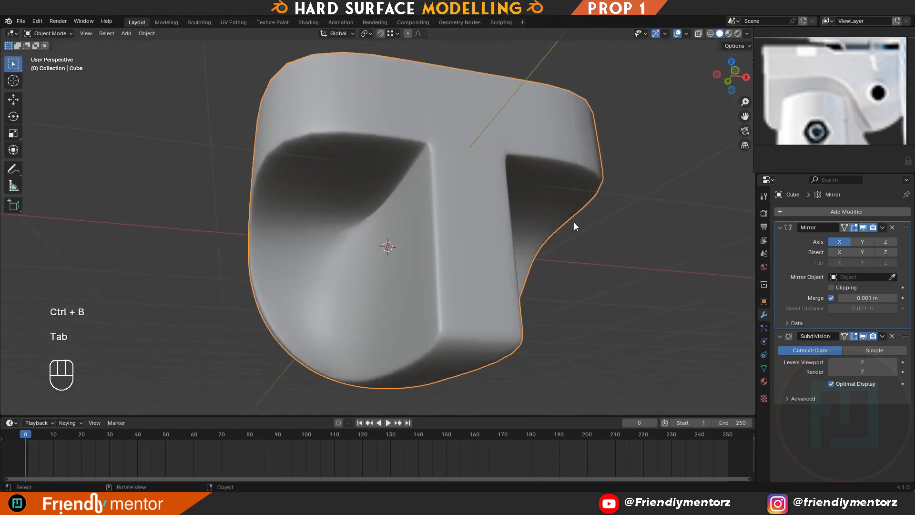
left_click_drag(466, 185, 395, 189, "alt")
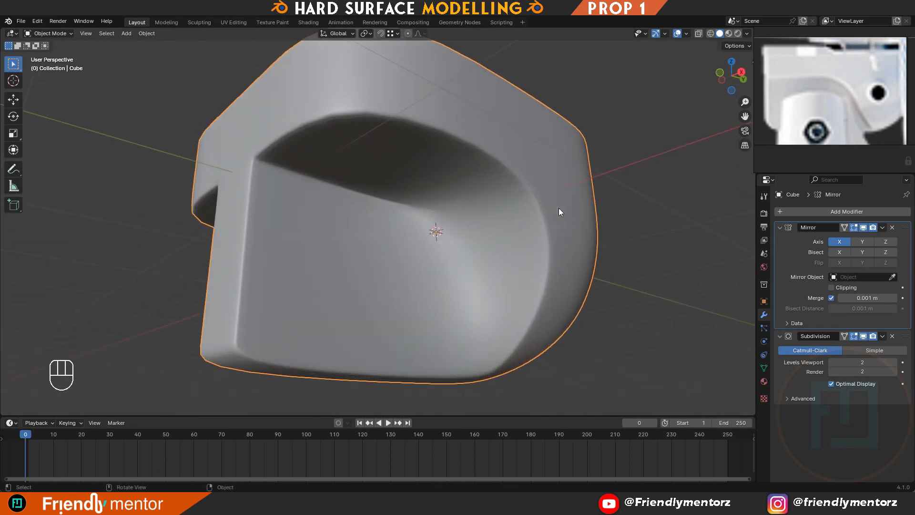
key("ctrl+z")
key("ctrl+z")
- Check the recess edge selection in wireframe, try beveling it again, and undo the bevel
left_click_drag(597, 235, 524, 234, "alt")
key("z")
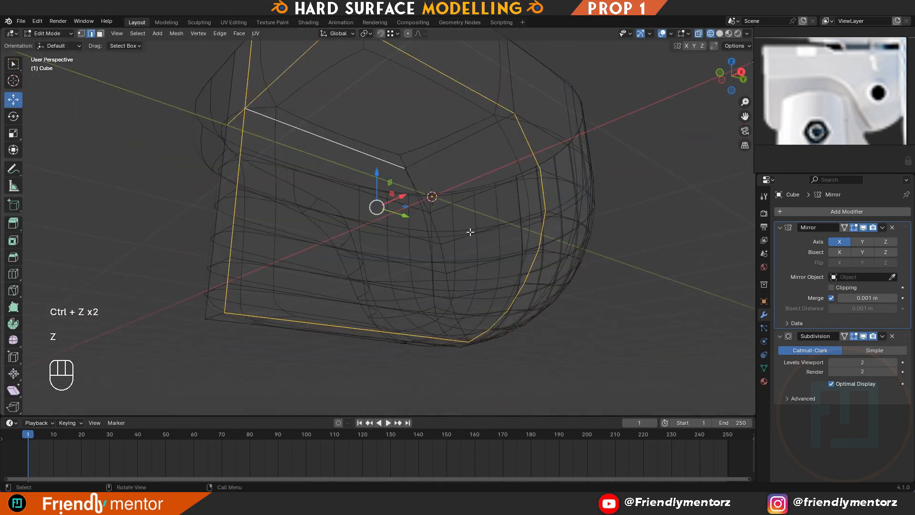
middle_click_drag(561, 228, 466, 274)
key("ctrl+b")
left_click(583, 219)
key("ctrl+z")
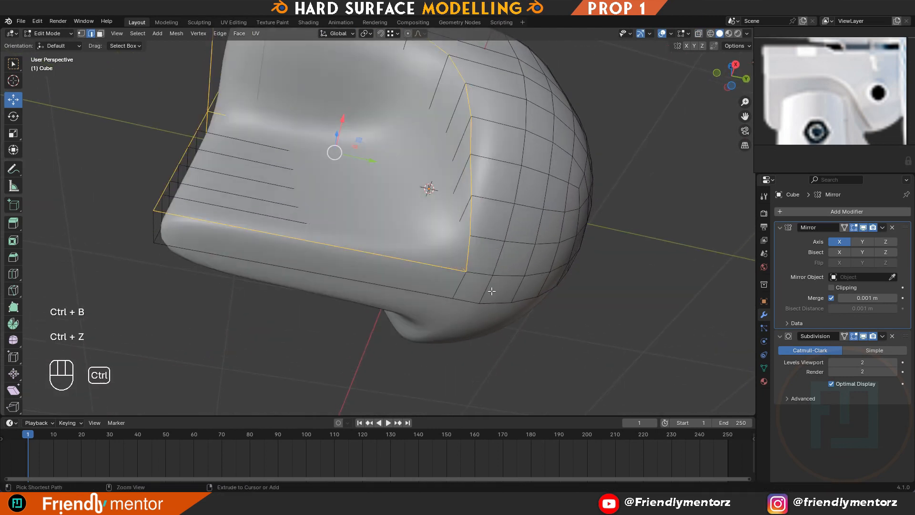
- Bevel the recess outline with two segments, including the short edge at its lower curved end, and check the side view in object mode
key("ctrl+b")
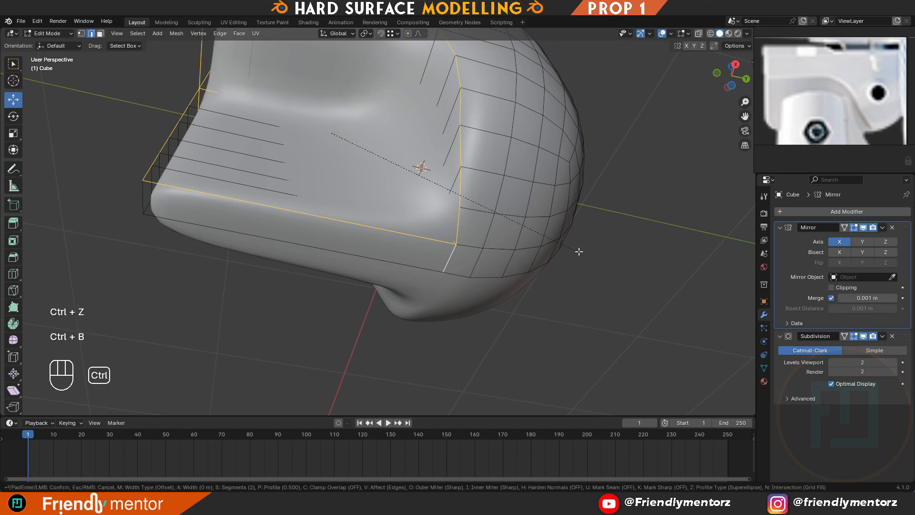
left_click(585, 252)
middle_click_drag(584, 252, 537, 276)
key("Tab")
key("KP_3")
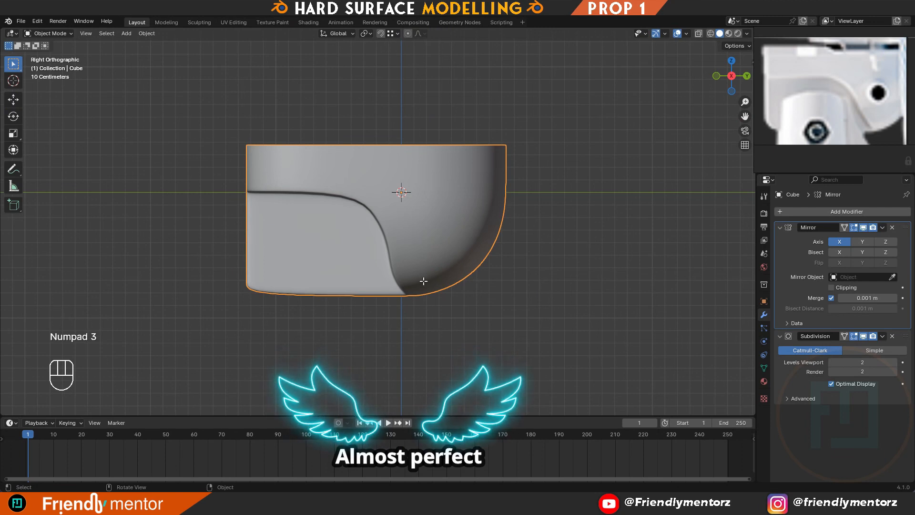
- Bevel the short edges at the side panel's lower outer corner by about 0.05 m with two segments
key("Tab")
scroll(304, 307, "up", 3)
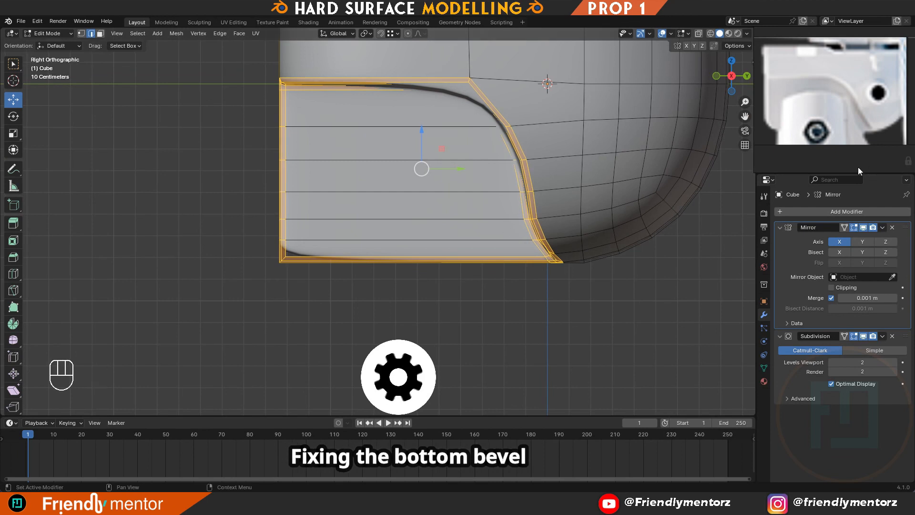
left_click(337, 292)
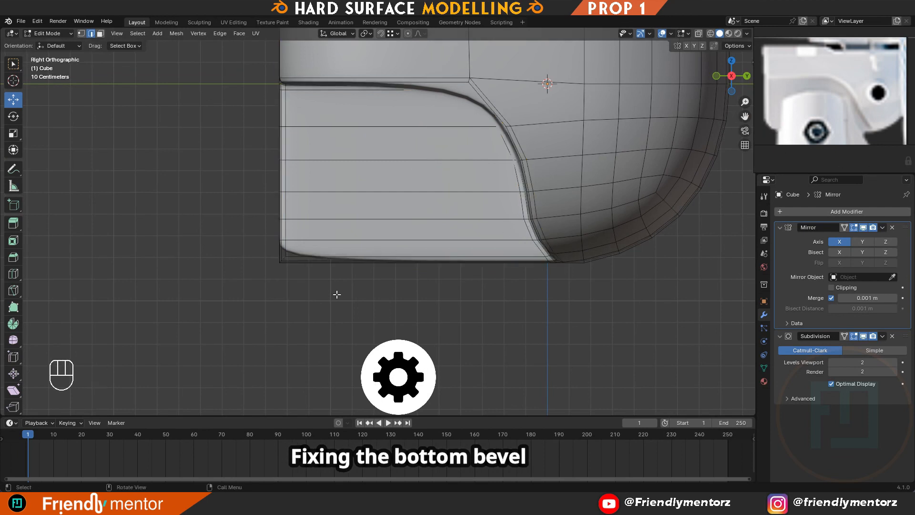
middle_click_drag(337, 292, 366, 202)
middle_click_drag(341, 173, 410, 229)
key("KP_3")
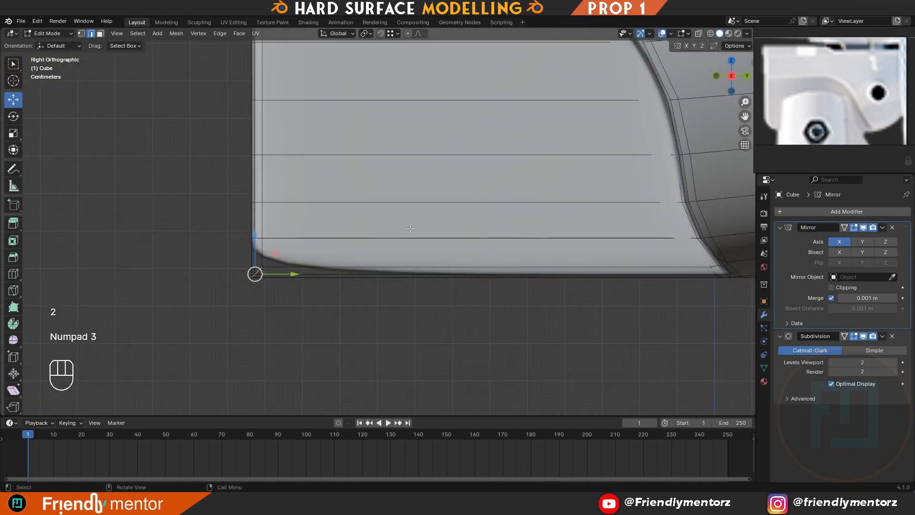
key("ctrl+b")
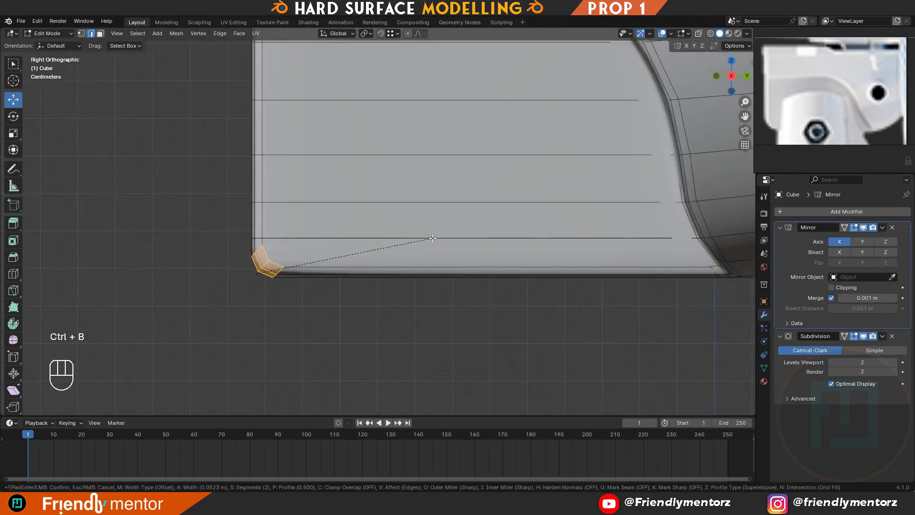
left_click(436, 239)
- Try to delete the short edge above the rounded lower corner in wireframe, and undo it
key("1")
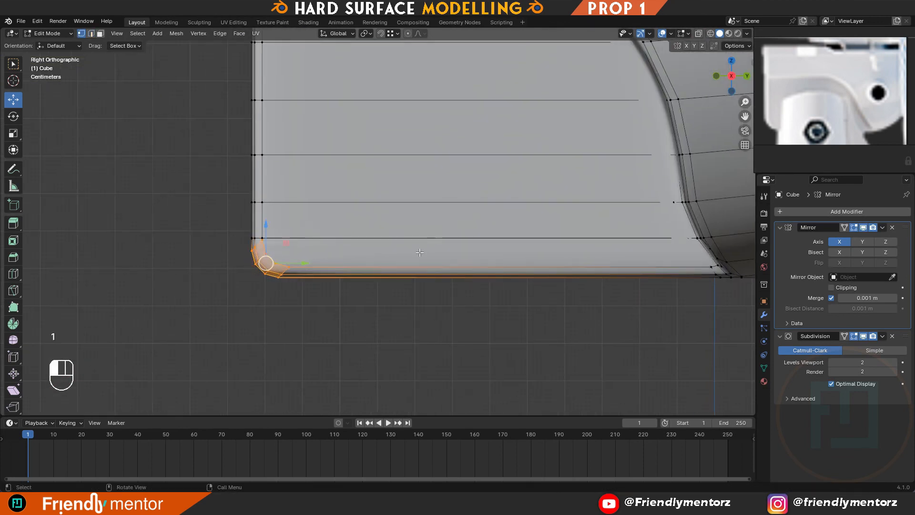
key("2")
left_click(326, 232)
scroll(333, 267, "up", 1)
middle_click_drag(342, 296, 444, 296, "shift")
key("z")
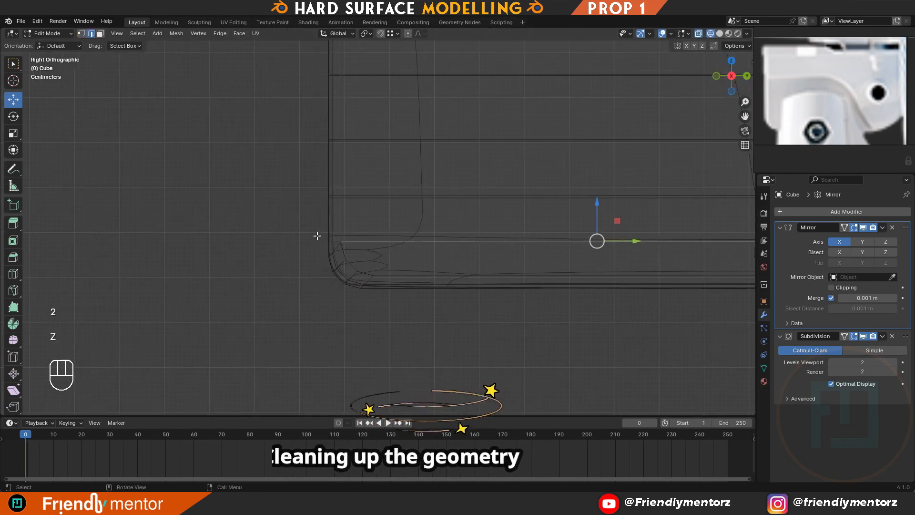
scroll(317, 235, "up", 3)
key("1")
key("2")
left_click(314, 265)
key("Delete")
left_click(509, 293)
key("z")
key("ctrl+z")
key("ctrl+z")
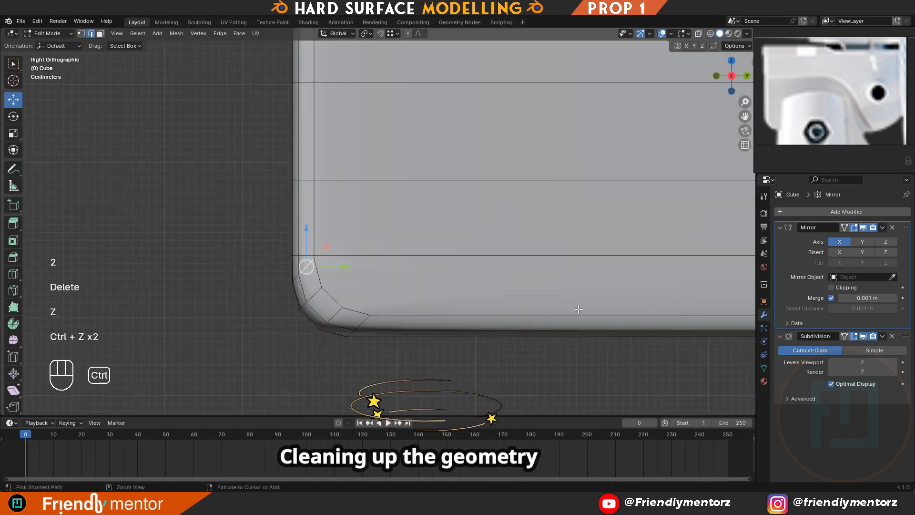
- Merge the close inner vertices at the upper end of the rounded corner and delete the leftover edge beside them
key("1")
scroll(318, 265, "up", 2)
key("m")
left_click(389, 298)
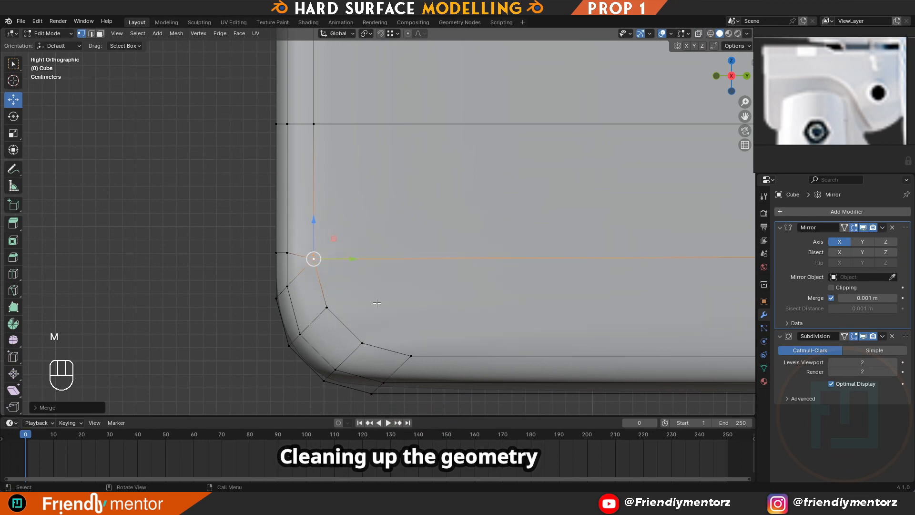
key("2")
key("Delete")
left_click(457, 255)
- Clean up the outer vertices at the rounded corner's upper end and move them level with the lowest horizontal edge
key("1")
key("z")
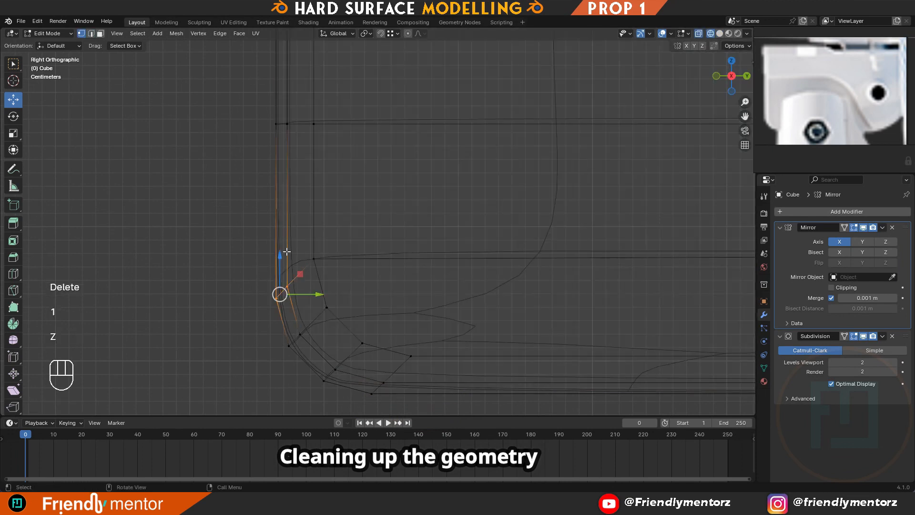
left_click(281, 266)
left_click(279, 245, "ctrl")
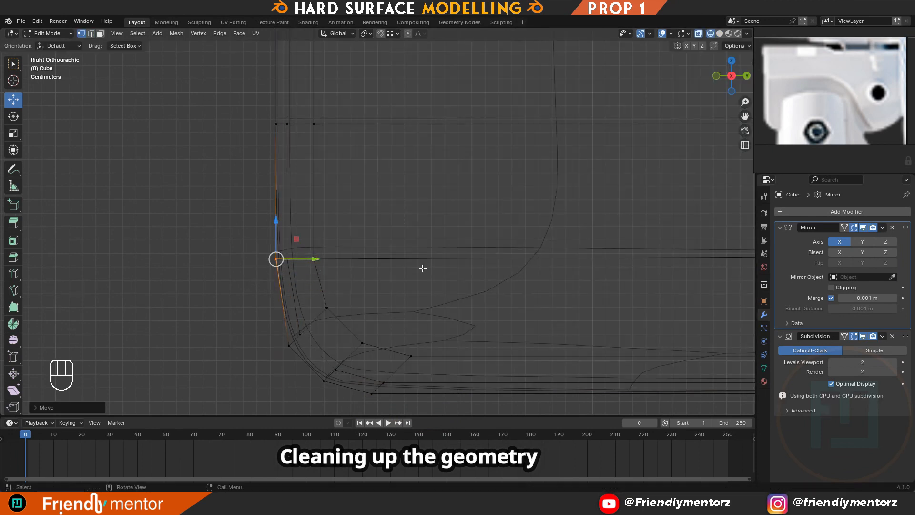
- Save the file and inspect the cleaned-up rounded corner from the side in object mode
key("z")
key("Tab")
key("Tab")
middle_click_drag(171, 245, 377, 288)
key("Tab")
key("ctrl+s")
key("Tab")
key("KP_3")
scroll(491, 277, "up", 3)
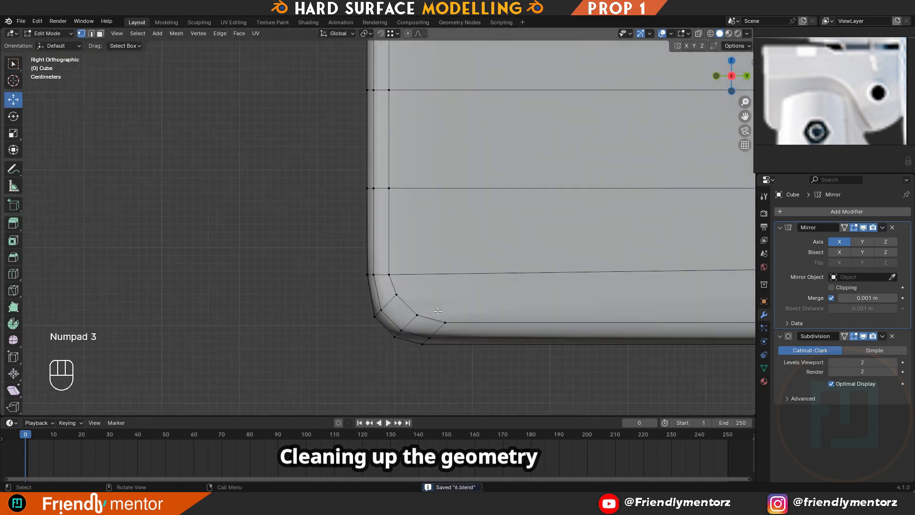
left_click(379, 261)
scroll(370, 362, "down", 3)
key("Tab")
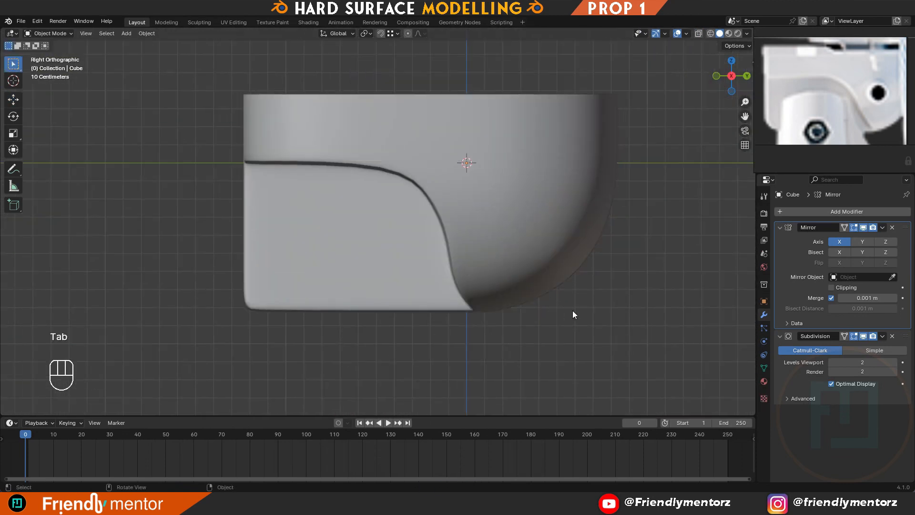
scroll(429, 220, "up", 3)
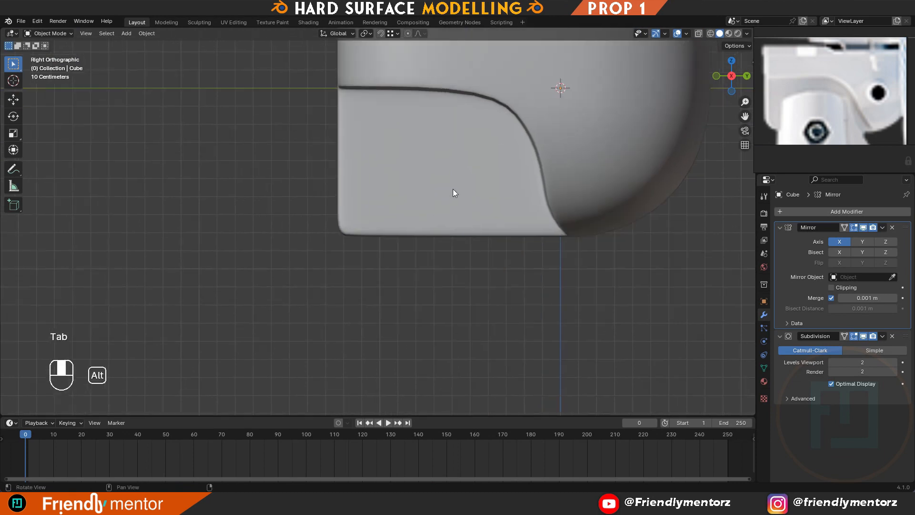
- Align the inner and outer vertices at the rounded corner's lower end with the middle vertex along Y
key("Tab")
scroll(355, 266, "up", 5)
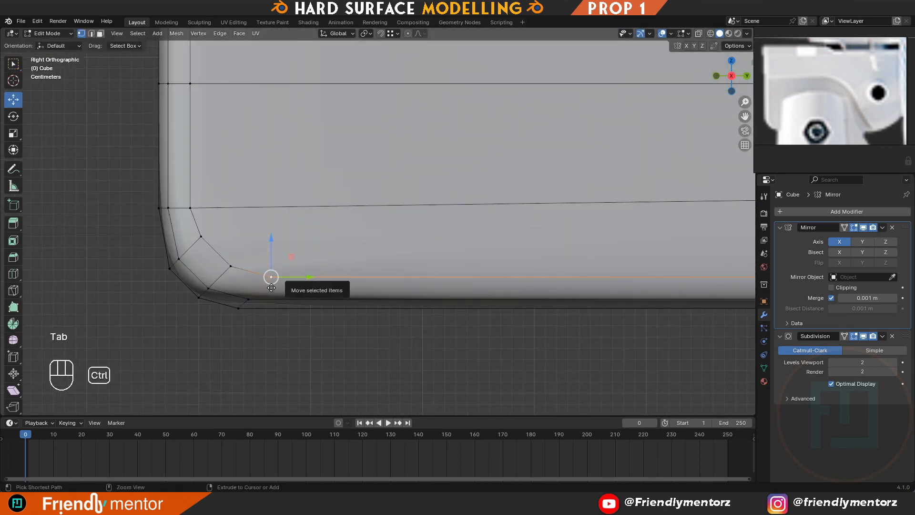
key("ctrl+z")
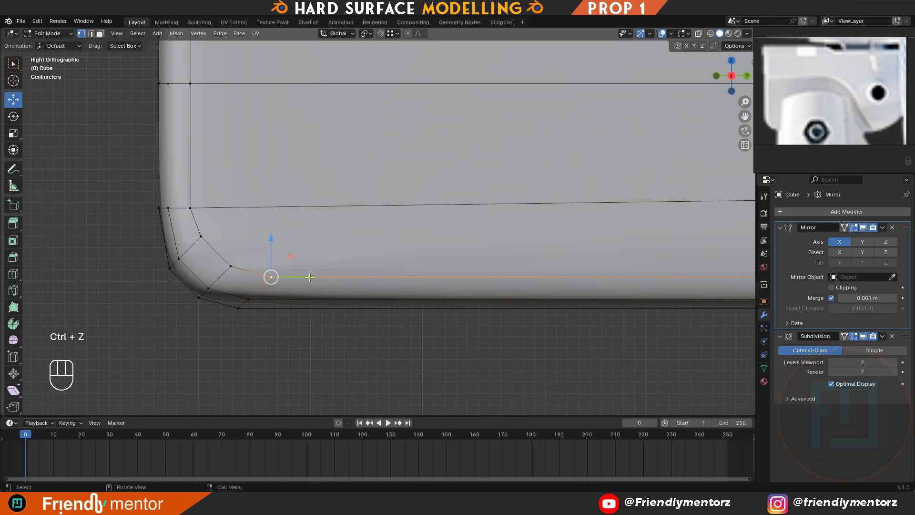
left_click_drag(309, 277, 204, 295)
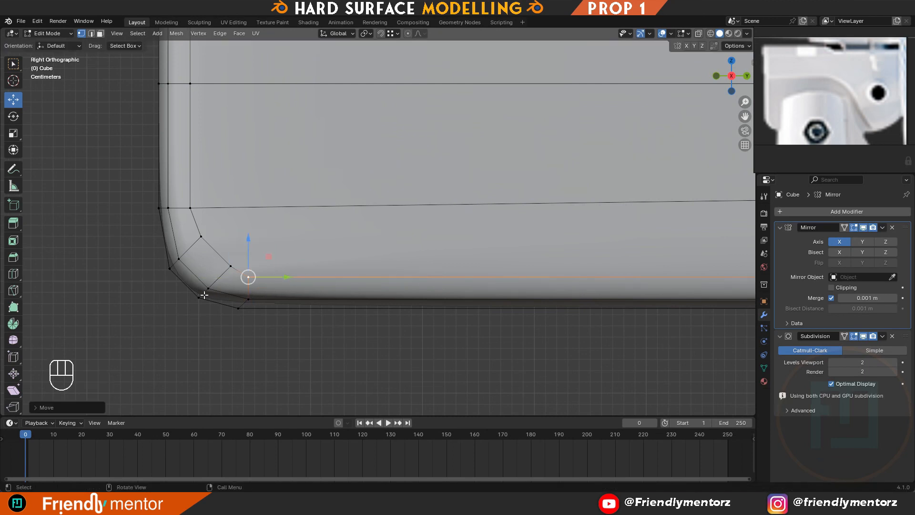
left_click(241, 297)
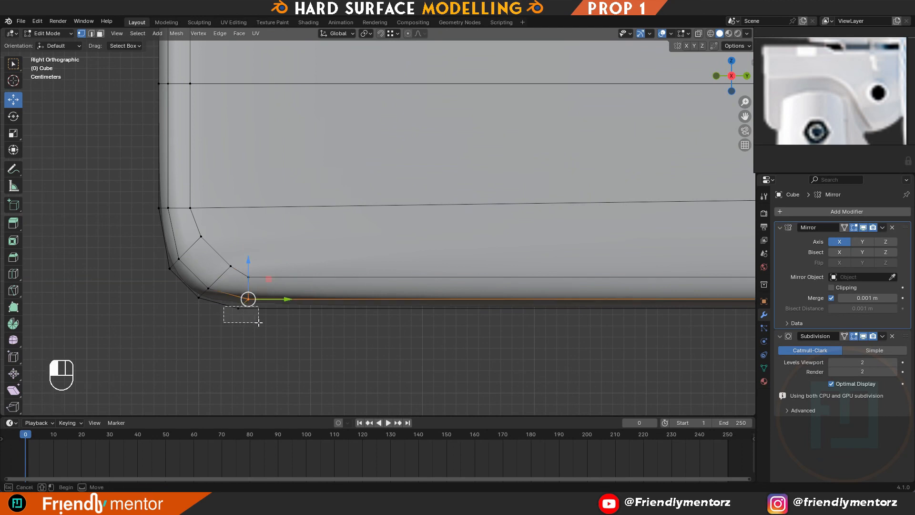
left_click_drag(259, 323, 247, 307)
- Raise the inner vertex at the corner's lower end slightly, and shift all vertices of that end about 0.0085 m along Y
left_click(244, 279)
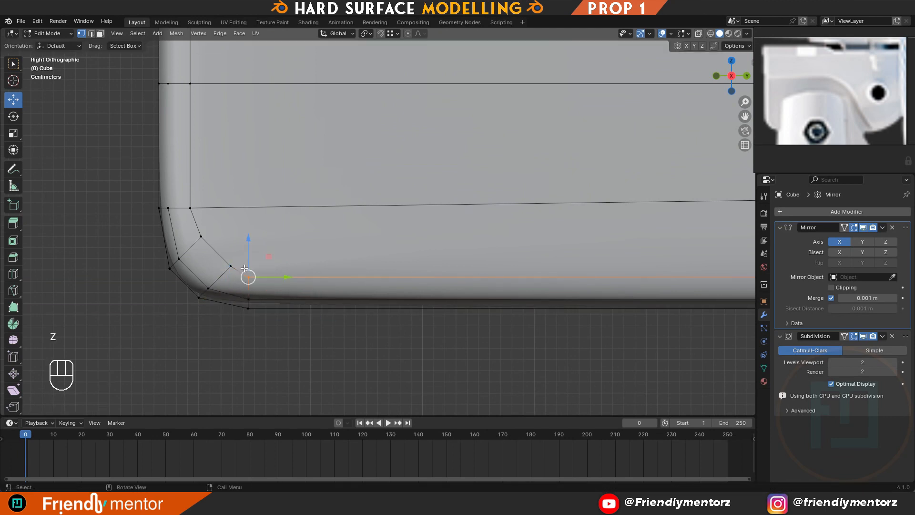
left_click_drag(250, 246, 250, 234)
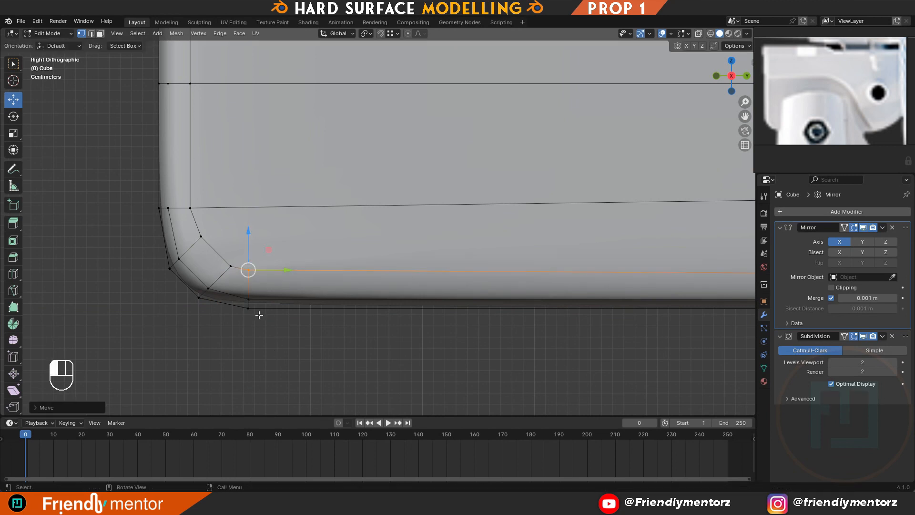
key("z")
left_click(327, 344)
left_click_drag(329, 371, 250, 246)
key("z")
left_click(275, 292)
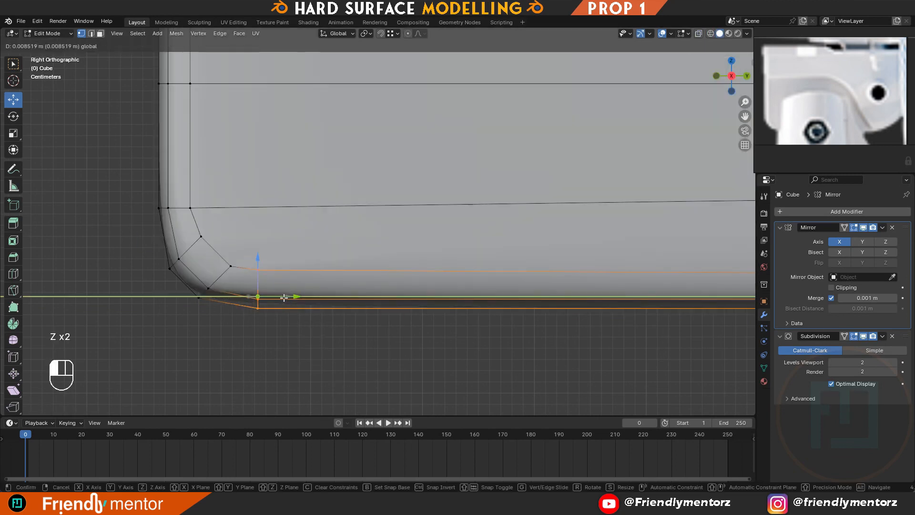
key("Tab")
scroll(344, 295, "down", 2)
key("Tab")
- Add a vertical loop cut across the side panel and straighten it by scaling it to 0 along Y
scroll(344, 296, "down", 4)
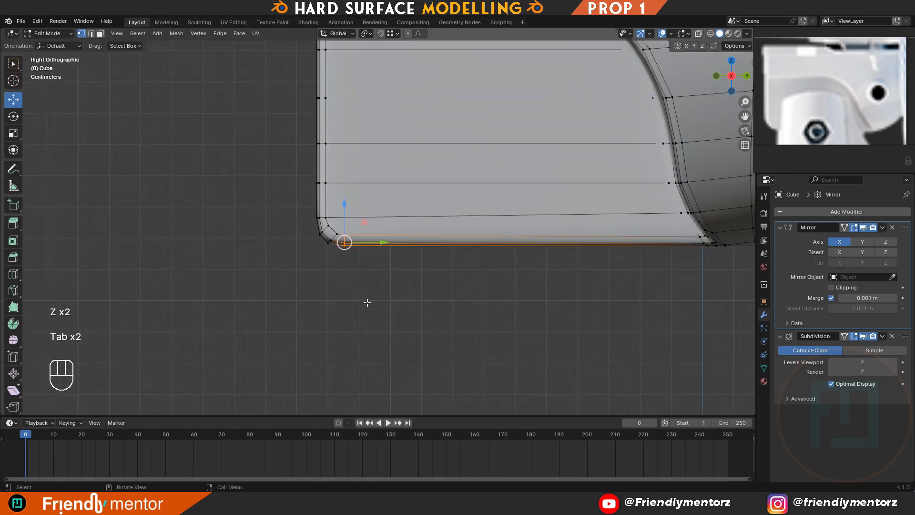
key("ctrl+r")
left_click(398, 205)
left_click(398, 205)
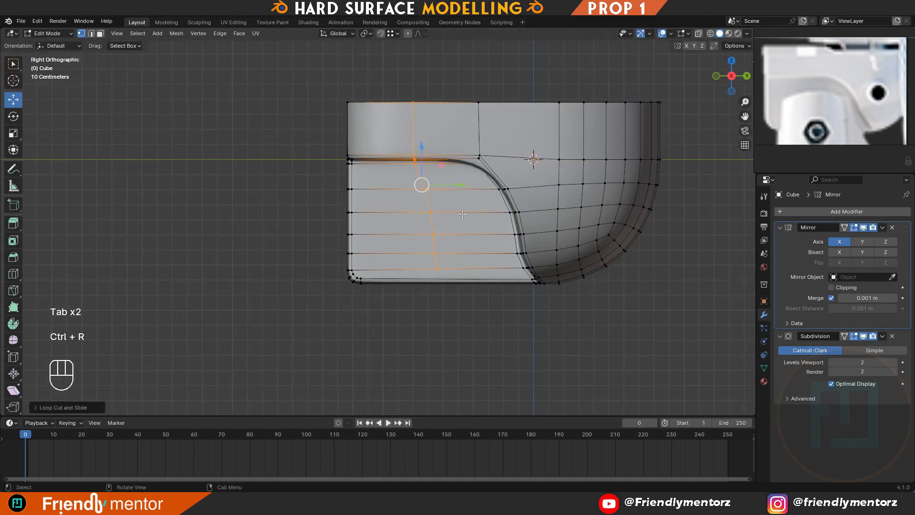
key("s")
key("y")
key("0")
key("Return")
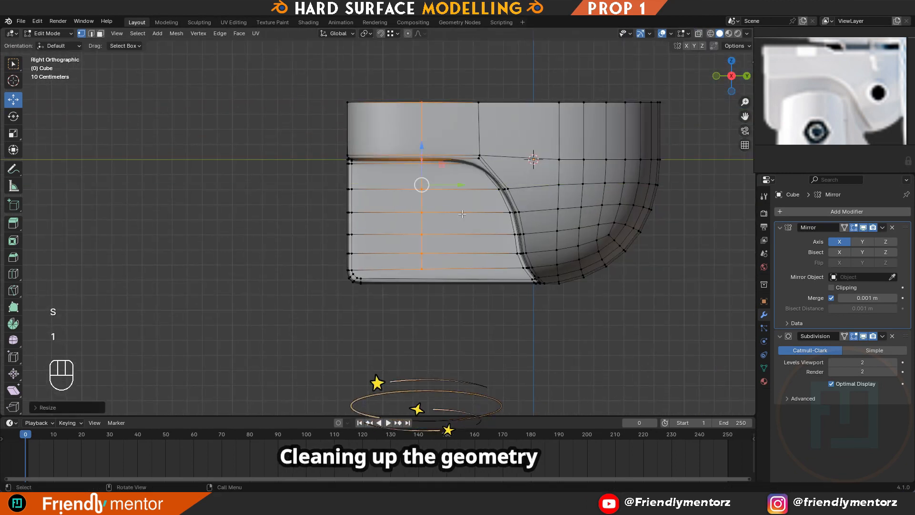
- Move the new loop about -0.40 m along Y, snapping it in line with the rounded corner's lower vertices
scroll(377, 222, "up", 2)
left_click_drag(477, 168, 349, 297, "ctrl")
left_click(349, 297)
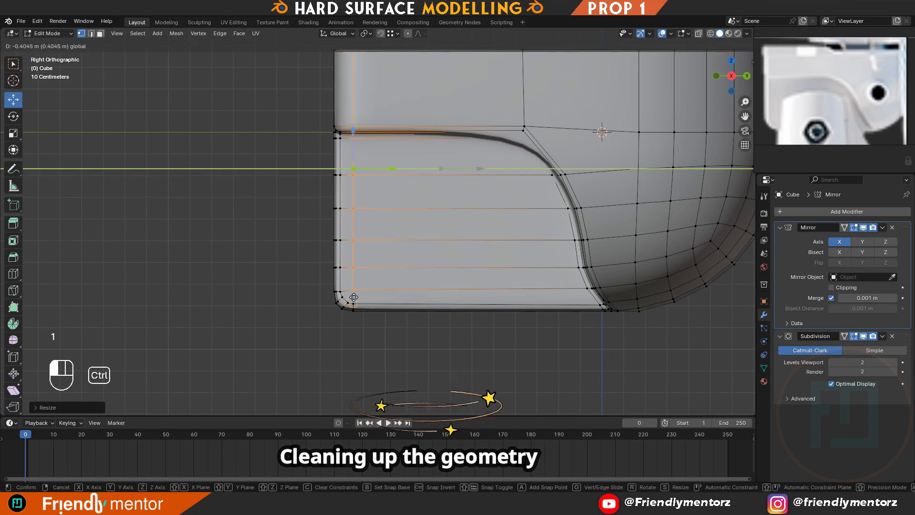
- Connect the loop's lowest vertex to the vertex below it on the rounded corner and inspect the result
scroll(343, 143, "up", 3)
left_click(335, 363, "shift")
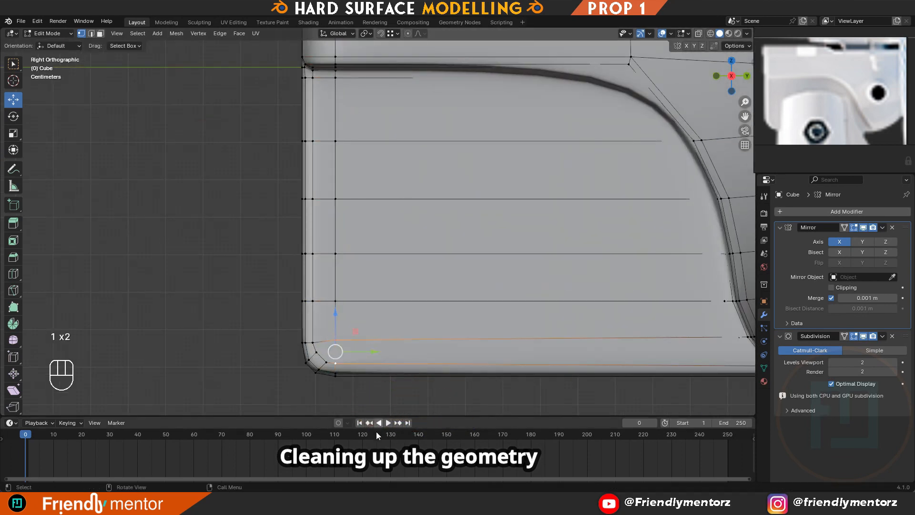
key("ctrl+z")
key("ctrl+z")
key("ctrl+z")
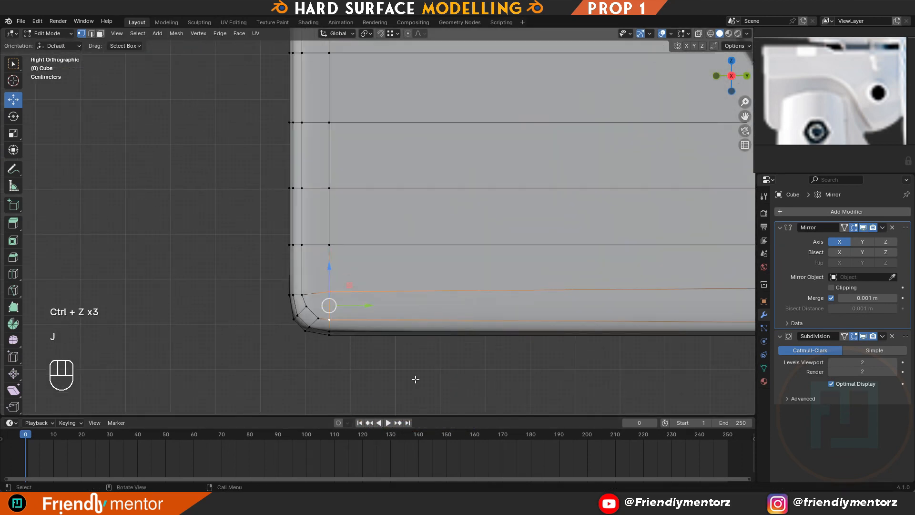
middle_click_drag(320, 270, 470, 215, "ctrl")
key("Tab")
key("Tab")
- Select the edge loop along the side panel's rounded outer rim and raise it slightly along Z
key("2")
double_click(311, 248)
scroll(439, 243, "down", 3)
middle_click_drag(439, 242, 414, 251, "alt")
scroll(414, 252, "up", 5)
key("g")
key("g")
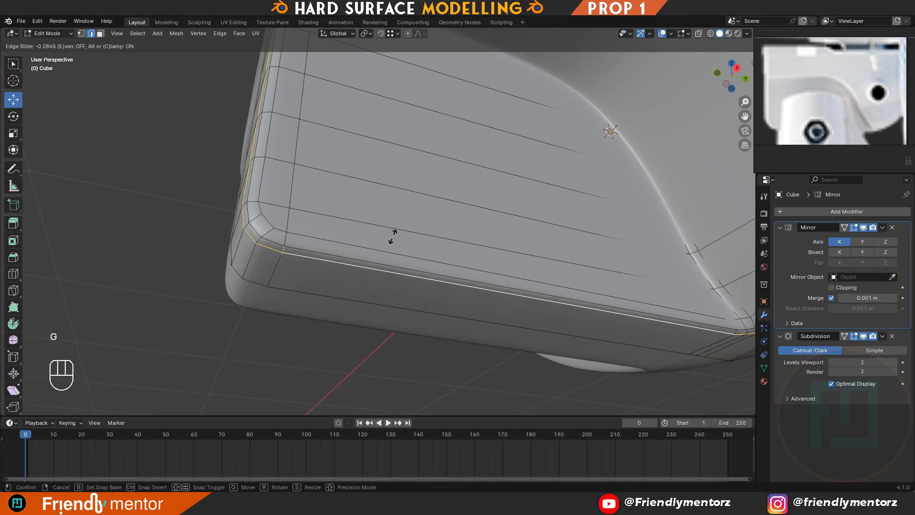
right_click(395, 232)
left_click_drag(385, 109, 388, 101)
- Inspect the smoothed housing in Object Mode, save the file, and return to the right orthographic view
key("Tab")
scroll(428, 222, "down", 2)
middle_click_drag(428, 222, 543, 338, "alt")
key("Tab")
key("Tab")
scroll(450, 222, "down", 2)
key("ctrl+s")
key("Tab")
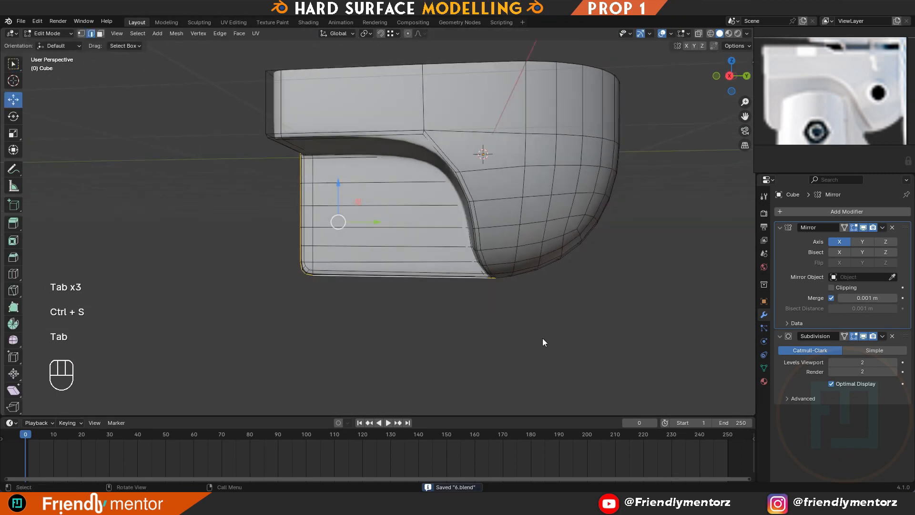
key("Tab")
key("KP_3")
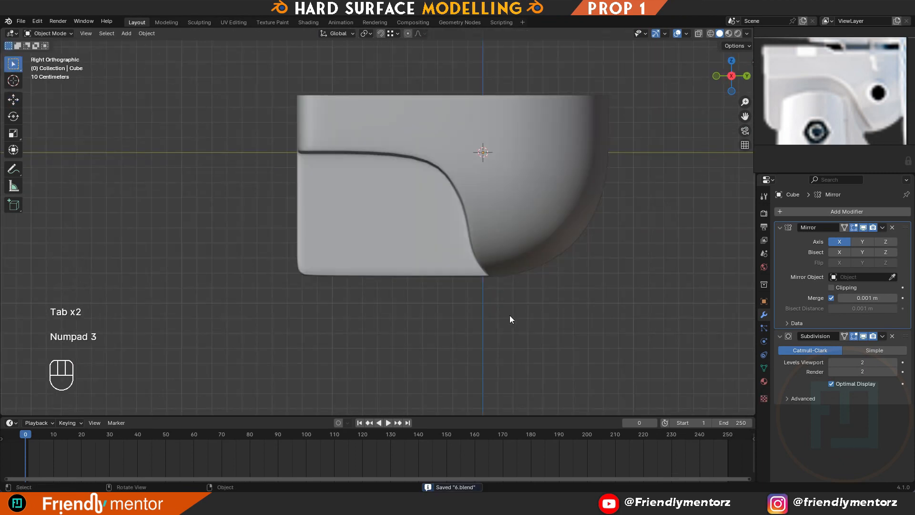
- Select the vertices at the rounded corner's upper end and raise them slightly along Z
key("Tab")
scroll(317, 219, "up", 5)
key("1")
key("z")
left_click_drag(220, 251, 351, 282)
key("z")
left_click(416, 282)
left_click_drag(275, 243, 276, 234)
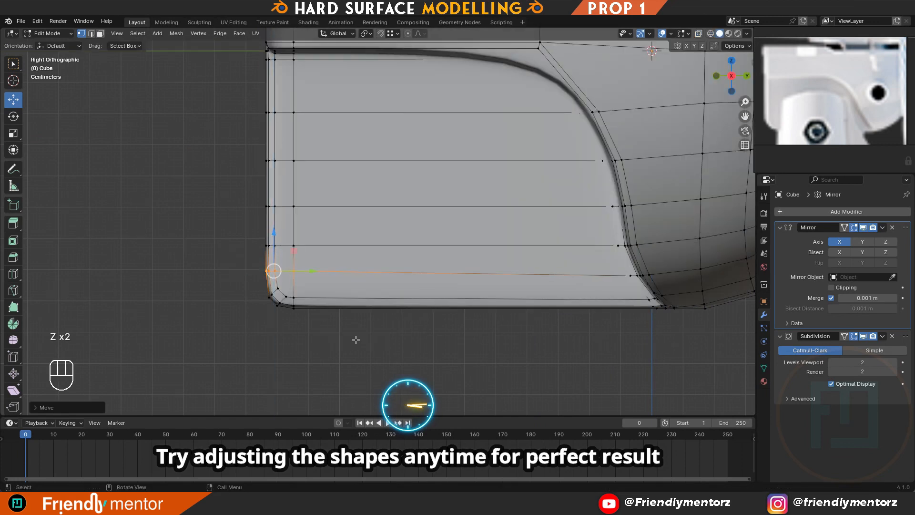
- Select the side panel's vertical edge loop near the rounded corner and shift it slightly inward along Y
key("z")
left_click_drag(295, 333, 289, 292)
key("2")
left_click(295, 284, "alt")
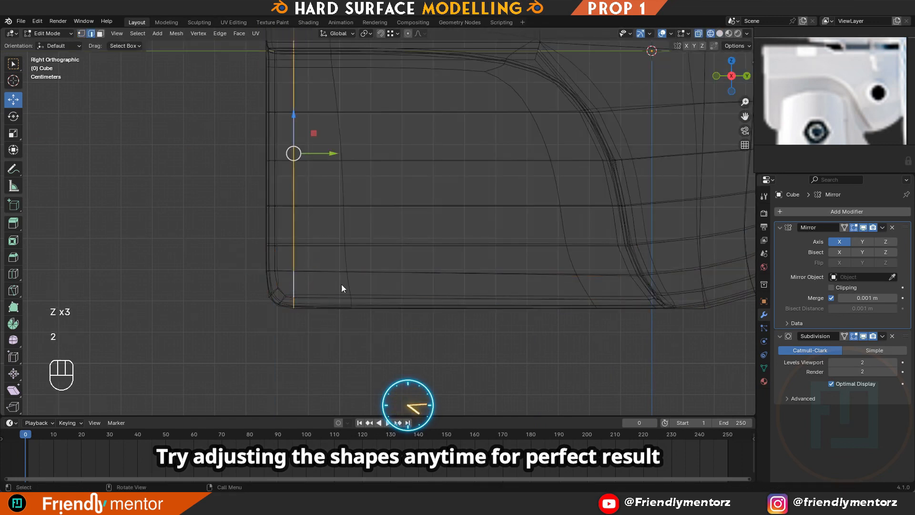
key("z")
left_click_drag(333, 156, 342, 156)
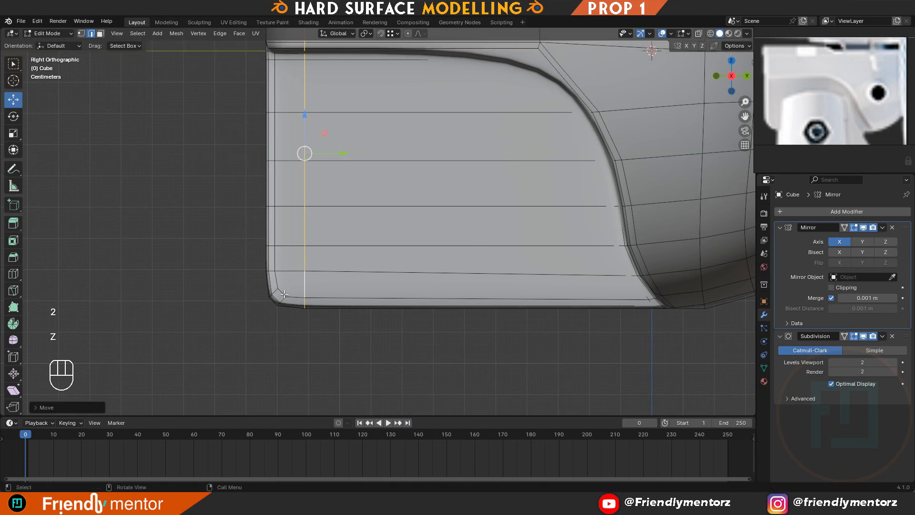
- Dissolve the selected edge loop at the lower end of the side panel's corner
scroll(288, 139, "up", 1)
left_click(261, 318)
key("x")
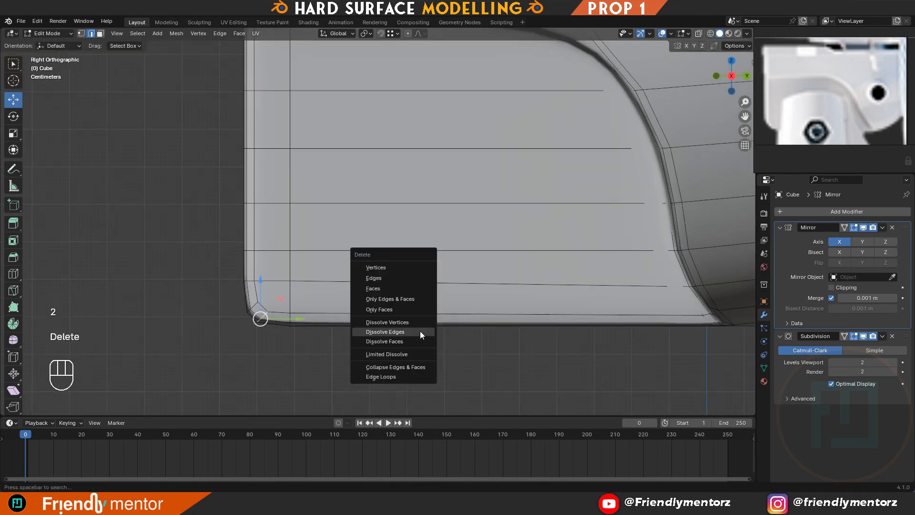
left_click(420, 331)
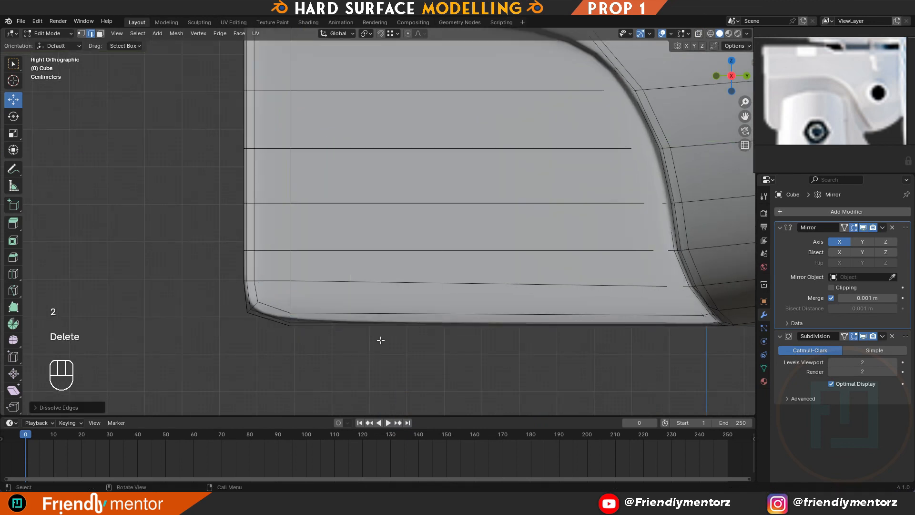
- Select the remaining corner vertices and lower them along Z in line with the panel's bottom edge
key("1")
key("z")
left_click(268, 326)
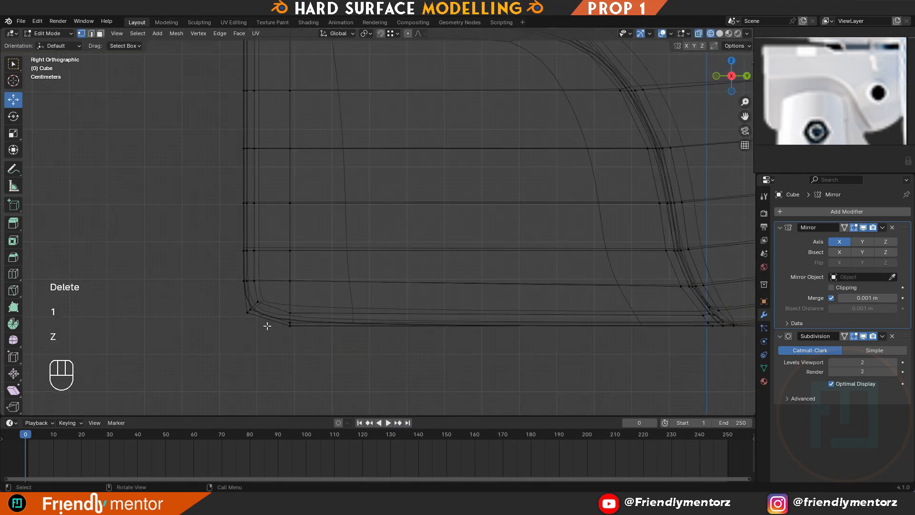
key("z")
left_click(250, 319)
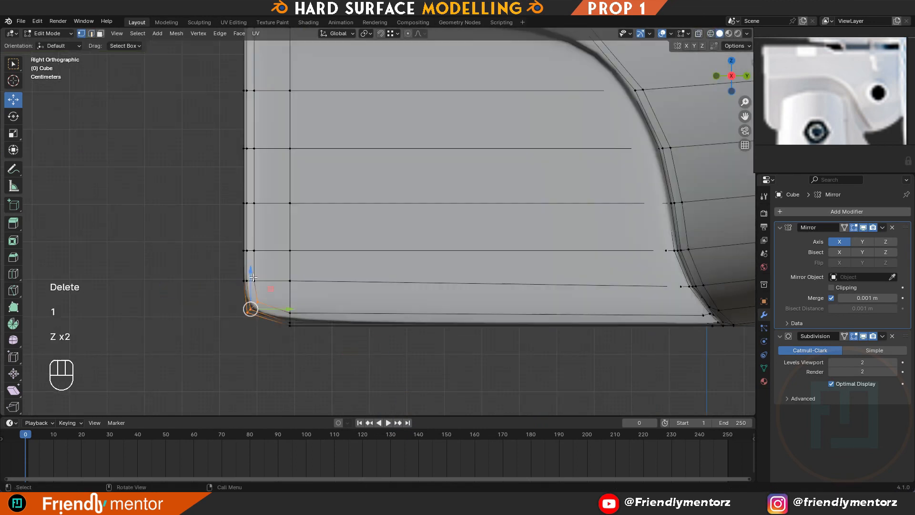
key("Tab")
key("Tab")
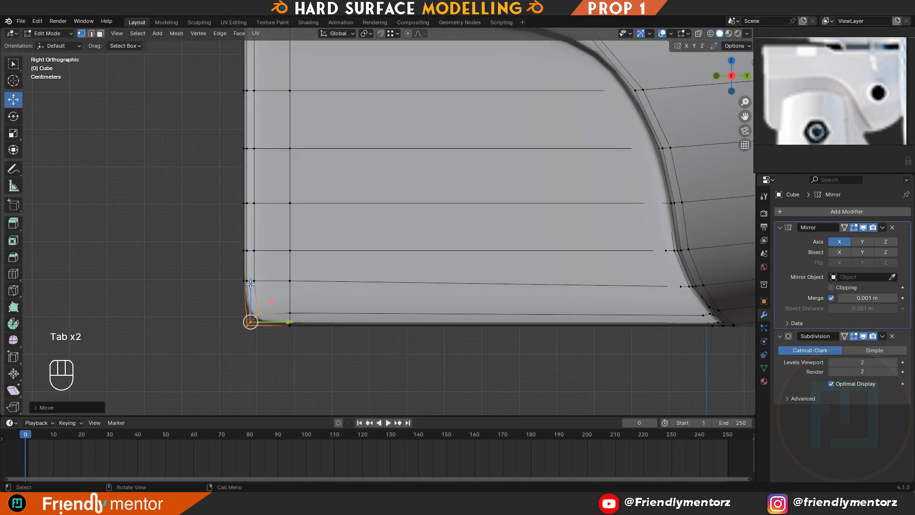
- Move the side panel's vertical edge loop slightly farther from the corner along Y to adjust its rounding
key("Tab")
scroll(421, 367, "down", 2)
key("Tab")
scroll(325, 112, "up", 1)
key("2")
left_click(325, 113)
left_click(325, 113, "alt")
scroll(333, 181, "down", 3)
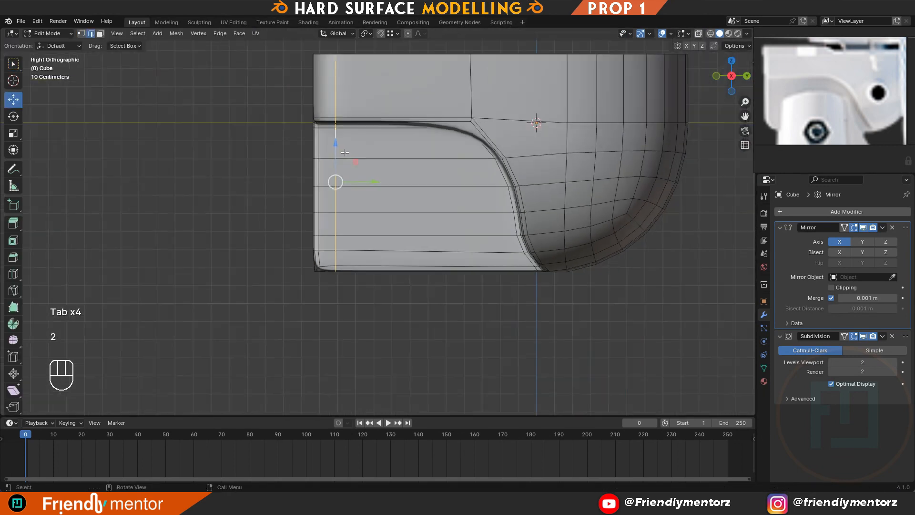
left_click_drag(380, 188, 389, 189)
scroll(365, 296, "up", 2)
- Examine the smoothed side panel corner and the recess in Object Mode from several angles
key("Tab")
key("Tab")
key("Tab")
middle_click_drag(551, 310, 415, 282)
key("Tab")
key("Tab")
left_click_drag(519, 301, 560, 179, "alt")
scroll(519, 301, "up", 1)
key("apostrophe")
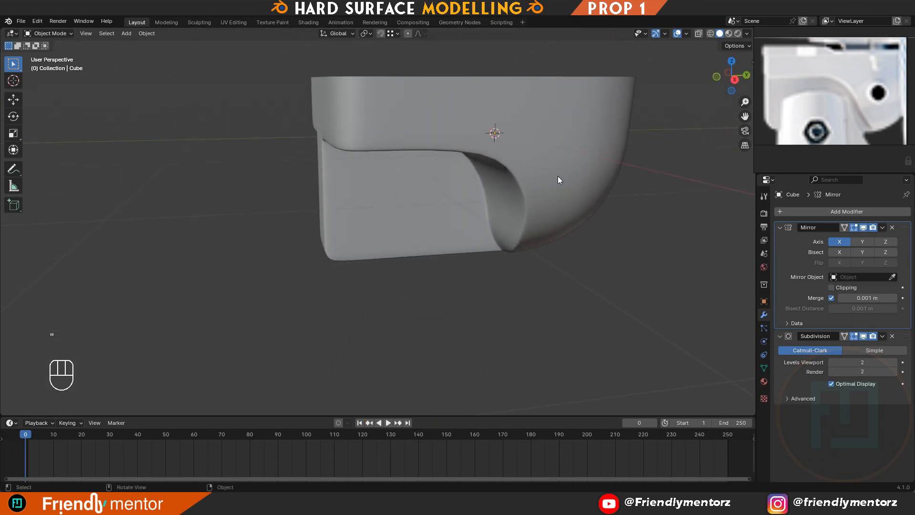
key("KP_3")
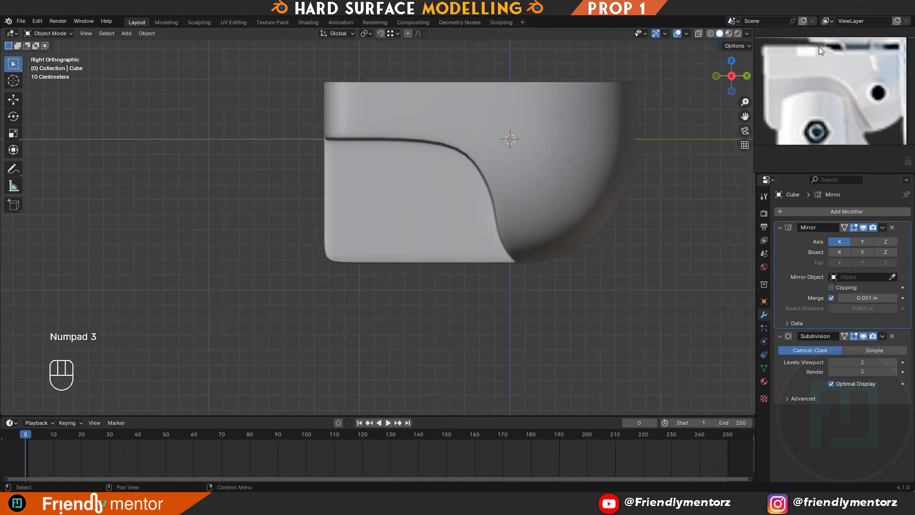
- Select the open top rim's edges along the straight half of the housing and extrude them about 0.12 m upward along Z
left_click(468, 133)
key("Tab")
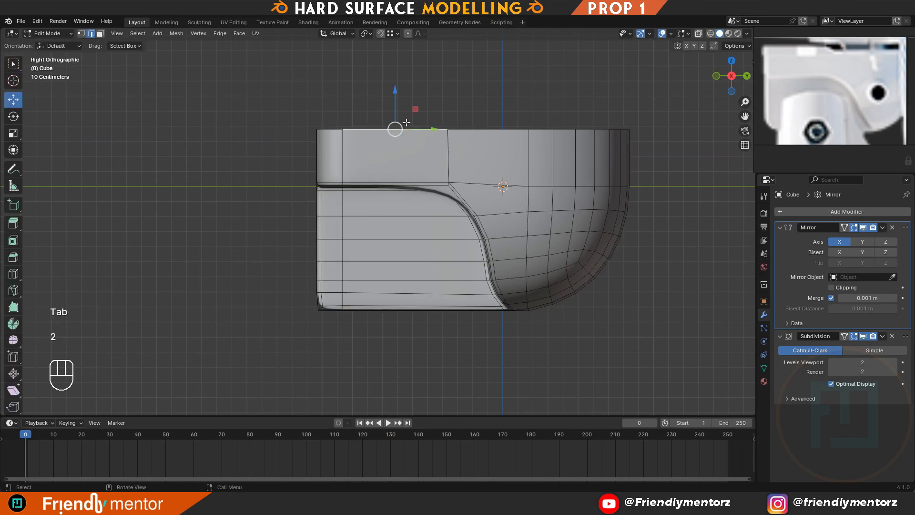
left_click_drag(407, 122, 396, 165, "alt")
left_click(312, 129, "ctrl+shift")
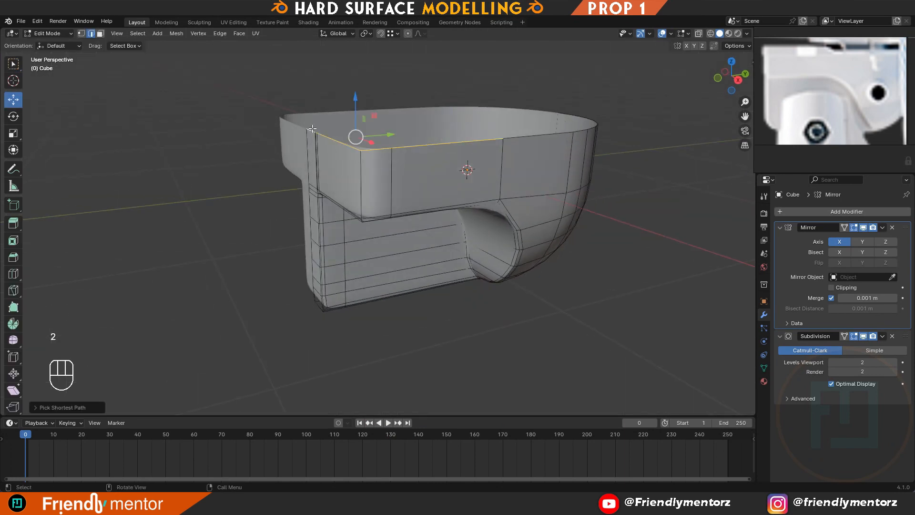
key("KP_3")
key("e")
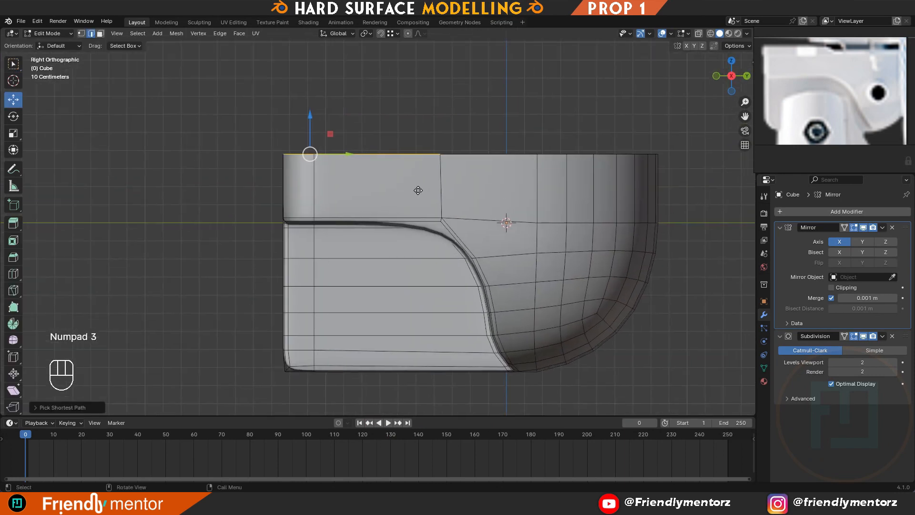
key("z")
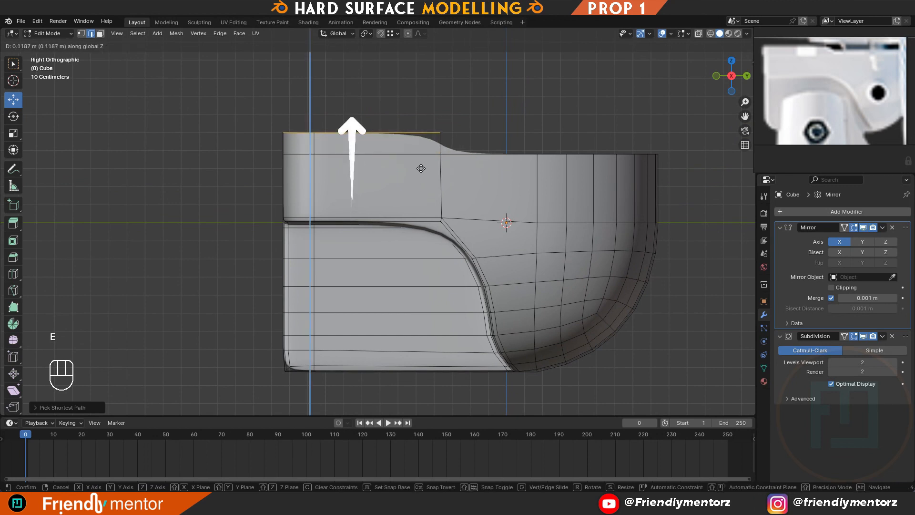
left_click(421, 169)
- Add a supporting loop cut just below the top edge of the extruded strip
key("ctrl+r")
left_click(444, 140)
left_click(449, 134)
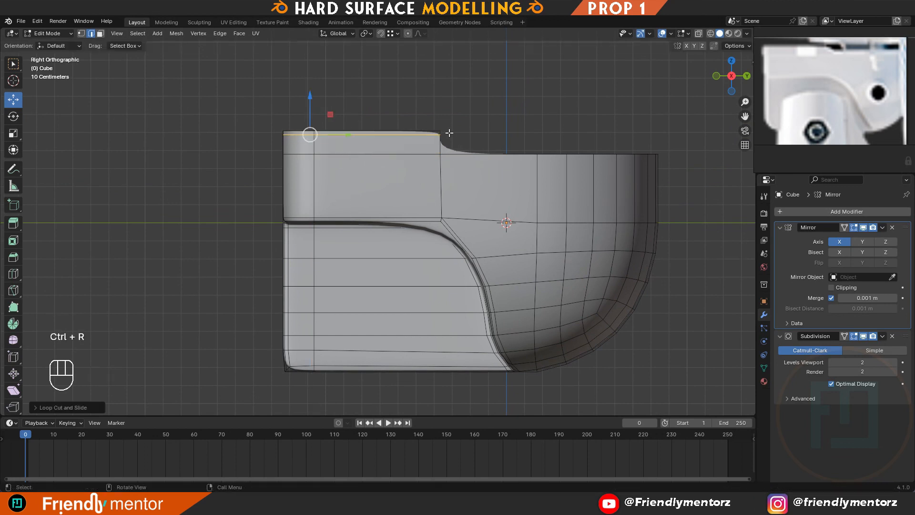
- Slant the extruded strip's end by moving its upper end vertices back along Y, and add a loop cut near its base
key("z")
key("z")
key("ctrl+r")
left_click(441, 151)
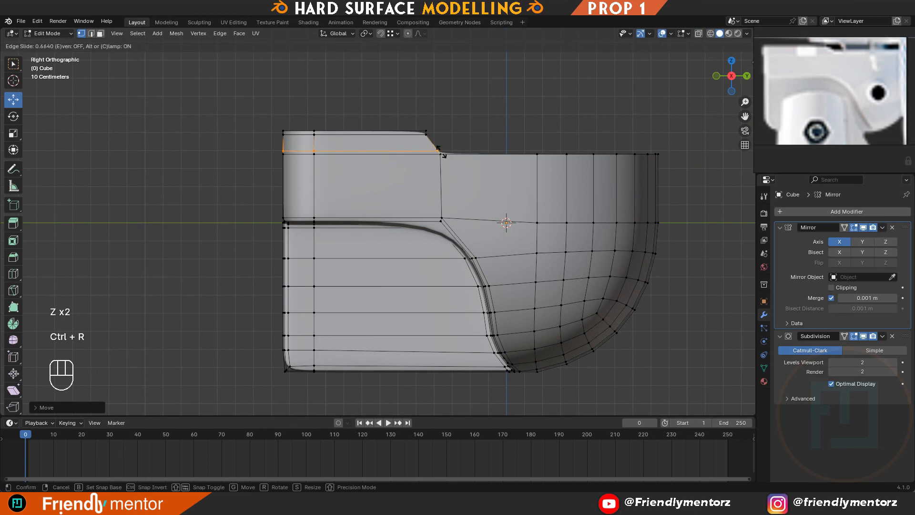
left_click(438, 149)
key("Tab")
key("Tab")
- Select the two upper vertex rows of the extruded strip and lower them slightly along Z
key("1")
key("z")
left_click_drag(143, 81, 496, 138)
key("z")
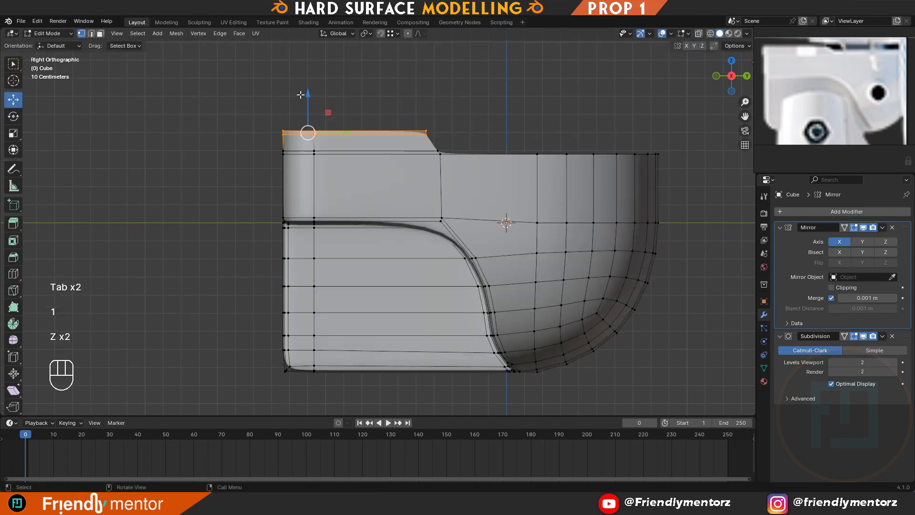
key("Tab")
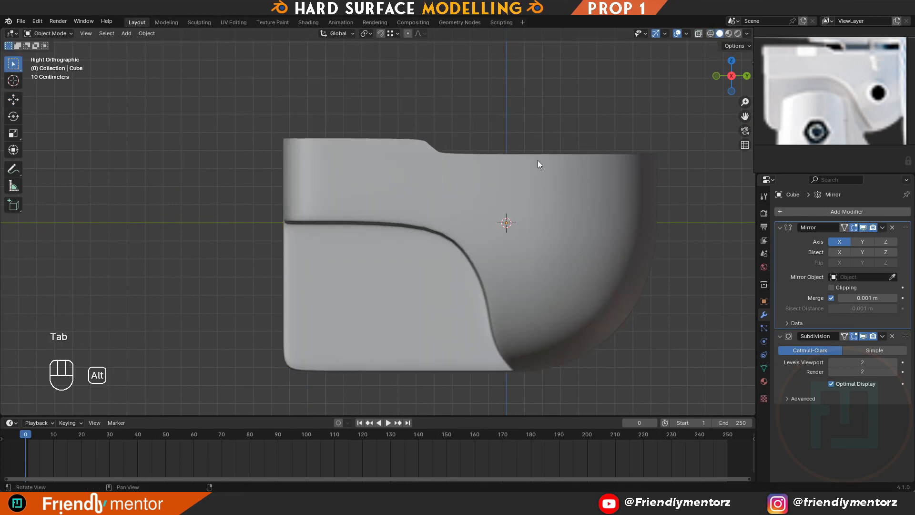
- Raise only the uppermost vertex row of the extruded strip slightly along Z and check the smoothed shape
key("Tab")
key("z")
key("z")
key("ctrl+z")
key("ctrl+z")
scroll(400, 134, "up", 3)
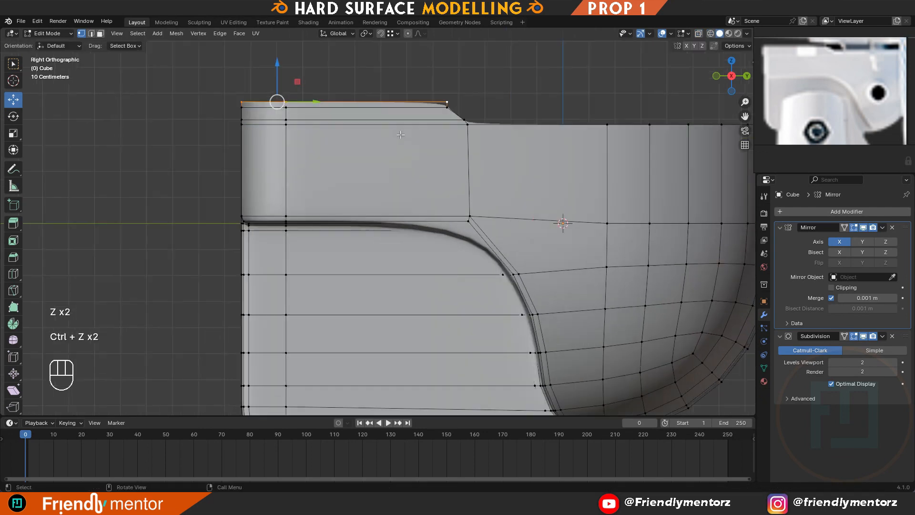
left_click_drag(277, 75, 278, 70)
key("Tab")
scroll(344, 113, "down", 1)
scroll(500, 210, "down", 2)
middle_click_drag(537, 228, 497, 225, "shift")
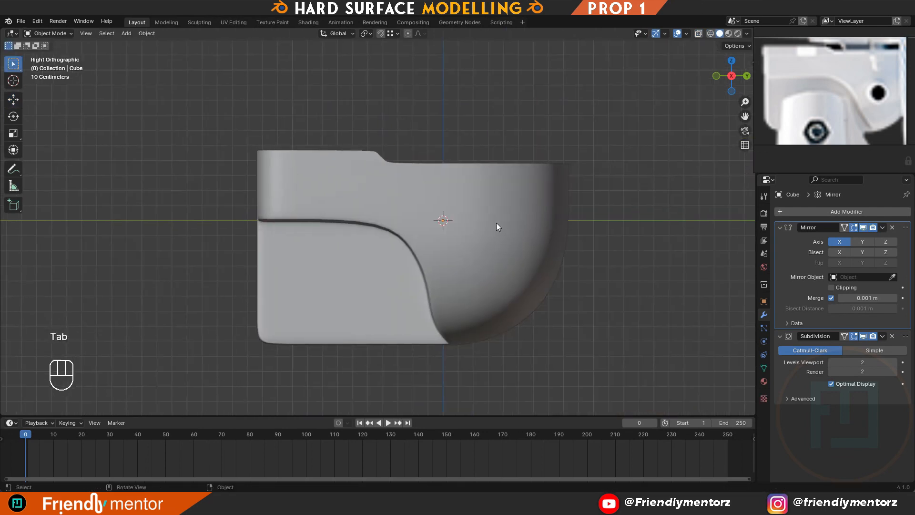
- Select a vertex on the rounded side and expand the selection to its four surrounding faces
scroll(496, 225, "up", 2)
key("Tab")
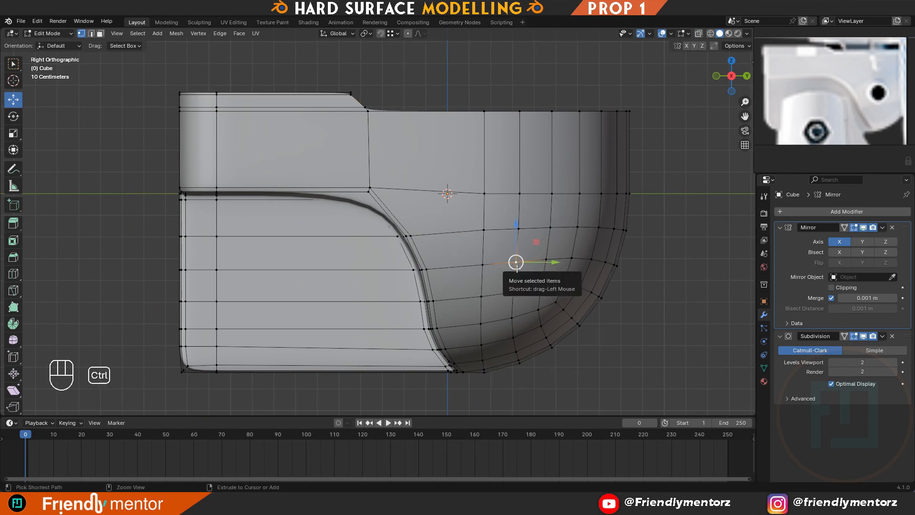
key("ctrl+3")
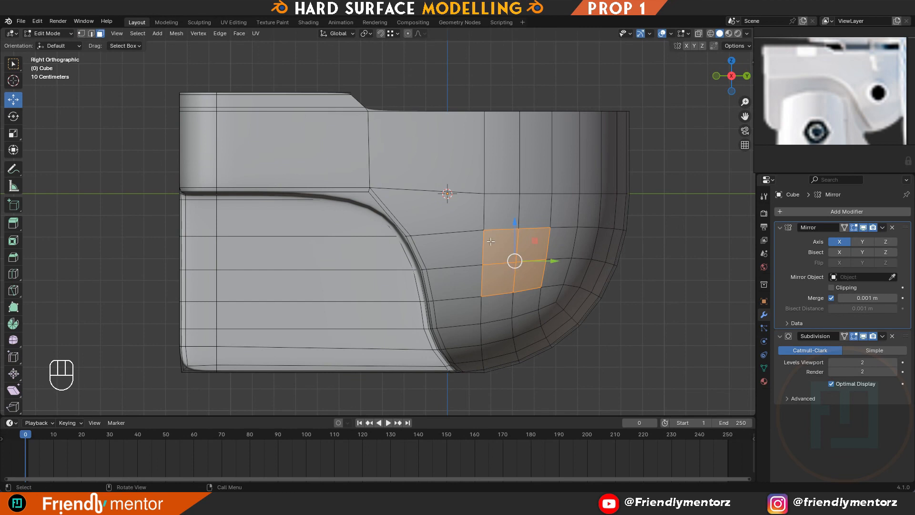
- Apply the Mirror modifier so the two sides of the housing can be edited separately
key("Tab")
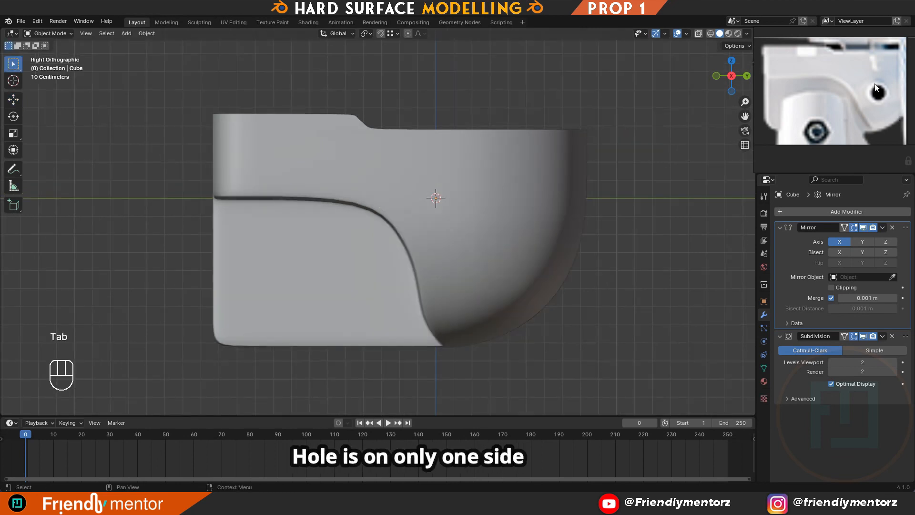
middle_click_drag(620, 157, 667, 239)
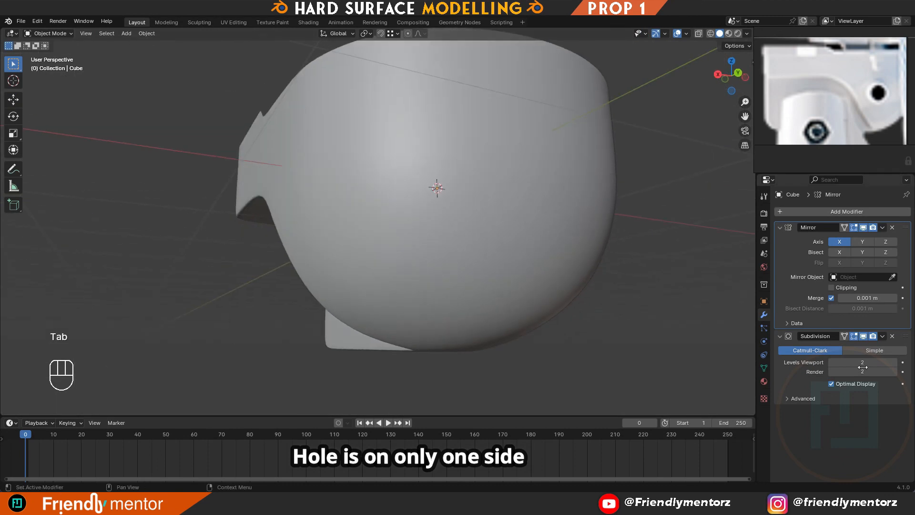
left_click(883, 228)
left_click(880, 237)
key("Tab")
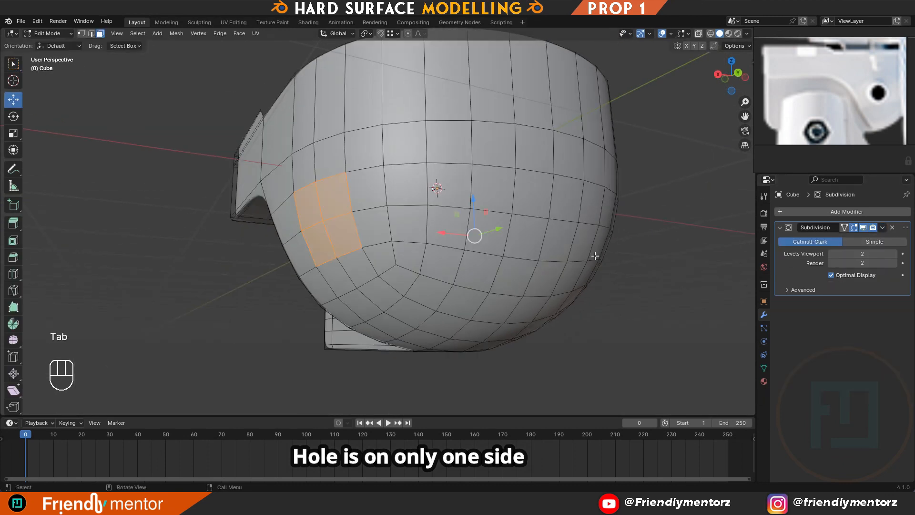
- Select the four faces around a vertex on one rounded side and shape them into a circle with LoopTools
key("KP_3")
key("1")
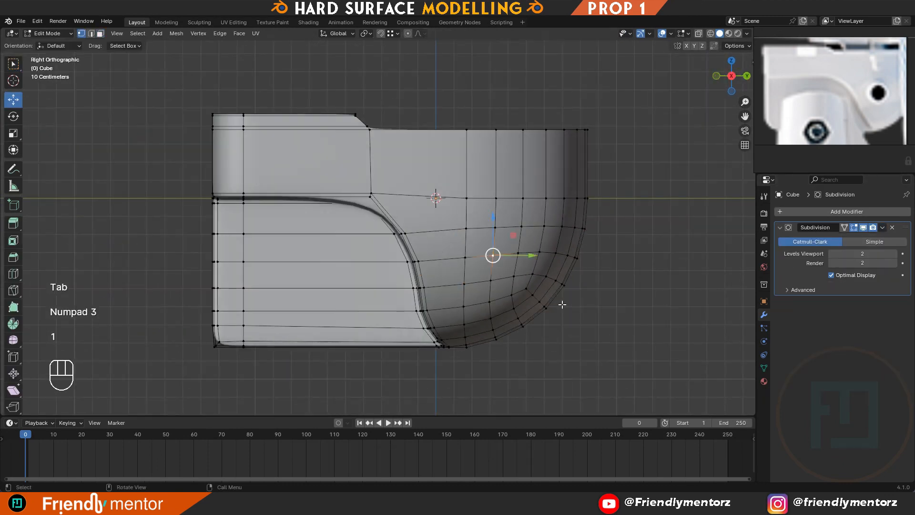
key("ctrl+3")
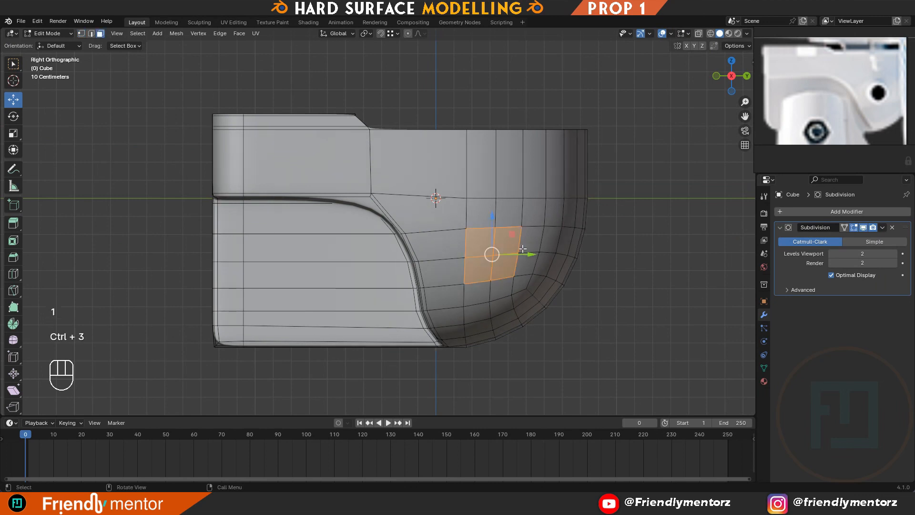
right_click(577, 193)
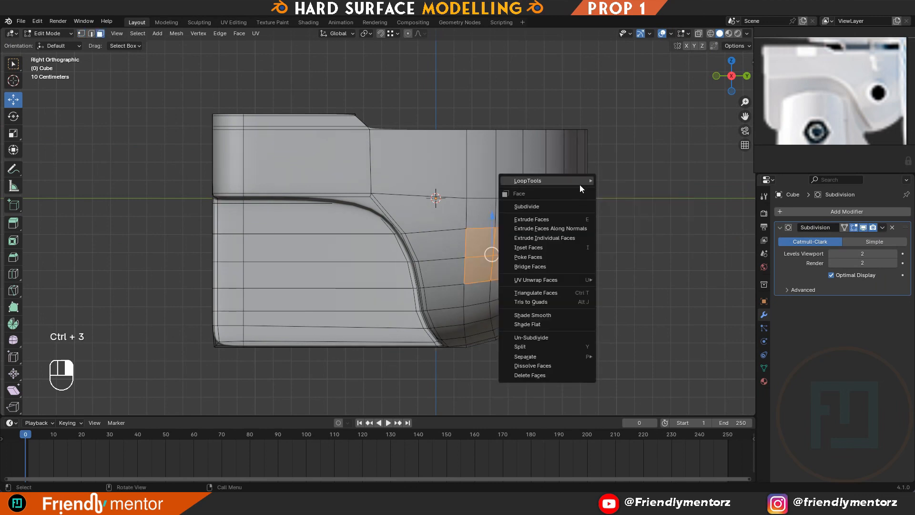
mouse_move(580, 185)
left_click(613, 192)
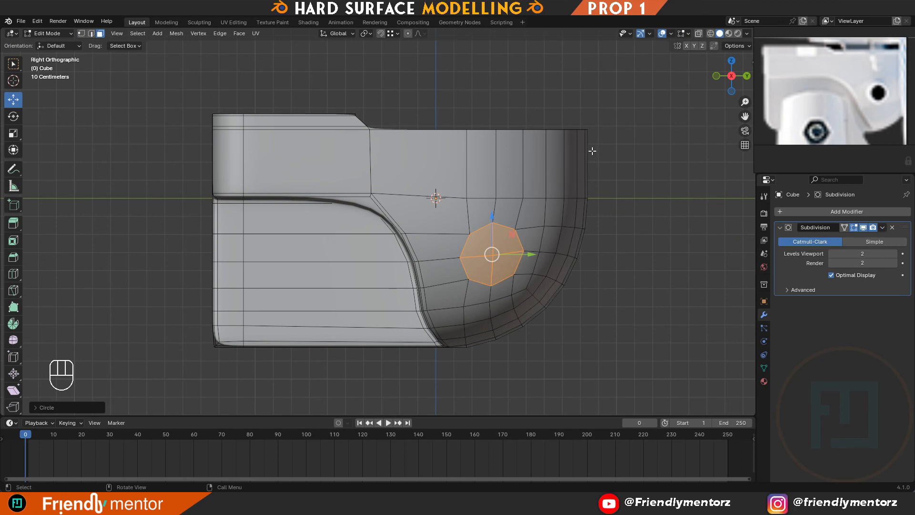
- Search the add-on preferences for "loop" to check that LoopTools is enabled, and locate LoopTools among the face context commands
left_click(40, 21)
left_click(60, 144)
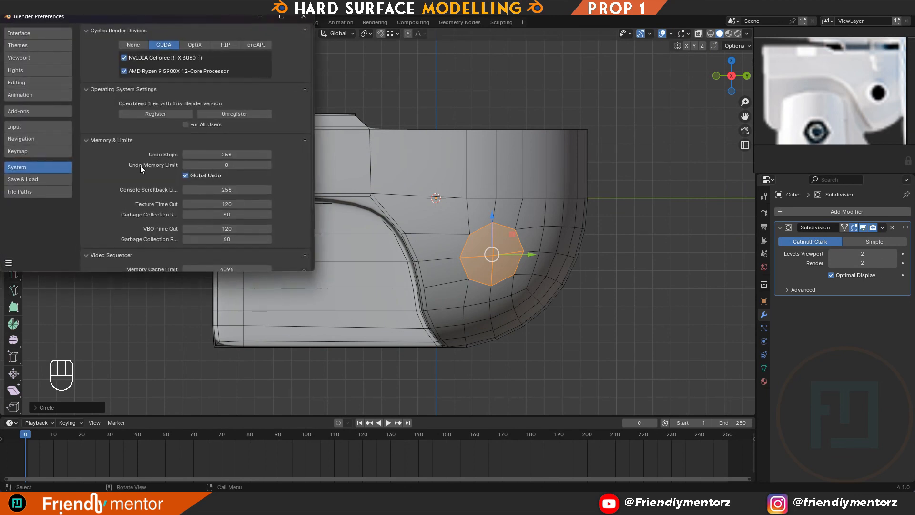
left_click(37, 112)
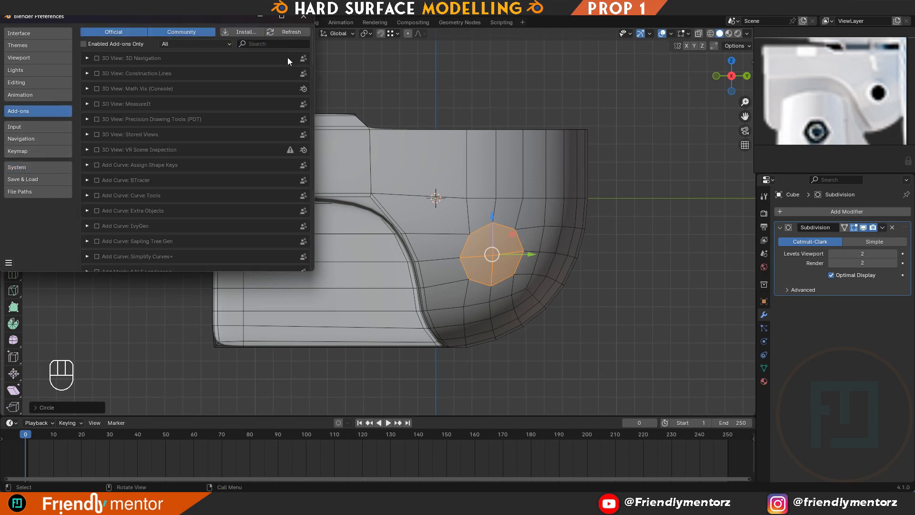
type("loop")
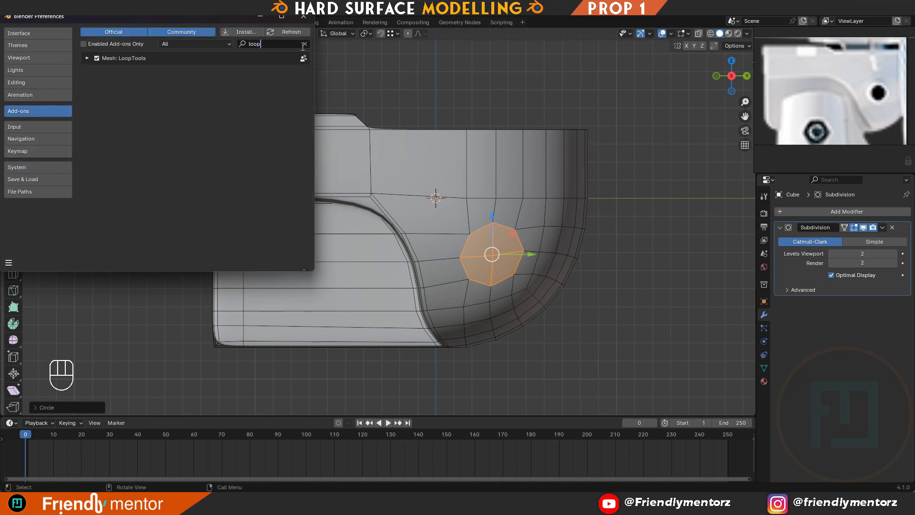
left_click(304, 16)
right_click(562, 155)
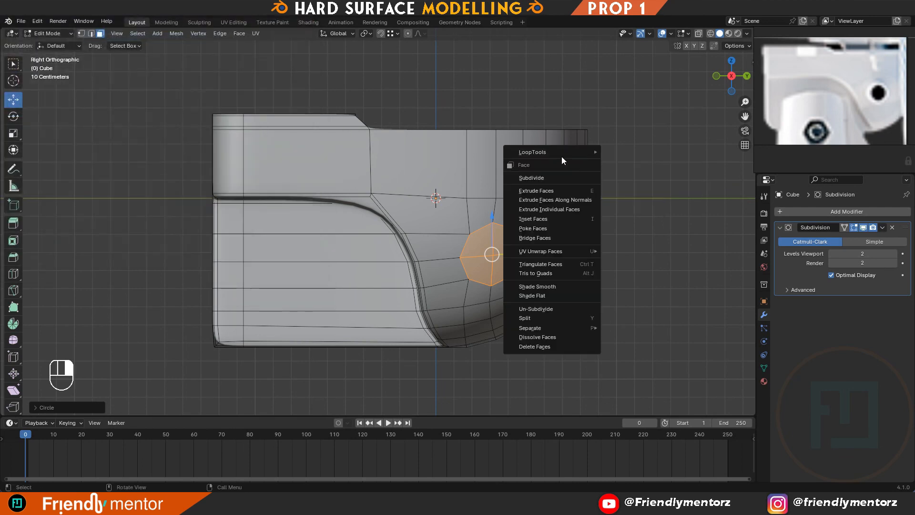
left_click(617, 161)
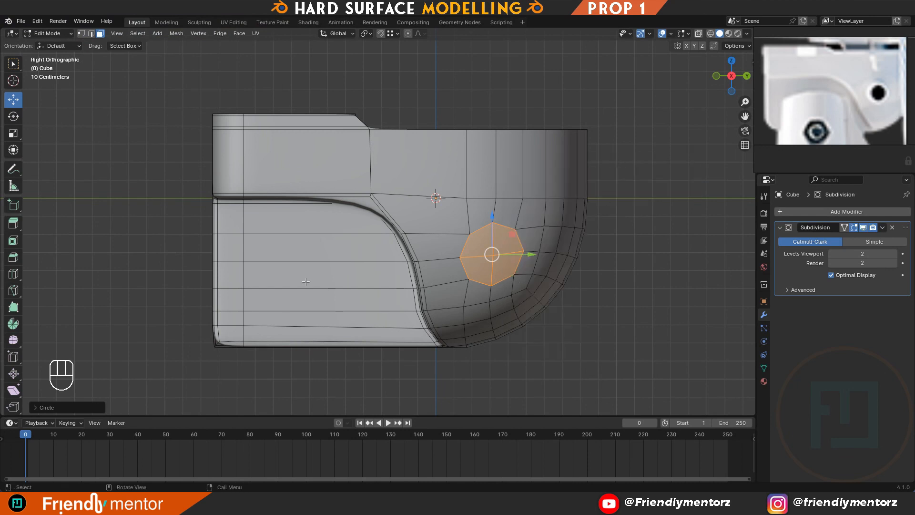
- Extrude the circular faces into the housing to form a round recess and inset its floor by about 0.003 m
middle_click_drag(371, 290, 477, 279)
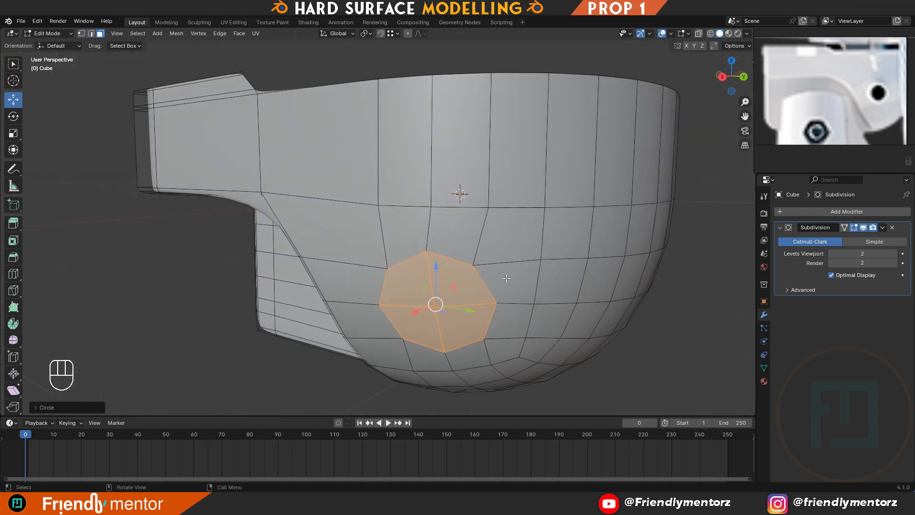
key("e")
left_click(505, 271)
left_click_drag(505, 270, 384, 319, "alt")
key("i")
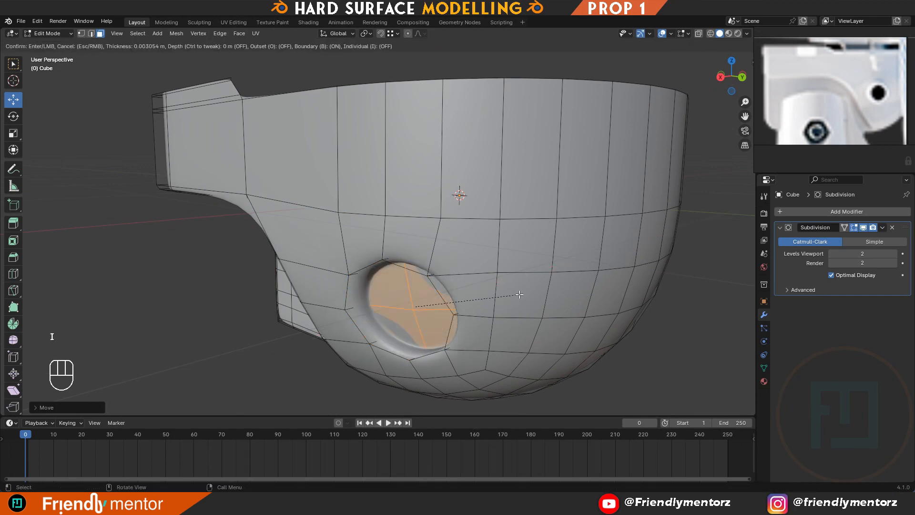
left_click(519, 295)
- Add a supporting loop cut around the recess wall near its outer rim and check the smoothed shape
key("ctrl+r")
left_click(352, 307)
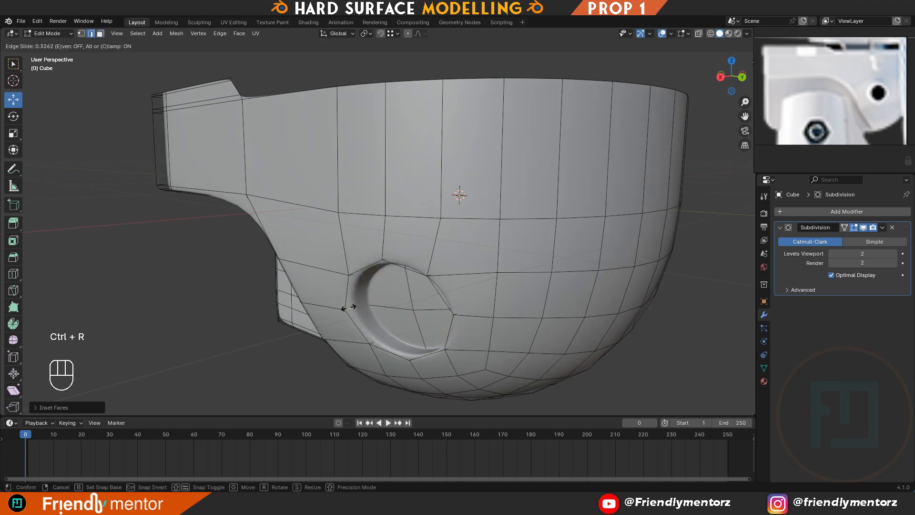
left_click(345, 308)
key("Tab")
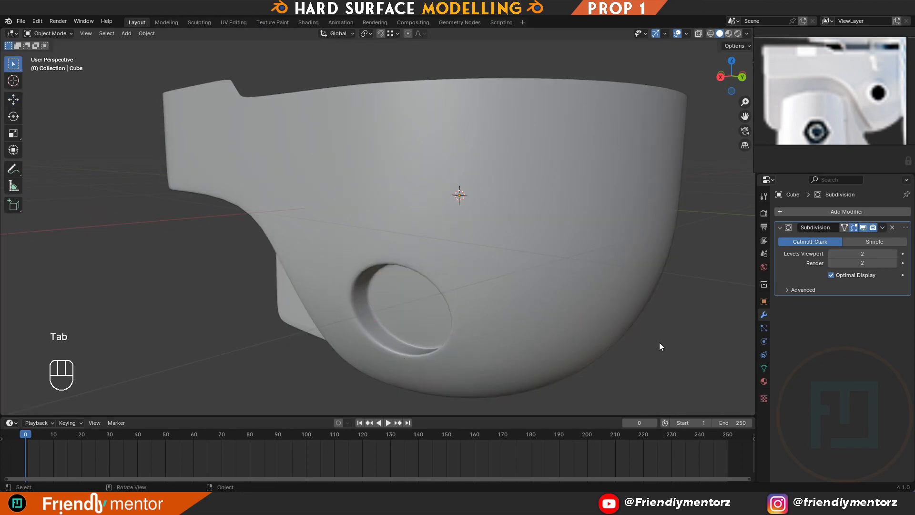
- Select the floor faces of the round recess and grow the selection to include its inner walls up to the rim
key("KP_3")
key("Tab")
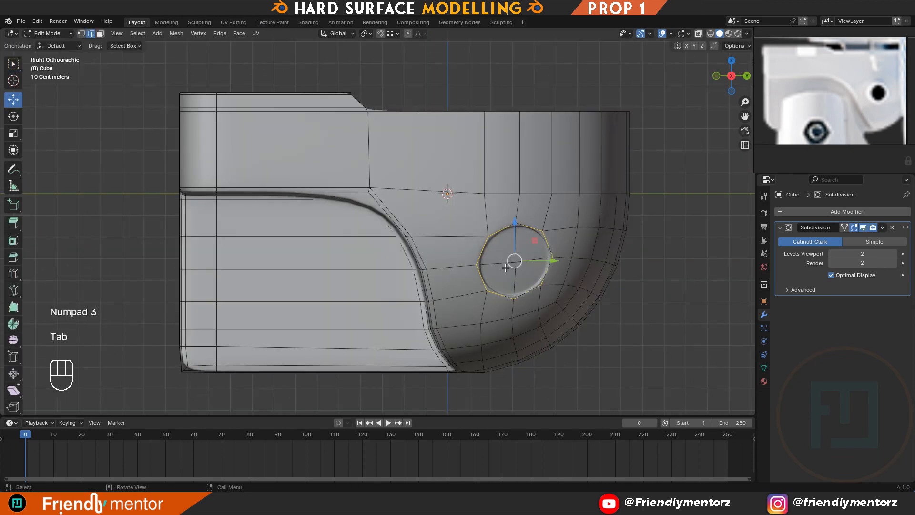
key("z")
left_click_drag(562, 333, 542, 270, "alt")
left_click(512, 198)
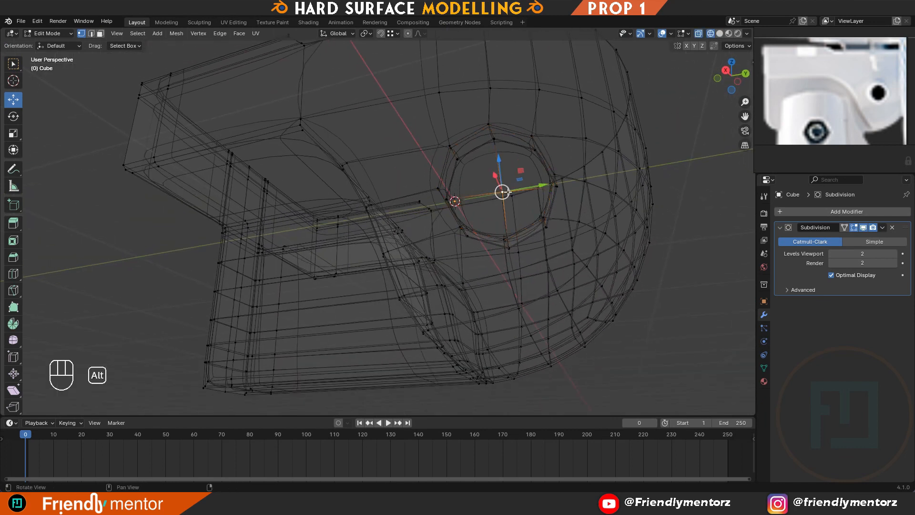
key("z")
key("ctrl+3")
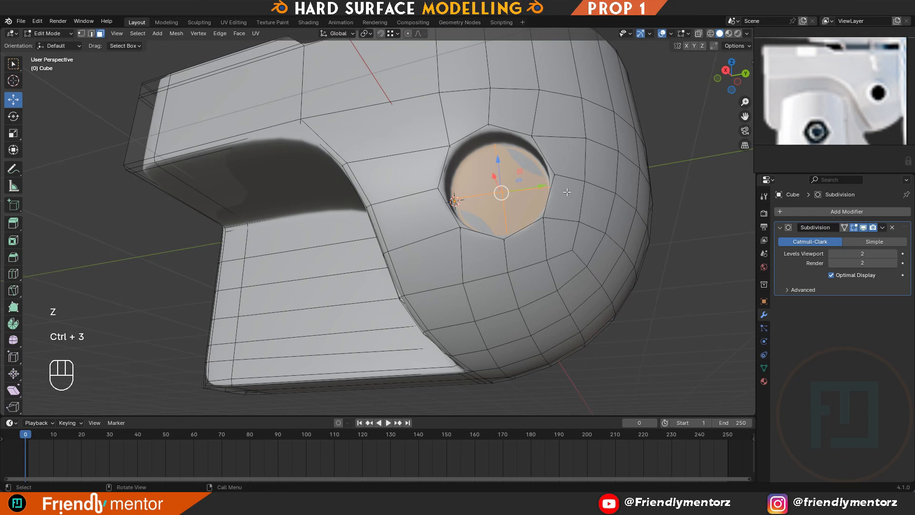
key("z")
key("ctrl+KP_Add")
key("ctrl+KP_Add")
key("ctrl+KP_Add")
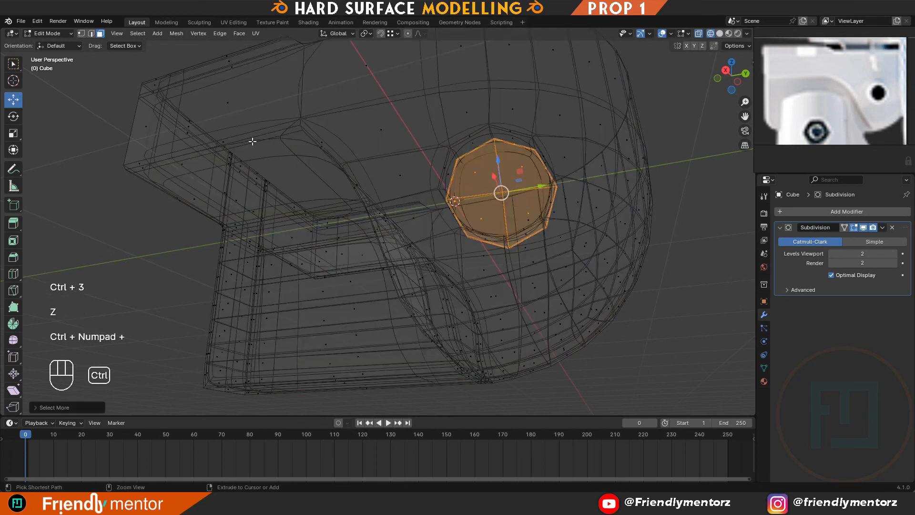
key("z")
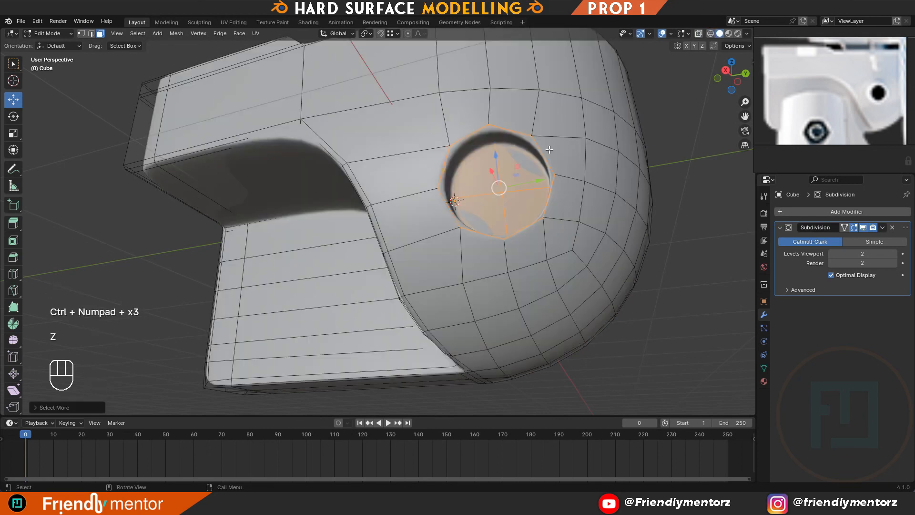
- Scale the selected recess down slightly in the right view and compare its size in Object Mode
key("KP_3")
key("s")
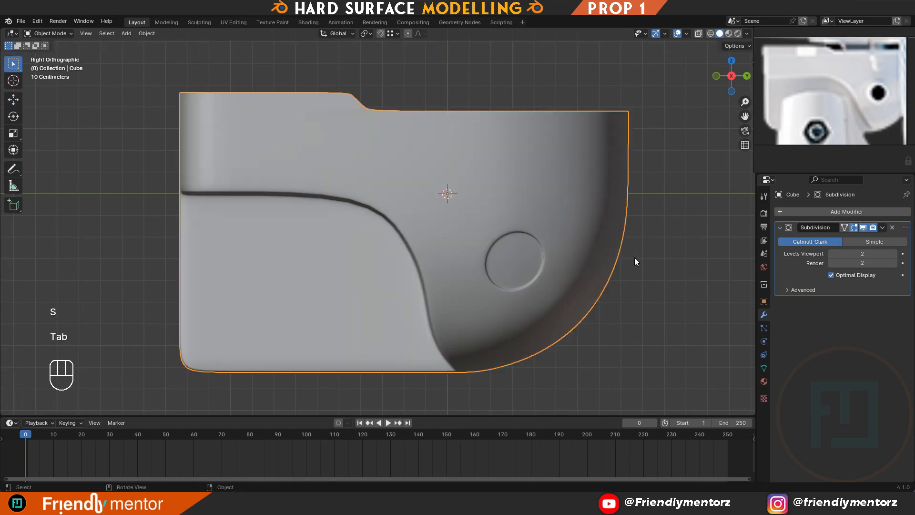
scroll(635, 258, "down", 4)
scroll(634, 258, "up", 1)
middle_click_drag(635, 258, 600, 200, "alt")
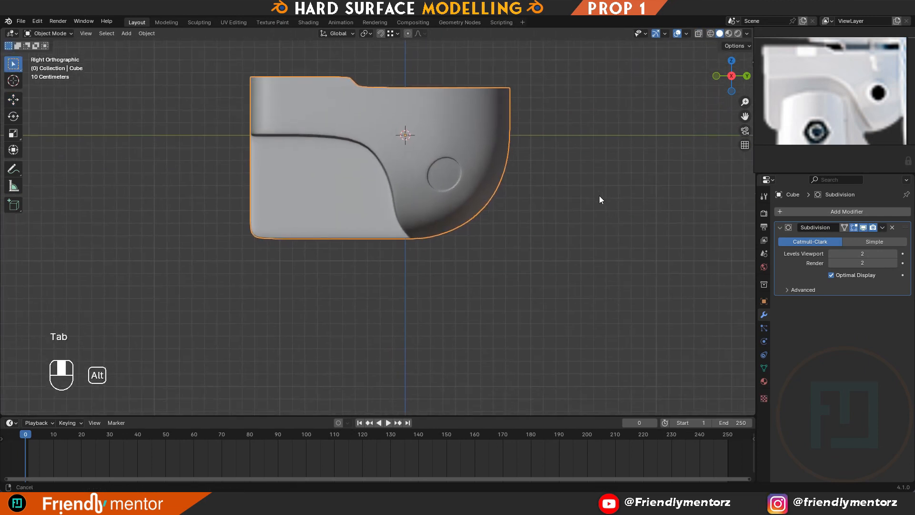
- Select the edge loop around the recess's outer rim and bevel it with two segments, about 0.012 m wide
key("Tab")
scroll(505, 186, "up", 4)
left_click_drag(505, 186, 469, 157, "alt")
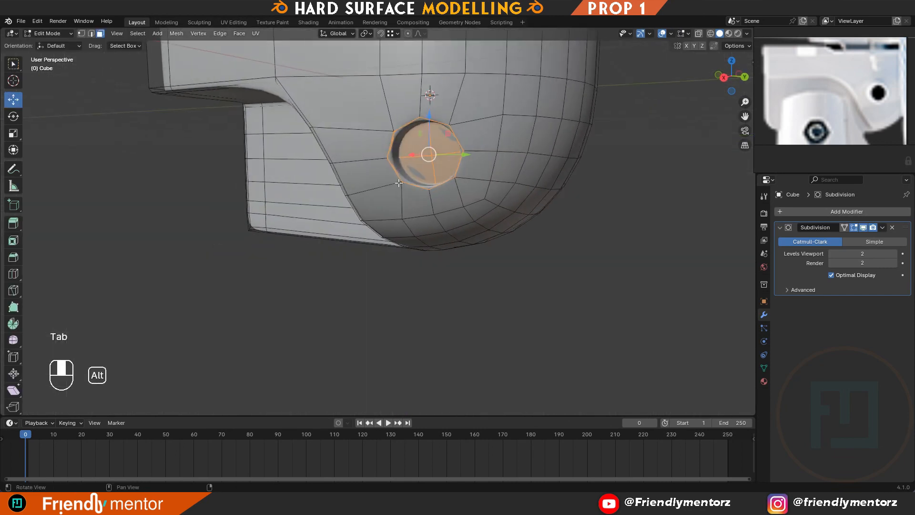
middle_click_drag(470, 158, 434, 238, "alt")
scroll(434, 237, "up", 1)
key("2")
left_click(398, 212, "alt")
key("ctrl+r")
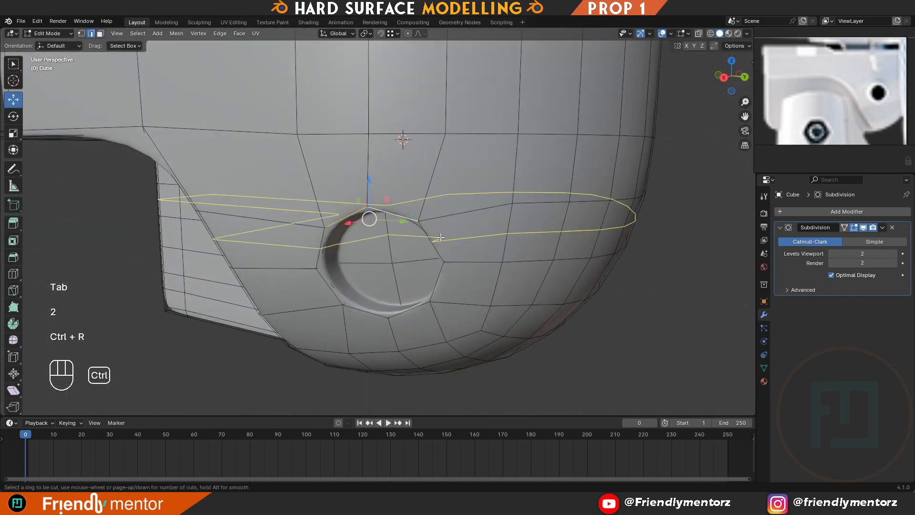
right_click(480, 268)
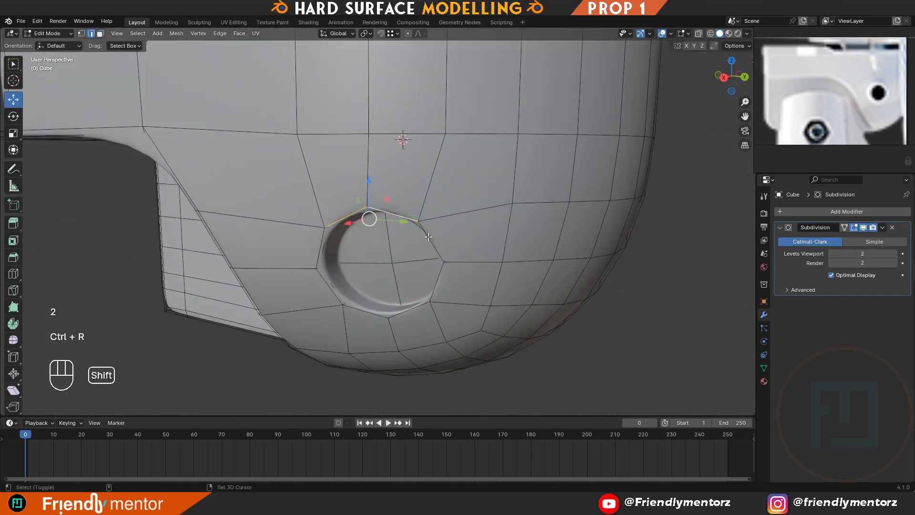
left_click(404, 317, "shift")
scroll(525, 234, "up", 2)
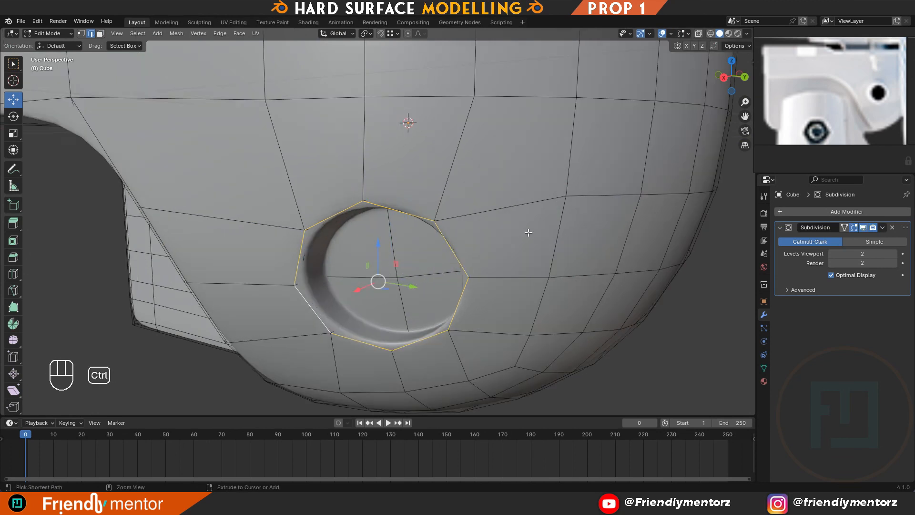
key("ctrl+b")
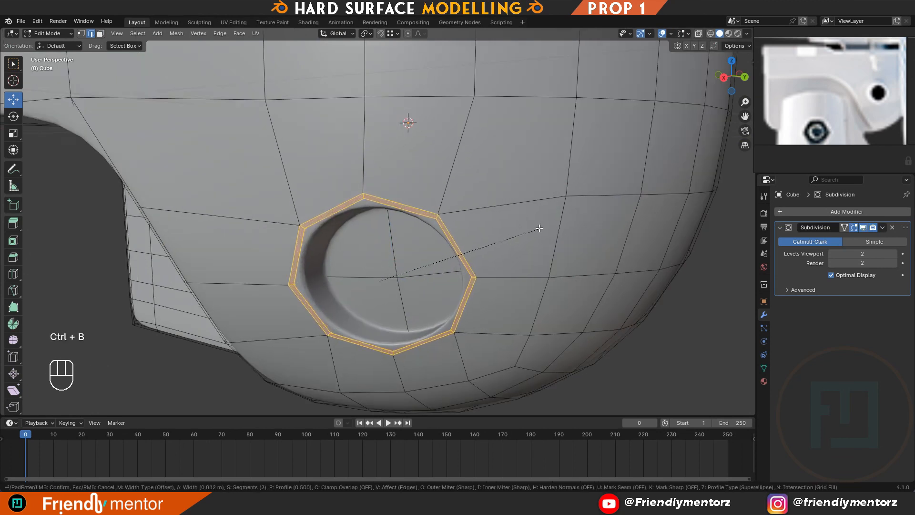
left_click(539, 229)
- Select the middle edge loop of the recess's bevelled rim and scale it slightly inward to widen the outer band
left_click(444, 228, "alt")
middle_click_drag(444, 227, 409, 232)
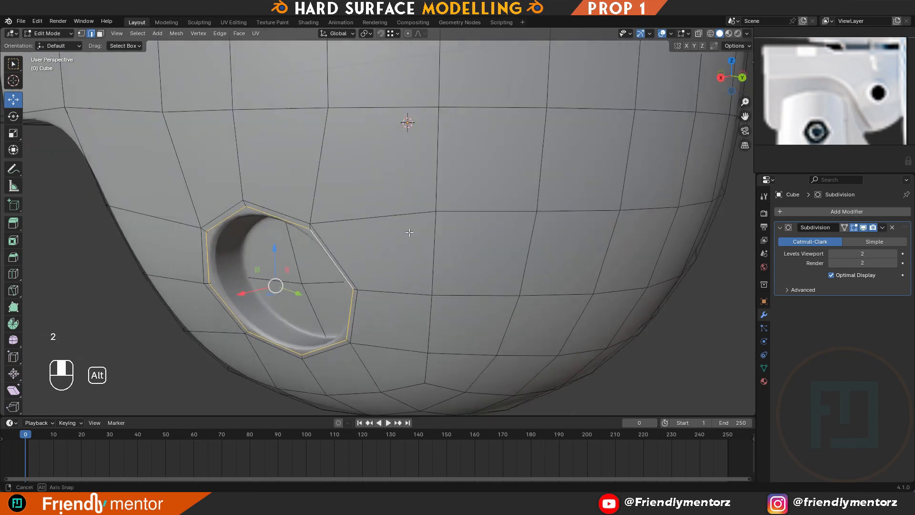
key("3")
key("2")
left_click(279, 213, "alt")
key("3")
left_click(335, 262)
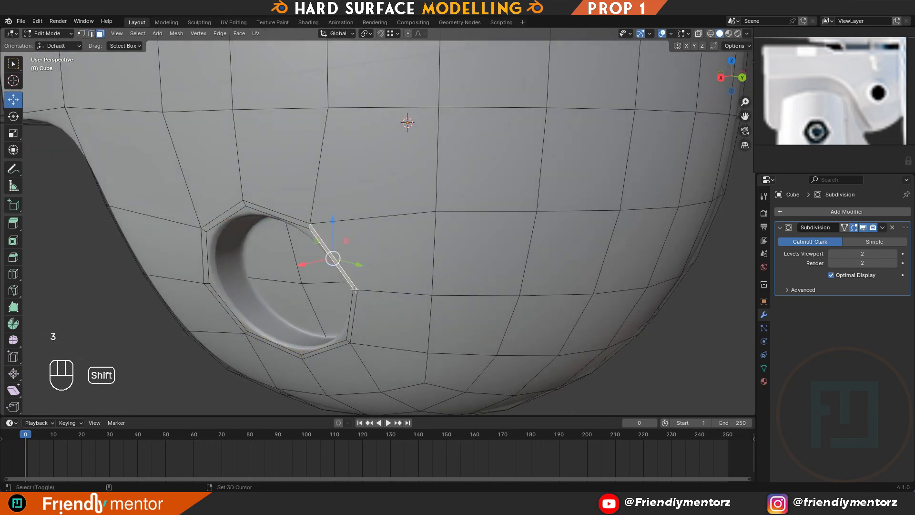
double_click(352, 314, "shift")
key("2")
double_click(350, 312)
key("s")
left_click(470, 259)
- Select the outer ring of faces around the recess and extrude it slightly outward along X as a raised lip
key("2")
key("3")
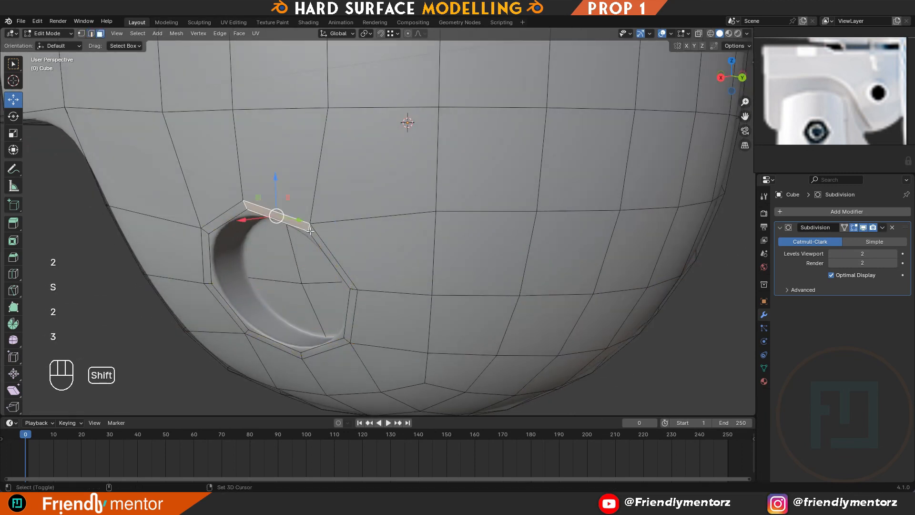
left_click(338, 241, "alt")
key("e")
right_click(342, 252)
left_click_drag(260, 292, 248, 295)
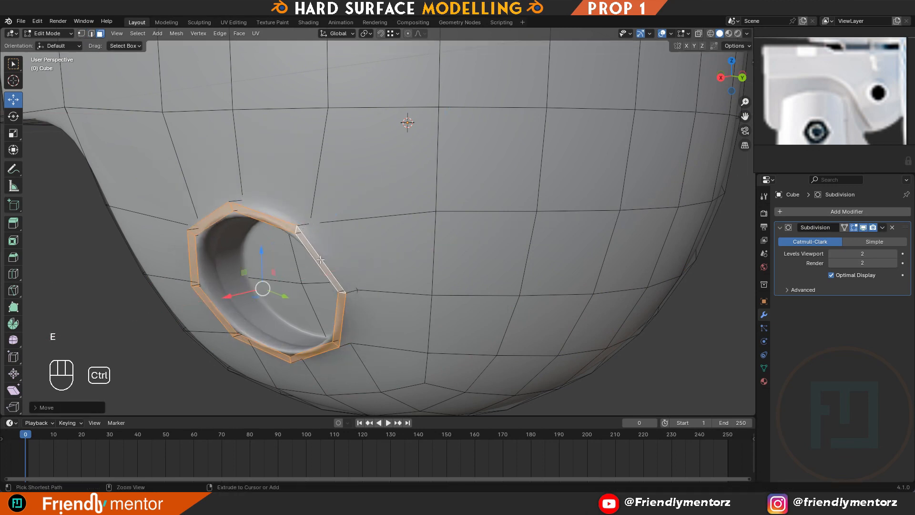
- Bevel the border edge loops of the raised lip by about 0.001 m with two segments and check the housing from the right
double_click(306, 240)
key("2")
double_click(306, 242)
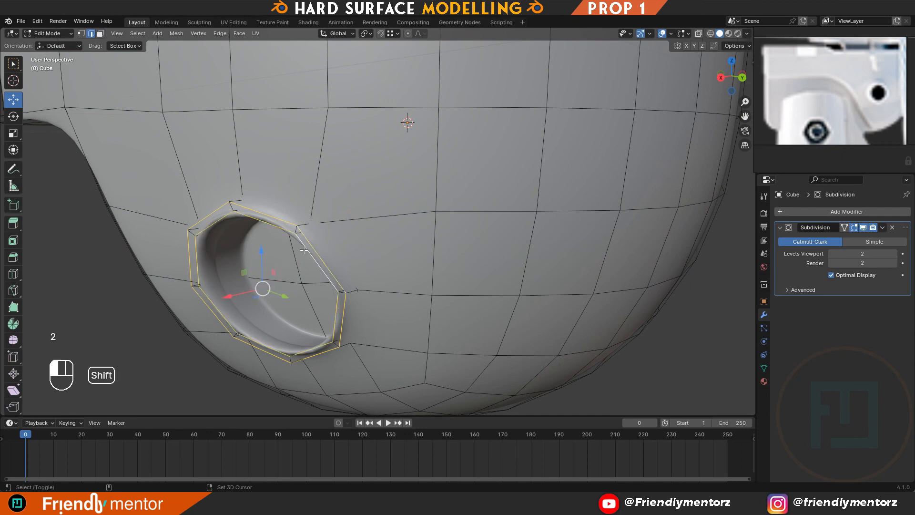
scroll(448, 246, "up", 2)
key("ctrl+b")
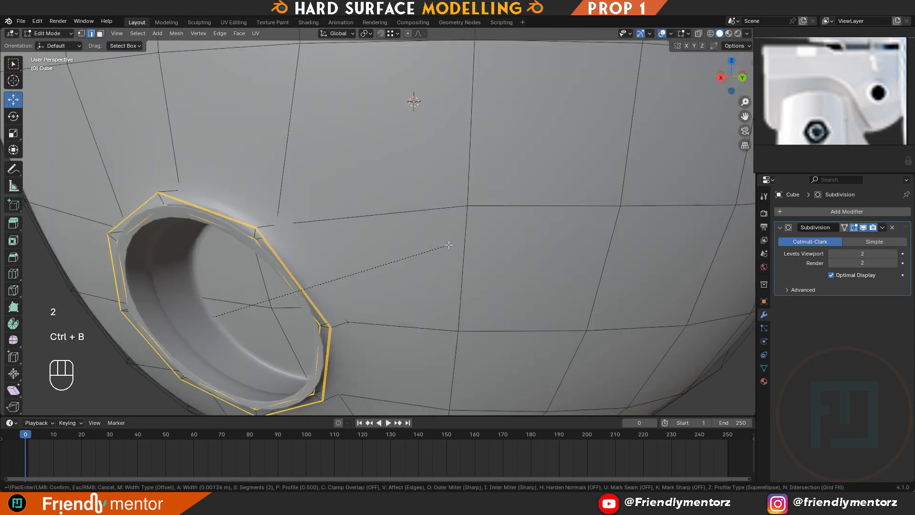
left_click(447, 246)
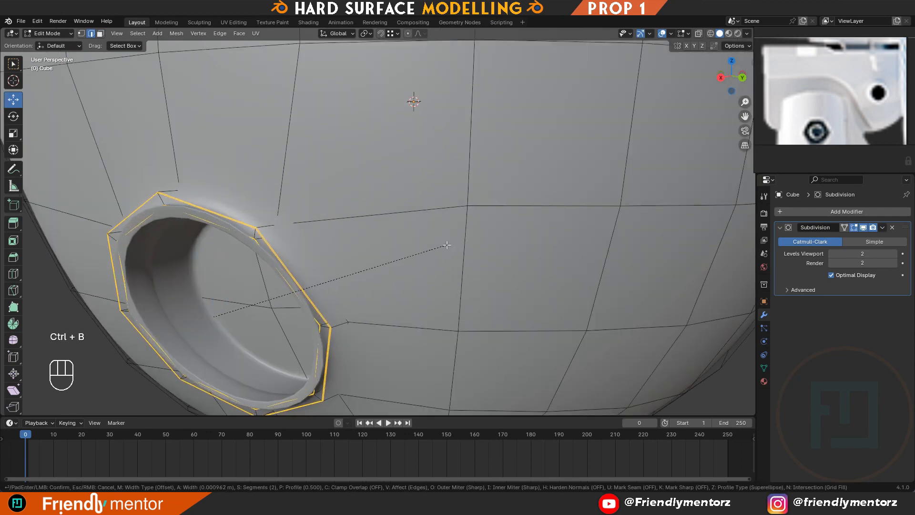
key("ctrl+r")
key("Tab")
scroll(523, 238, "down", 10)
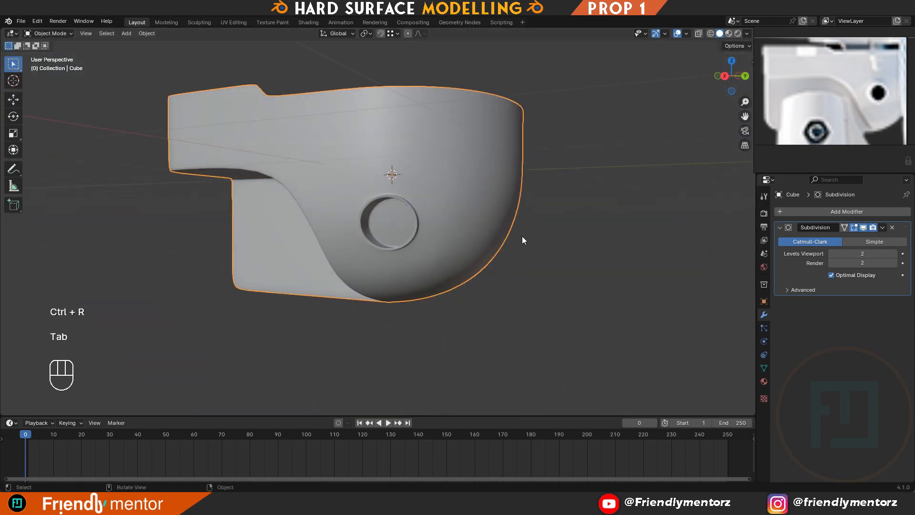
key("KP_3")
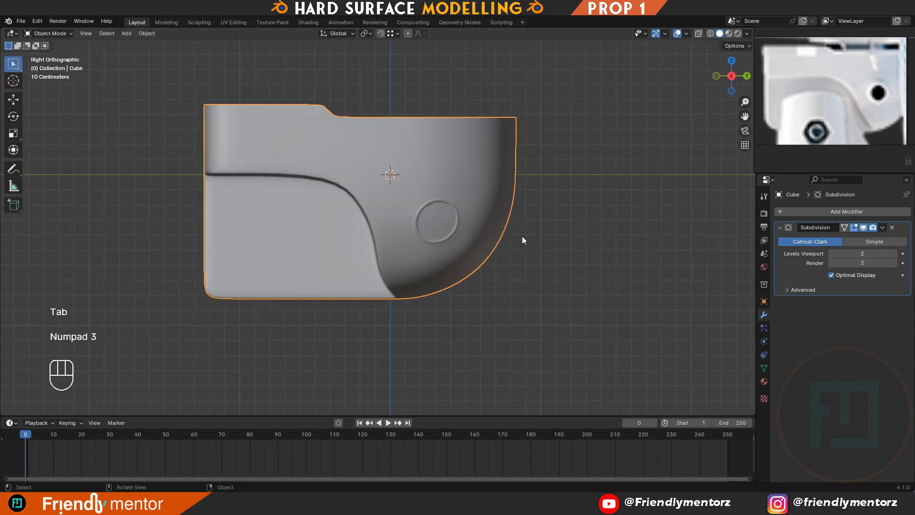
middle_click_drag(515, 255, 590, 280, "shift")
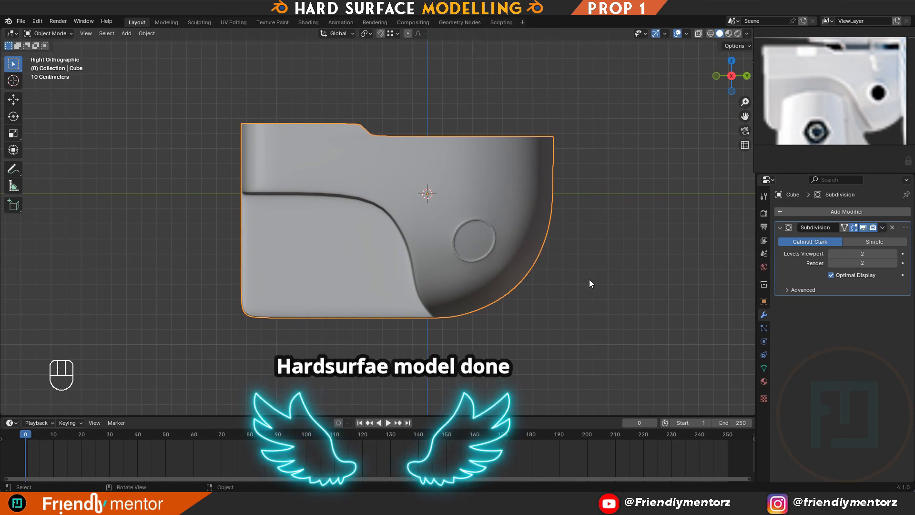